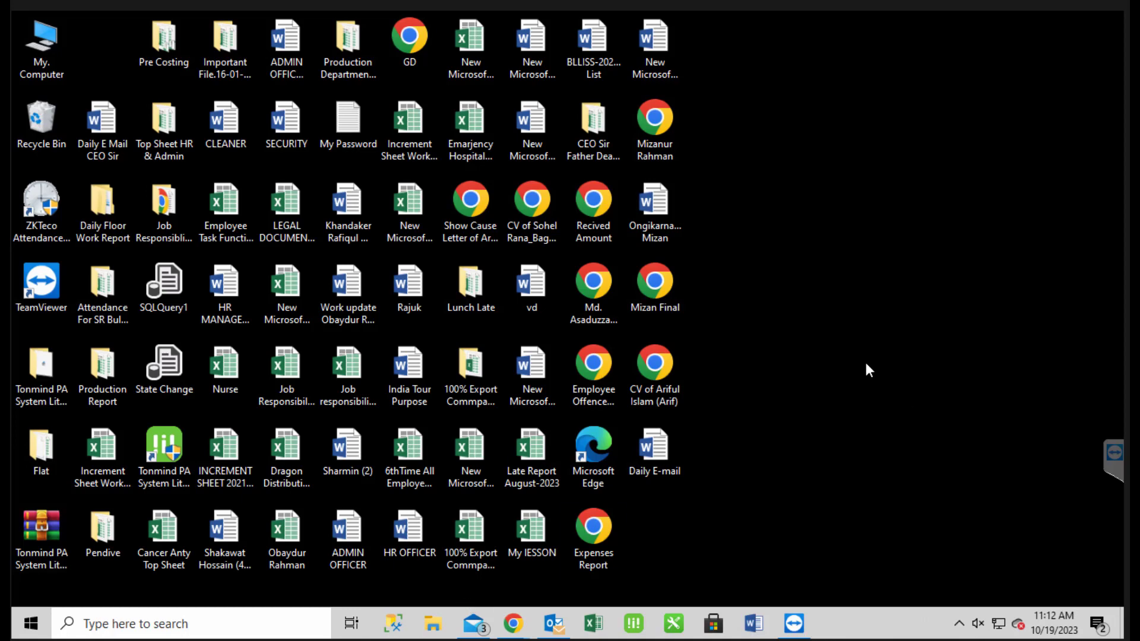
- Launch ZKTeco Attendance Management and allow it to make changes to the device
{"action": "key", "text": "super"}
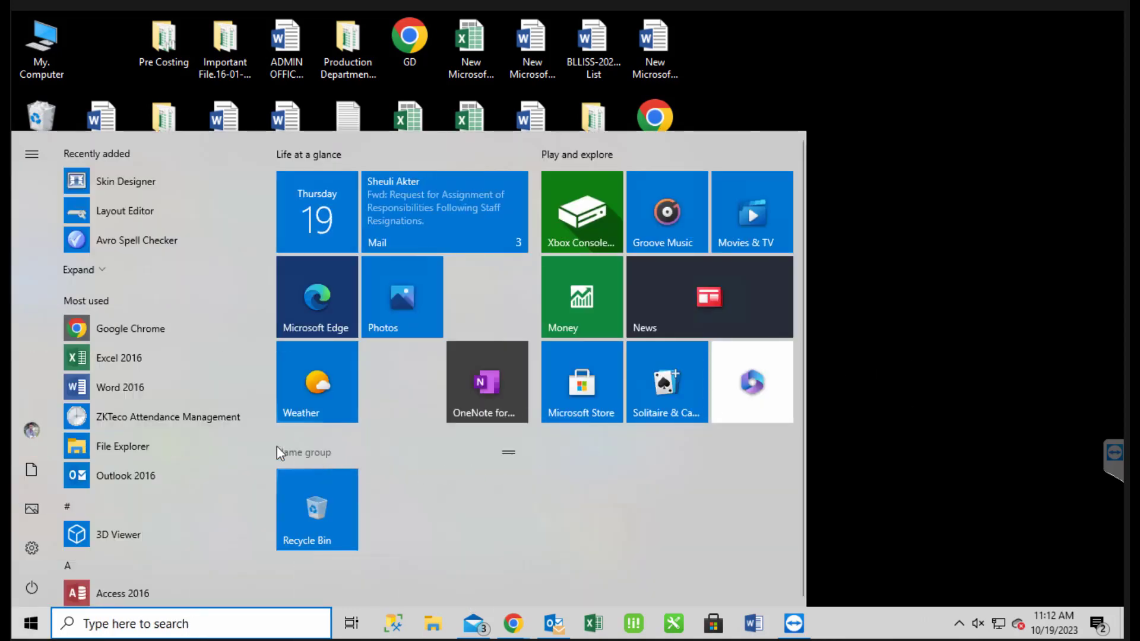
{"action": "type", "text": "zk"}
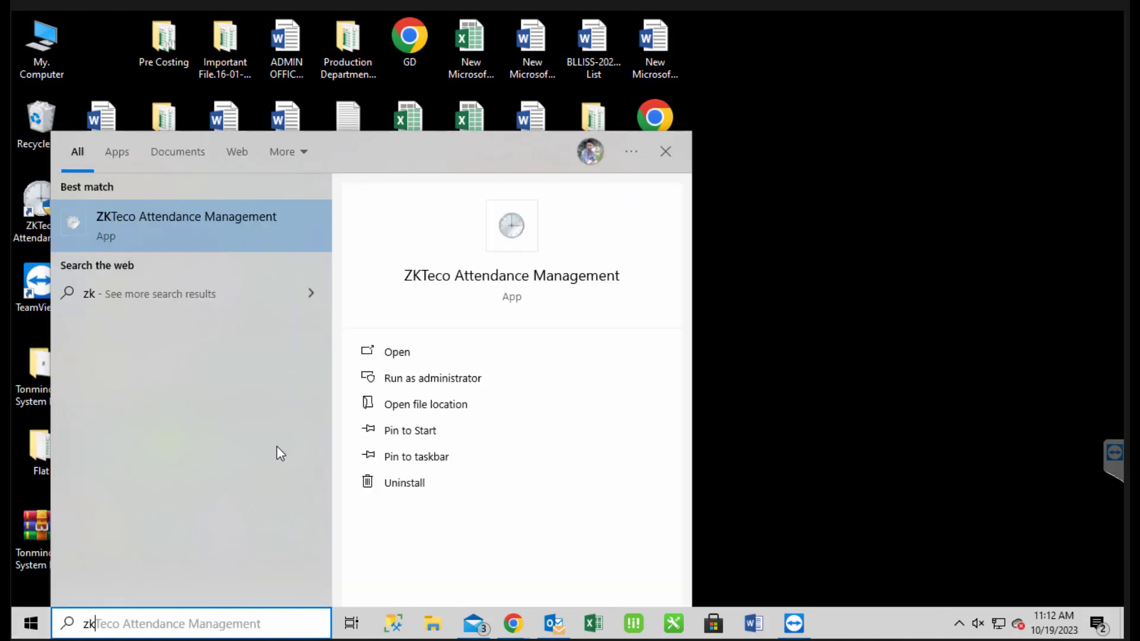
{"action": "key", "text": "Return"}
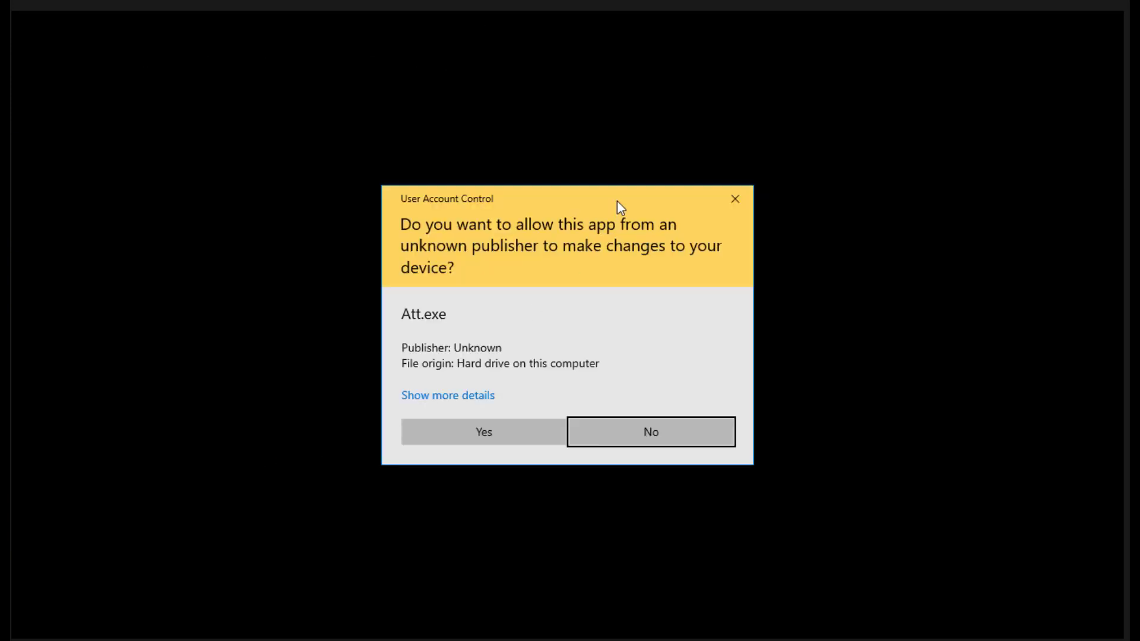
{"action": "left_click", "coordinate": [501, 433]}
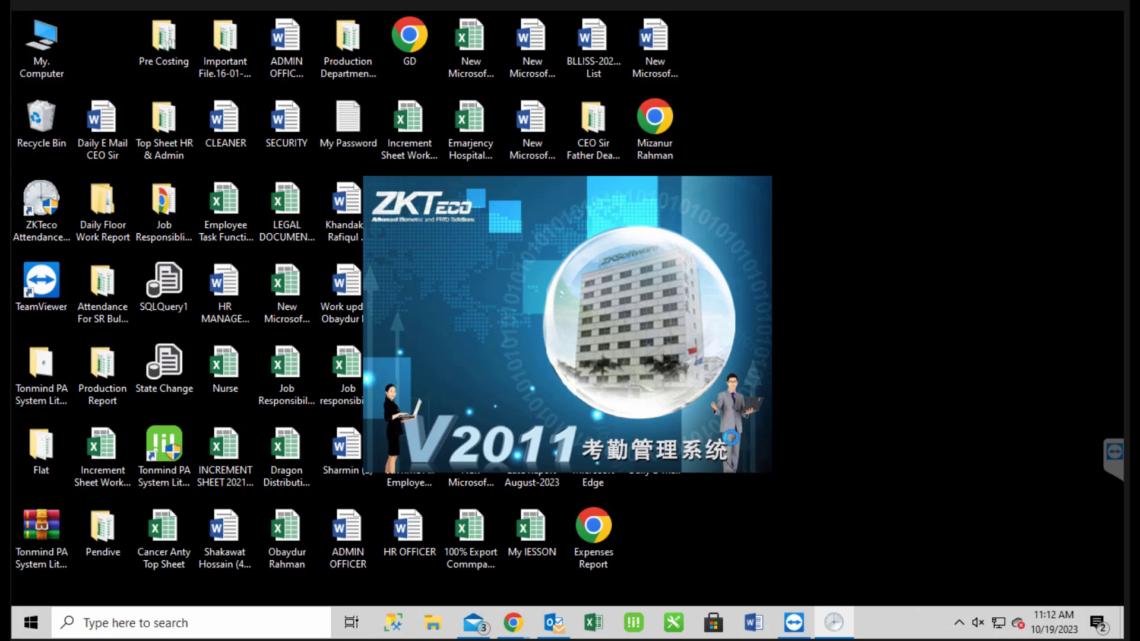
- Turn off Windows Defender Firewall for the active private network in Windows Security and minimise its window
{"action": "mouse_move", "coordinate": [511, 628]}
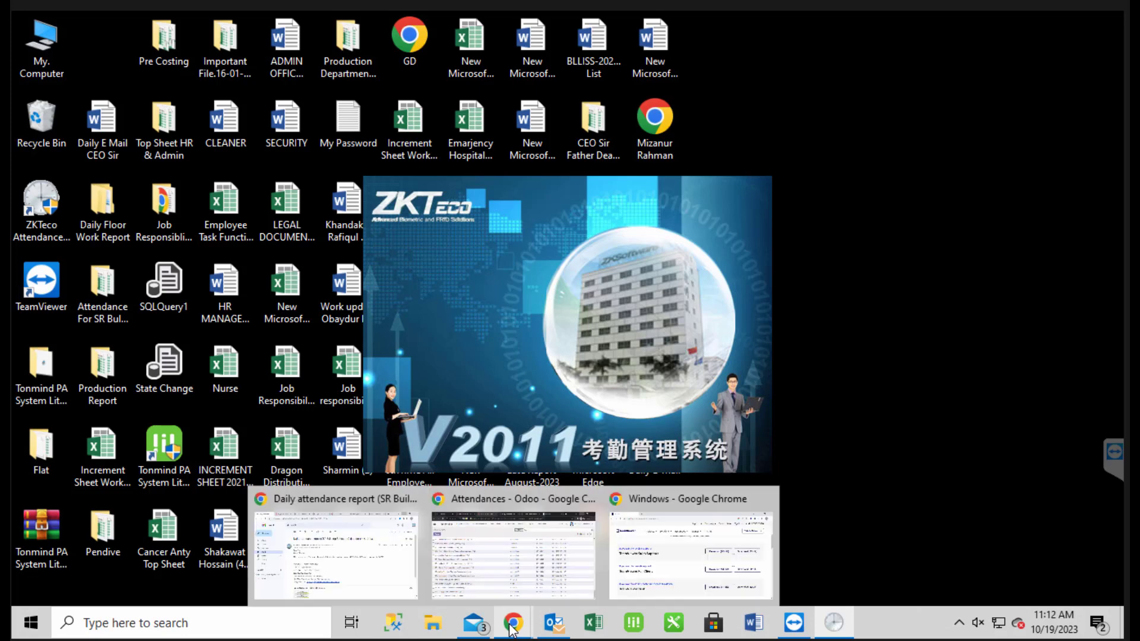
{"action": "left_click", "coordinate": [959, 622]}
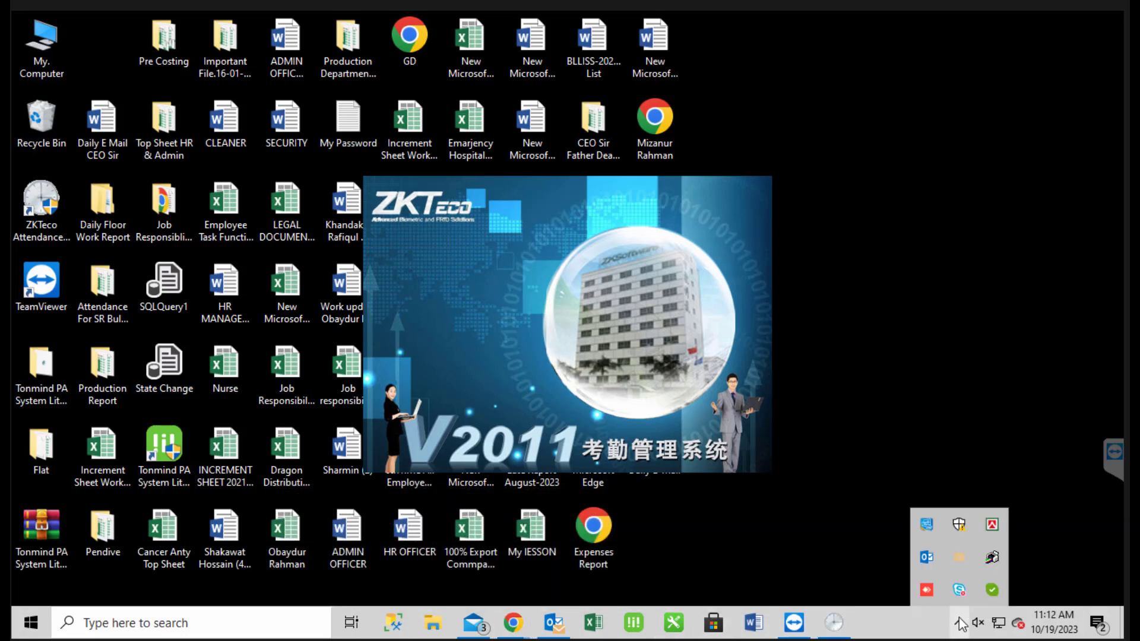
{"action": "left_click", "coordinate": [961, 525]}
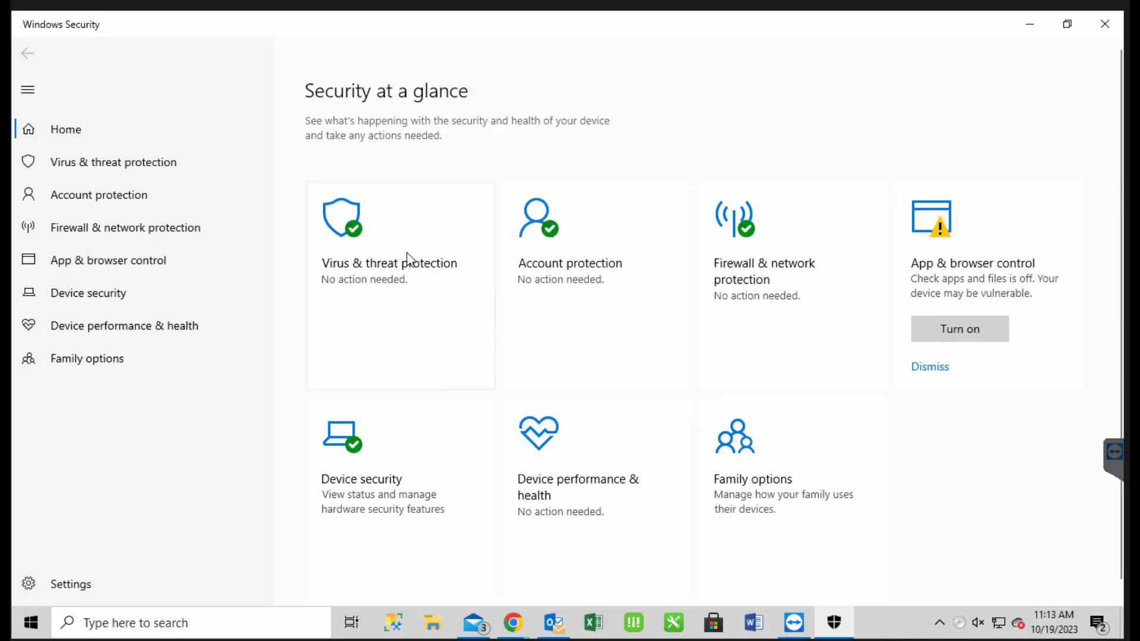
{"action": "left_click", "coordinate": [745, 255]}
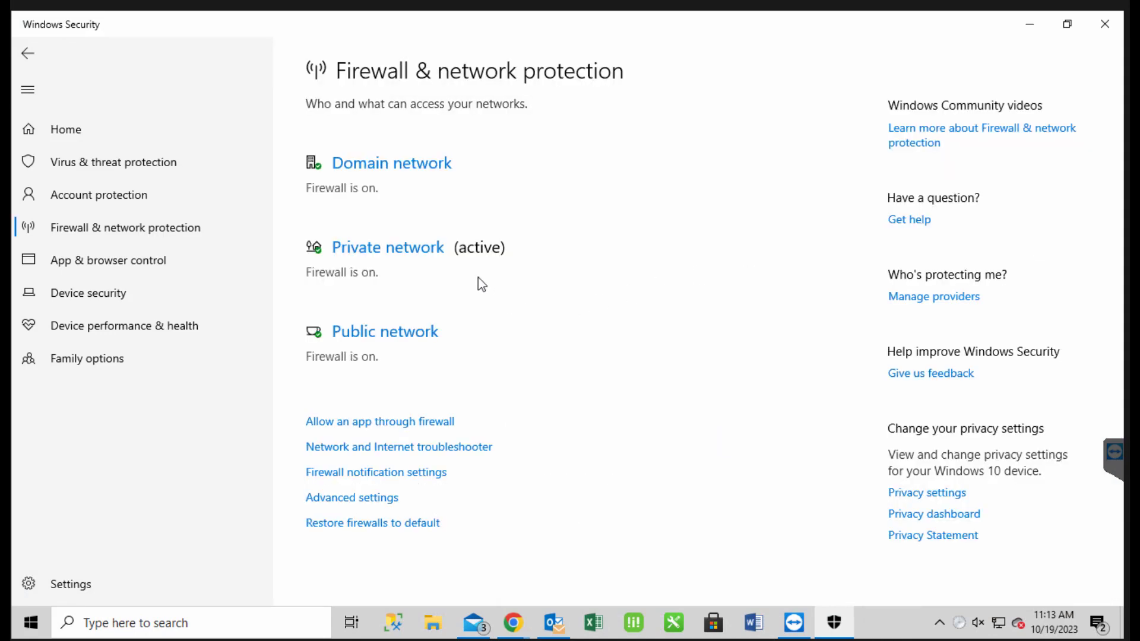
{"action": "left_click", "coordinate": [403, 251]}
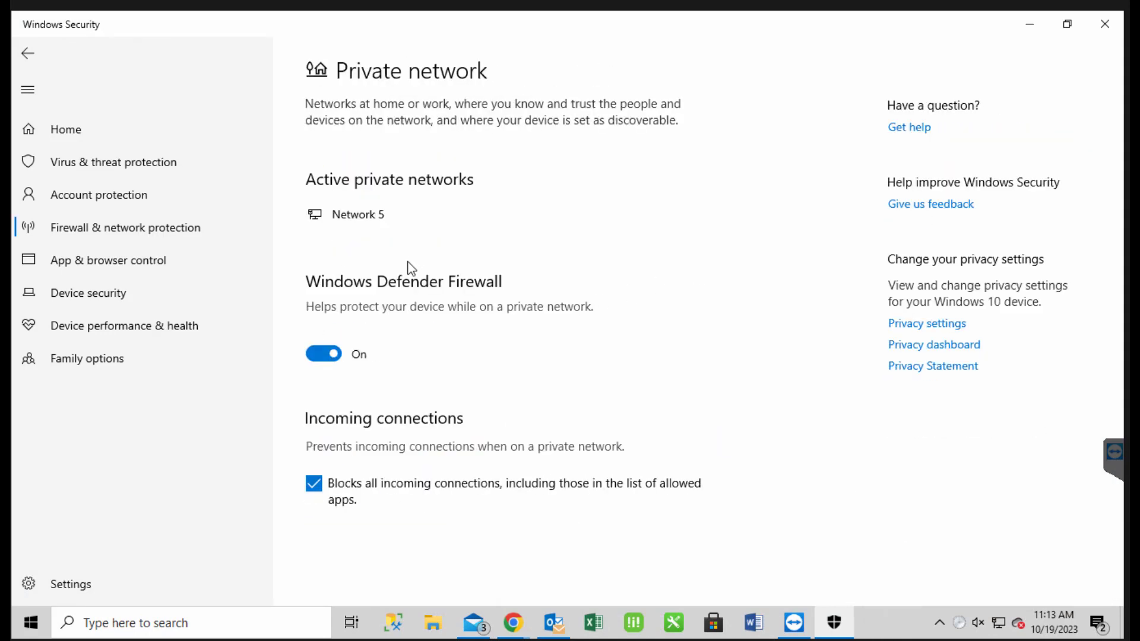
{"action": "left_click", "coordinate": [326, 363]}
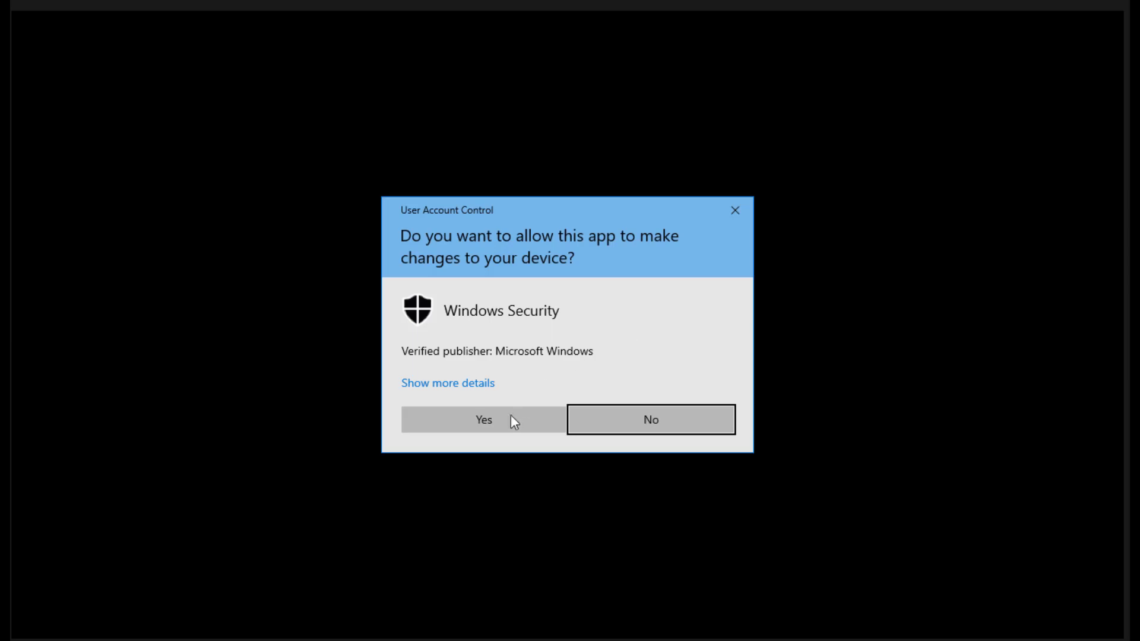
{"action": "left_click", "coordinate": [511, 418]}
{"action": "left_click", "coordinate": [1029, 25]}
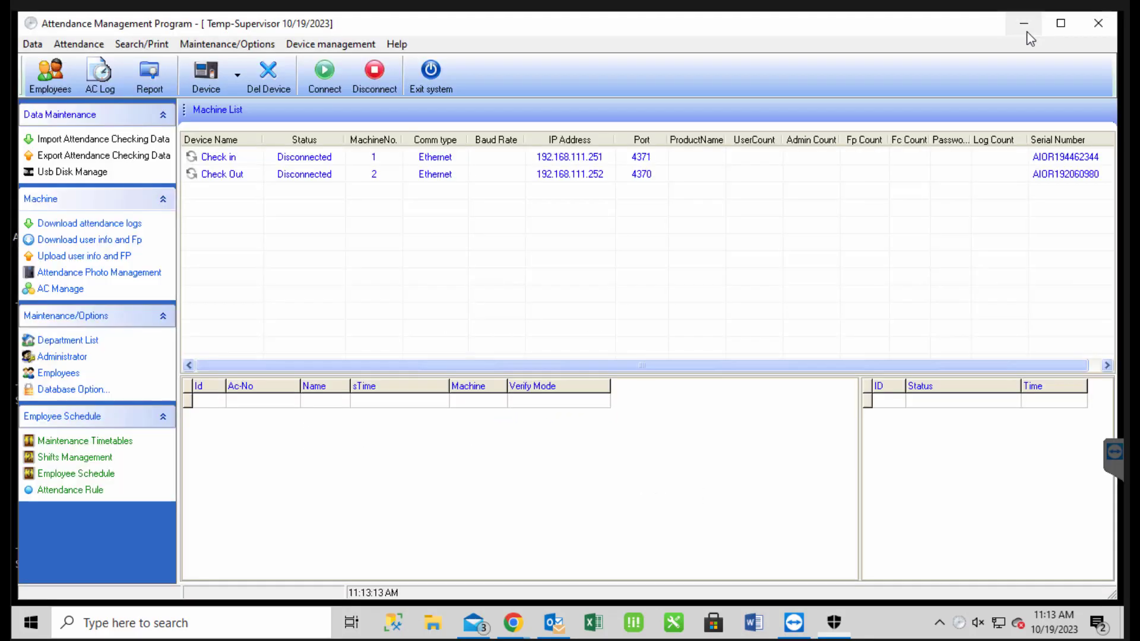
- Connect the Check in and Check Out devices together and download their attendance logs
{"action": "left_click", "coordinate": [291, 157]}
{"action": "left_click", "coordinate": [291, 174], "text": "shift"}
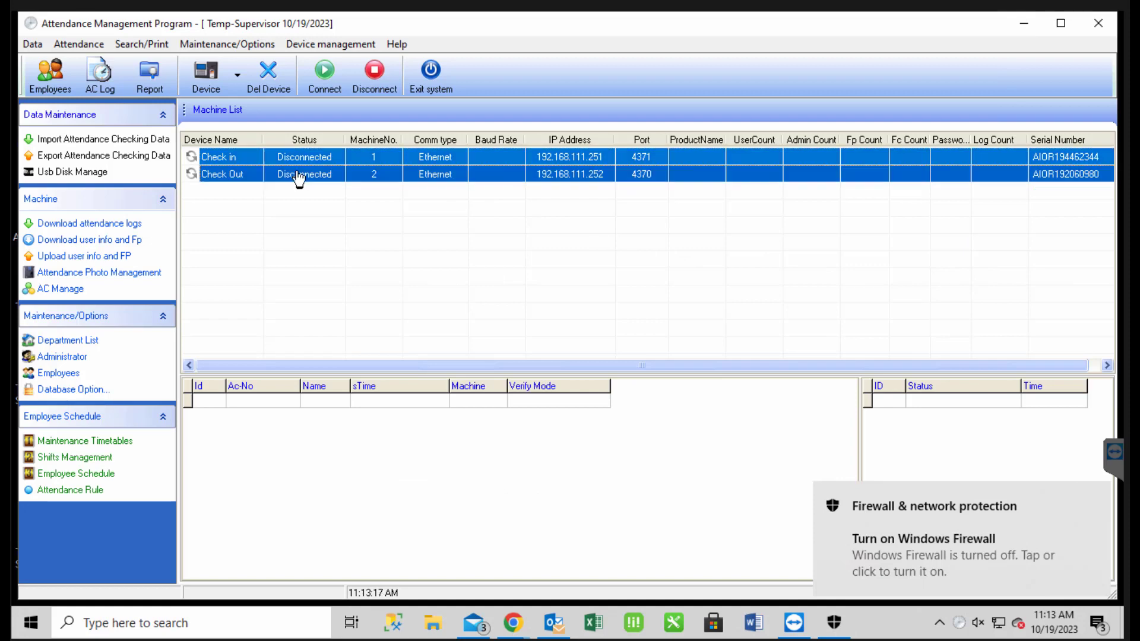
{"action": "left_click", "coordinate": [336, 90]}
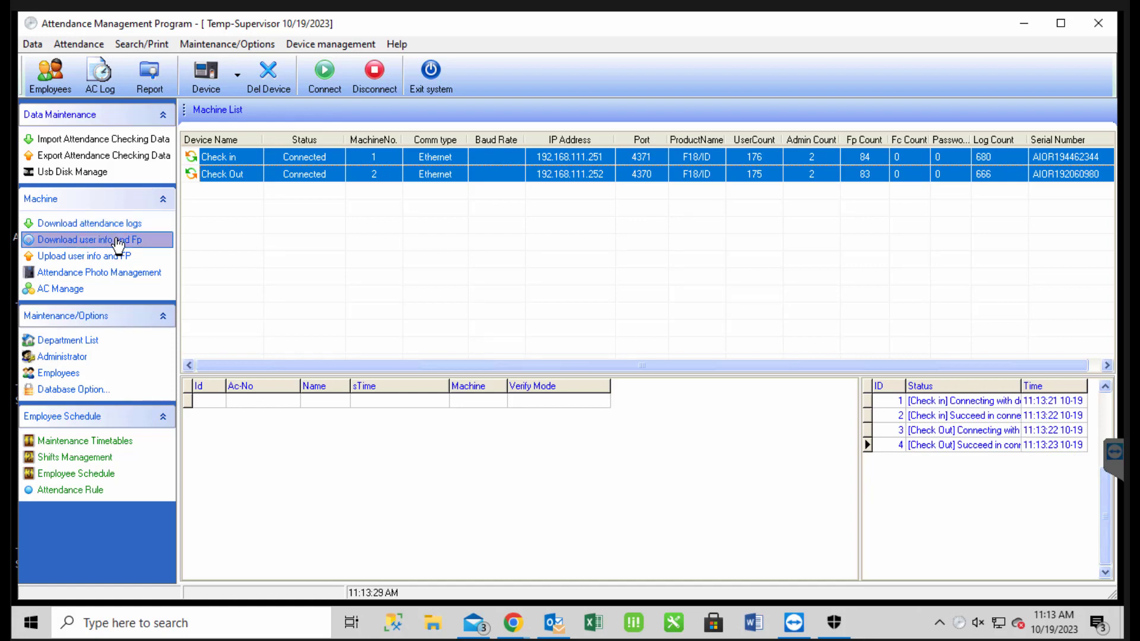
{"action": "left_click", "coordinate": [86, 226]}
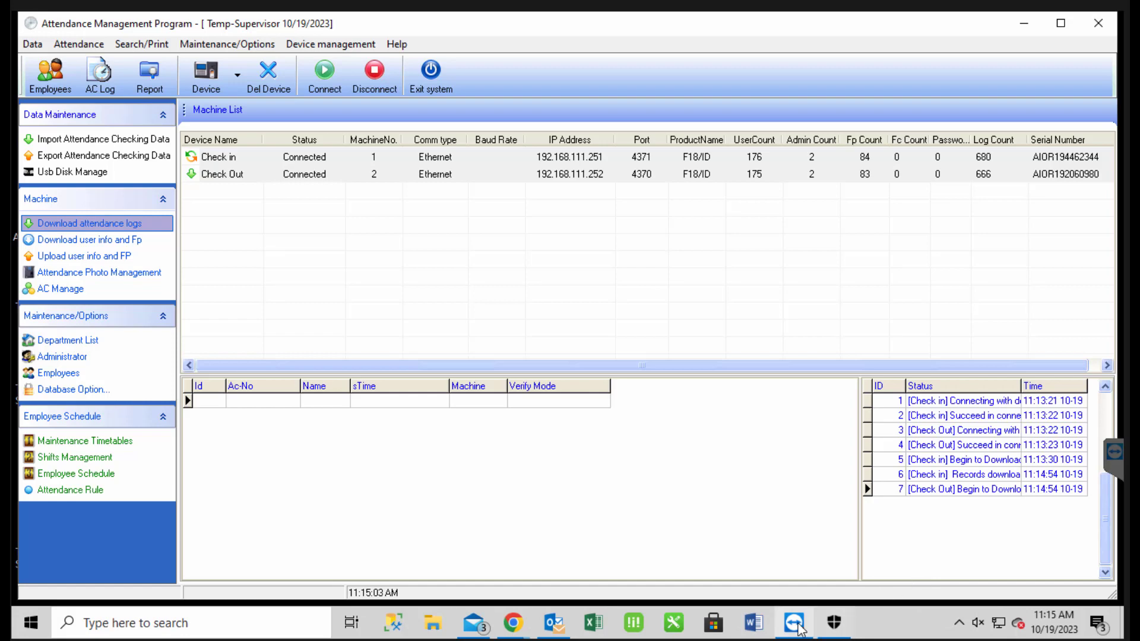
{"action": "mouse_move", "coordinate": [795, 625]}
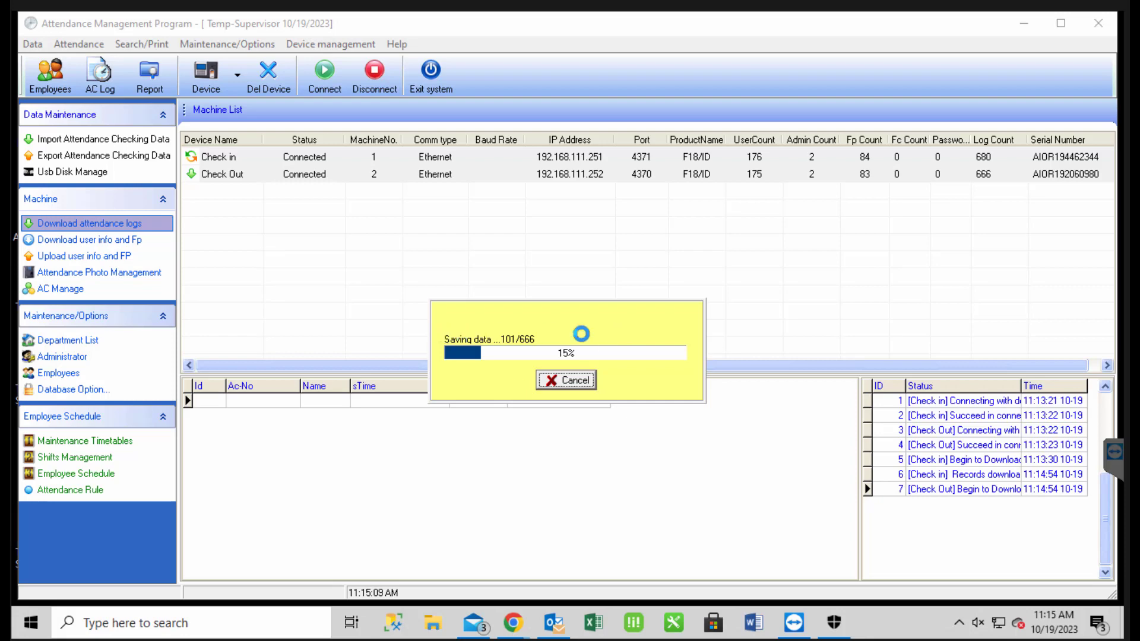
- Switch to Odoo Attendances in Chrome and open the restricted configuration of the ATT attendance device
{"action": "mouse_move", "coordinate": [521, 628]}
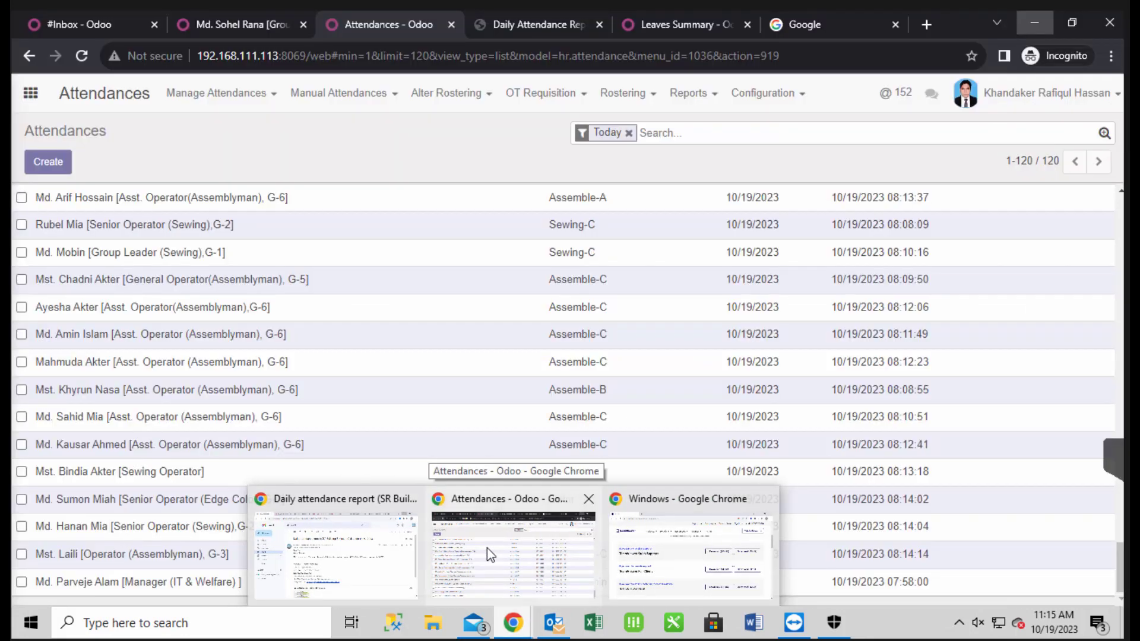
{"action": "left_click", "coordinate": [487, 548]}
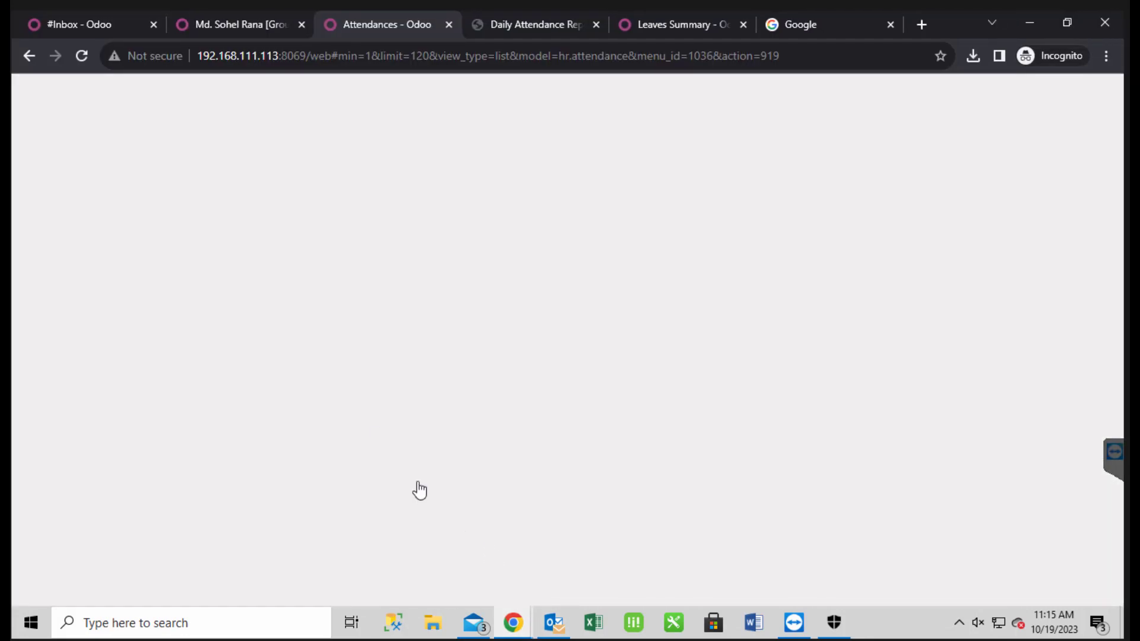
{"action": "scroll", "coordinate": [496, 214], "scroll_direction": "up", "scroll_amount": 15}
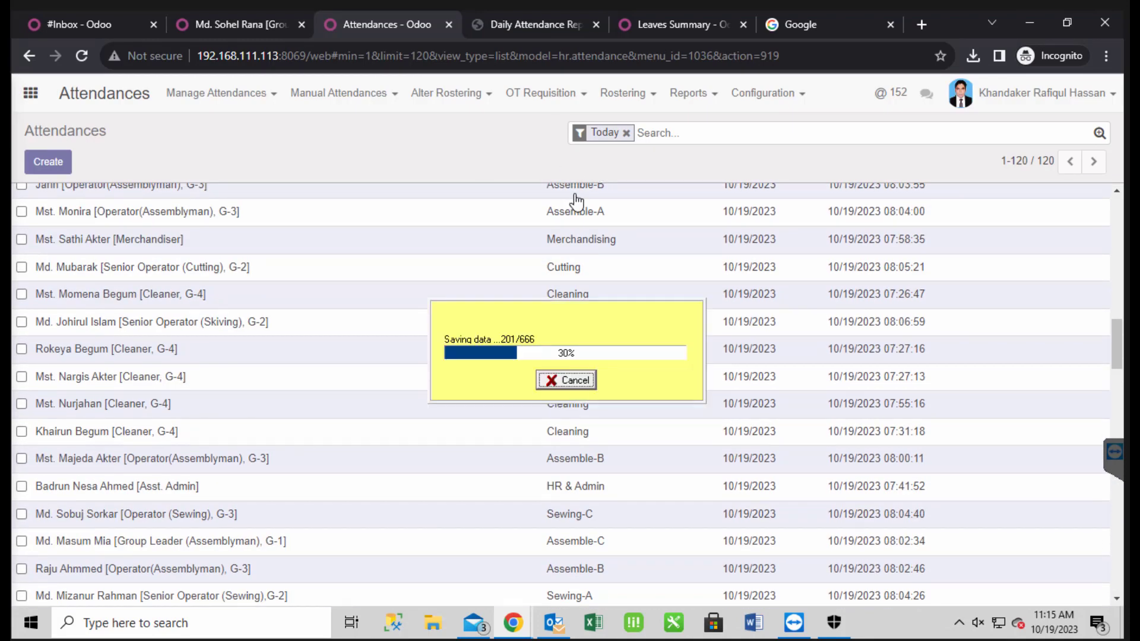
{"action": "scroll", "coordinate": [576, 202], "scroll_direction": "up", "scroll_amount": 5}
{"action": "left_click", "coordinate": [782, 97]}
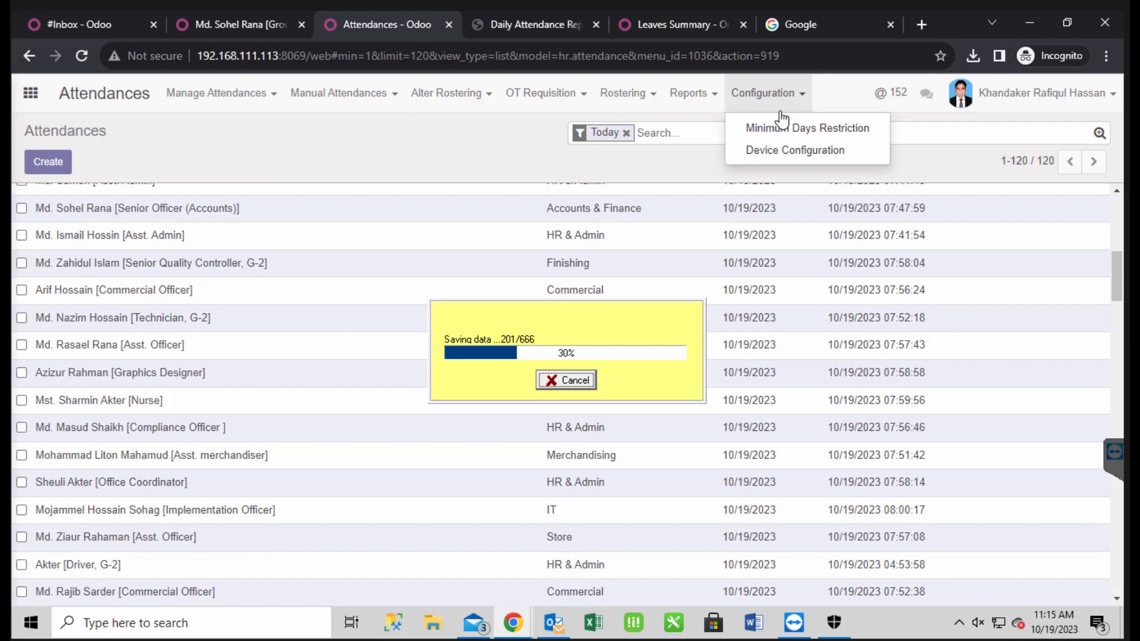
{"action": "left_click", "coordinate": [772, 150]}
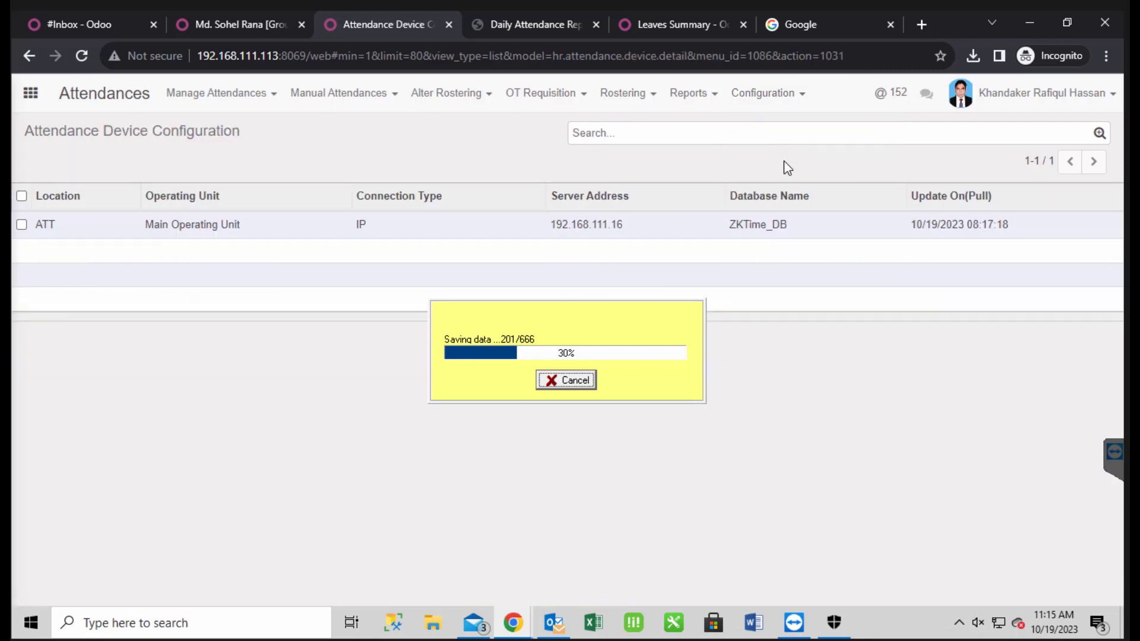
{"action": "left_click", "coordinate": [306, 225]}
{"action": "left_click", "coordinate": [258, 393]}
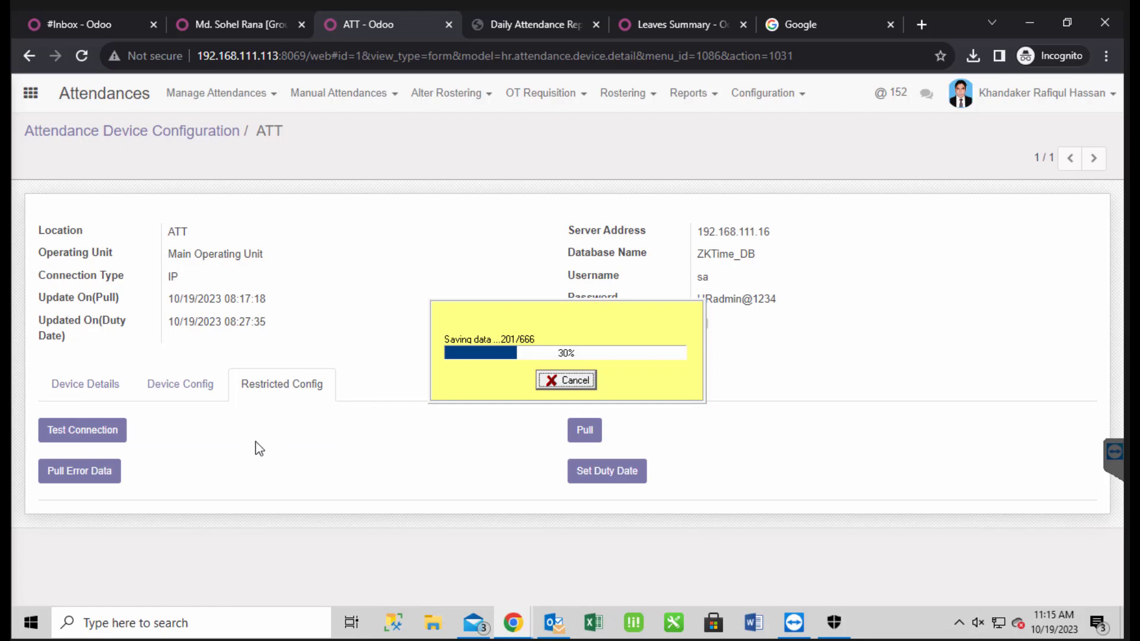
- Test the connection to the ATT server and pull its attendance data into Odoo
{"action": "left_click", "coordinate": [75, 428]}
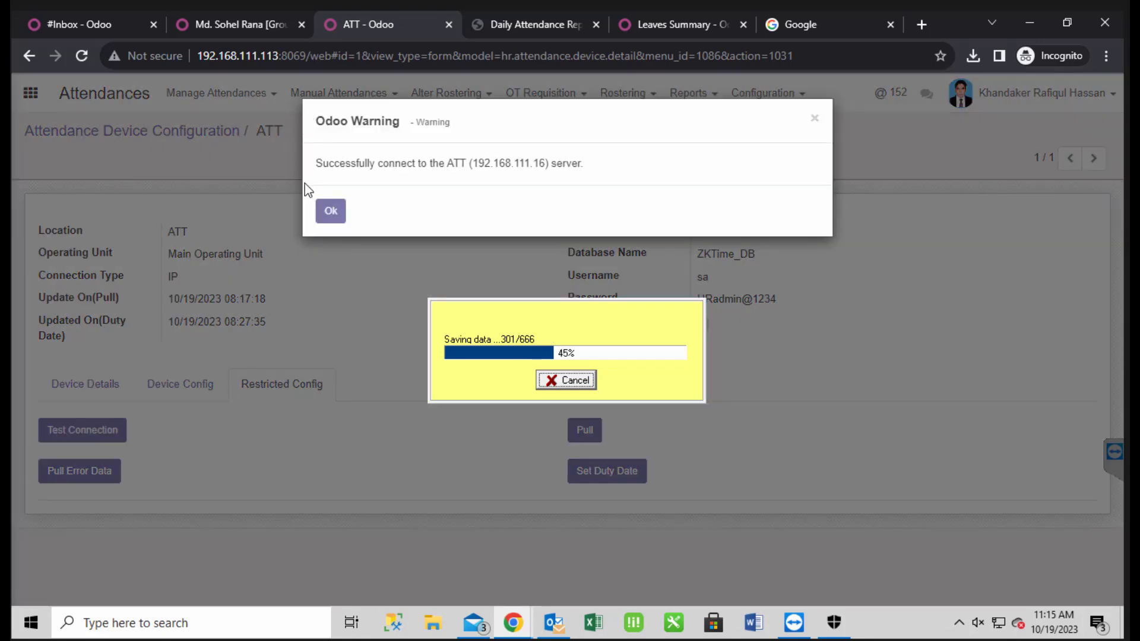
{"action": "left_click", "coordinate": [330, 212]}
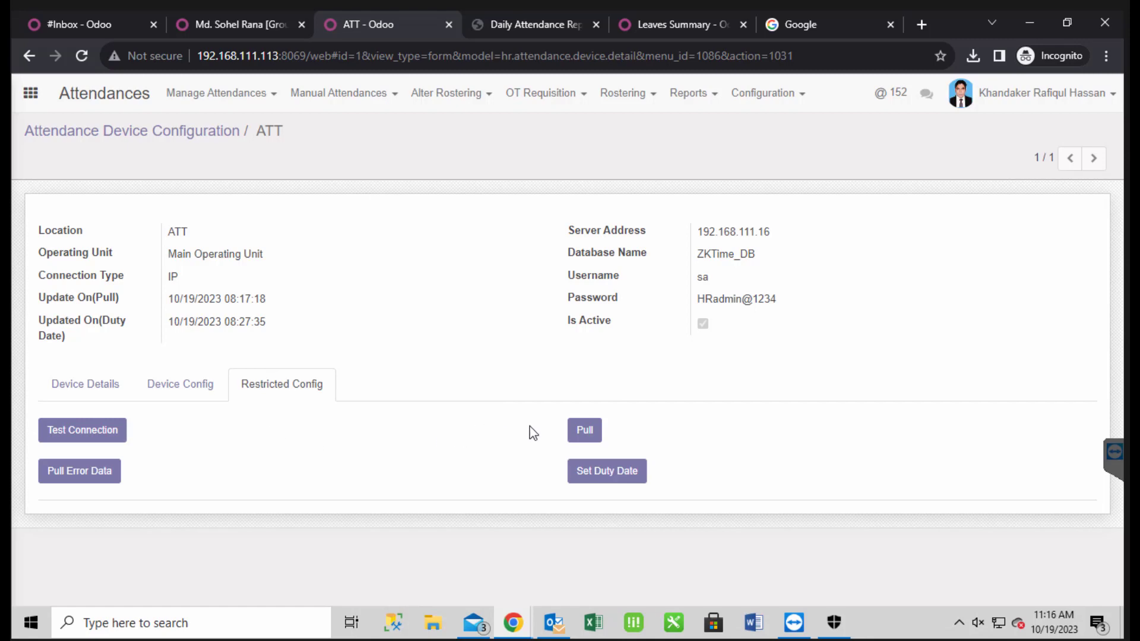
{"action": "left_click", "coordinate": [586, 432]}
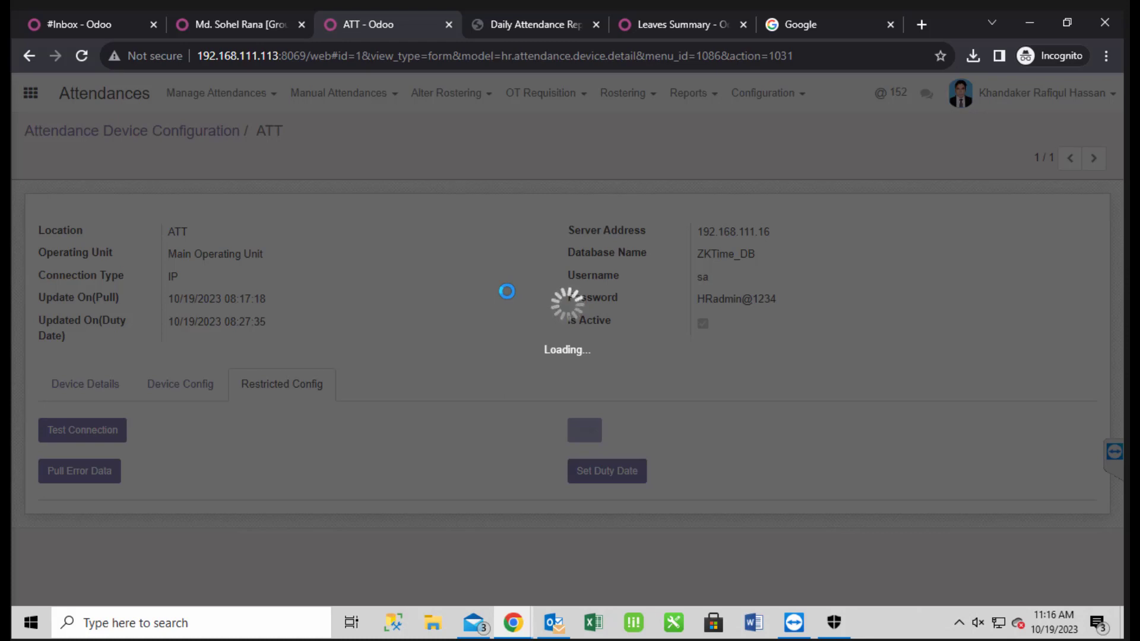
- Return to the Attendance Management Program, disconnect the Check in and Check Out devices, and close the program
{"action": "left_click", "coordinate": [1028, 23]}
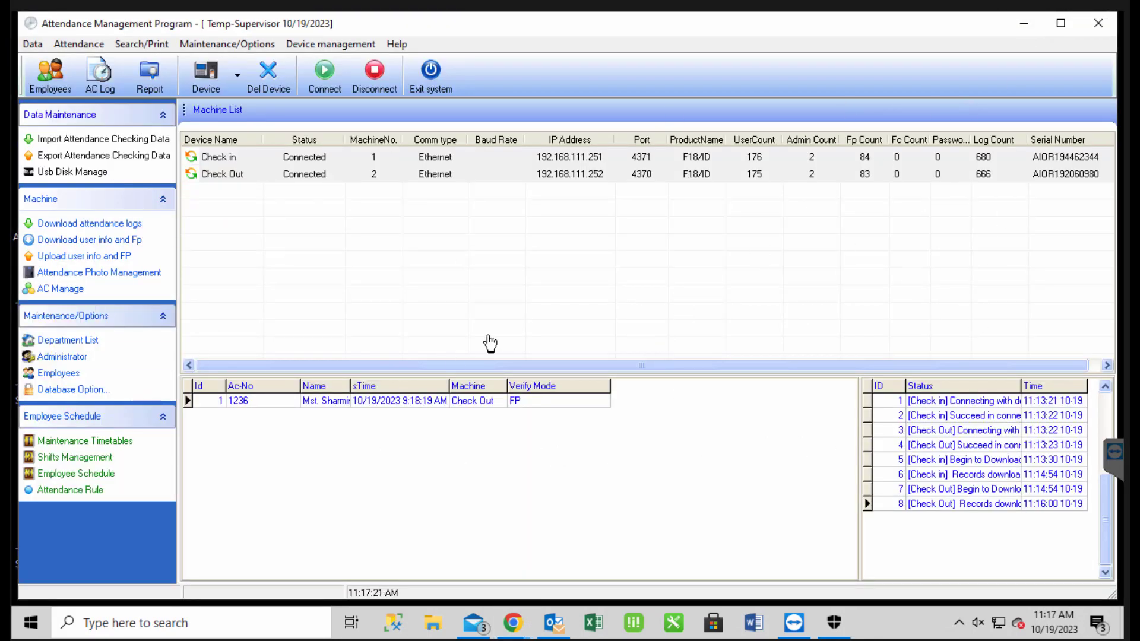
{"action": "left_click", "coordinate": [267, 74]}
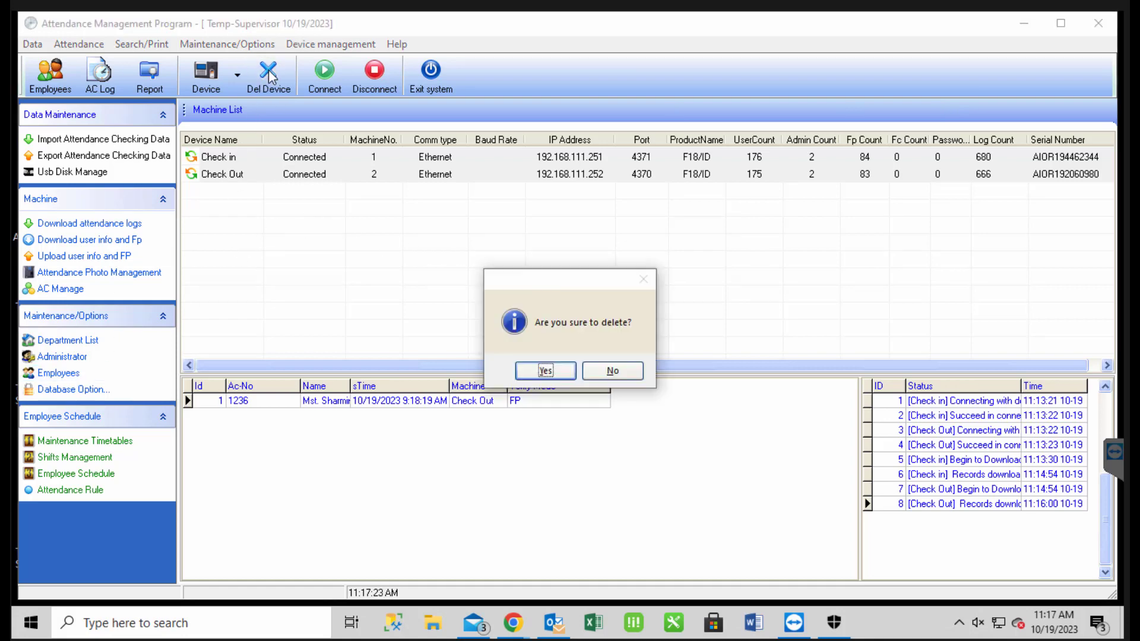
{"action": "left_click", "coordinate": [611, 369]}
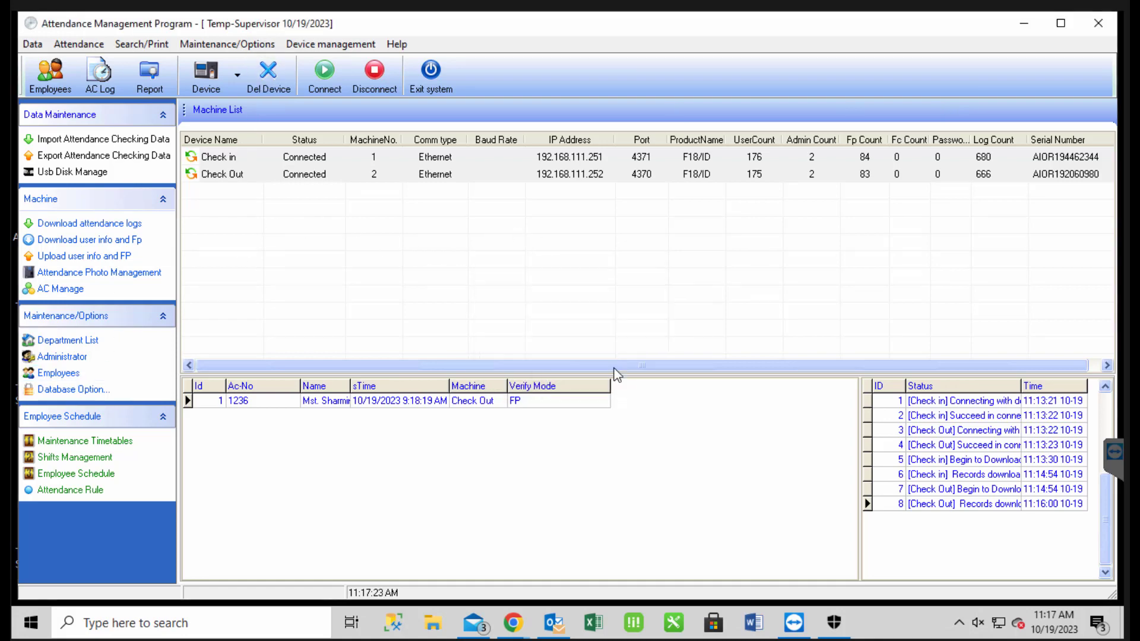
{"action": "left_click", "coordinate": [375, 74]}
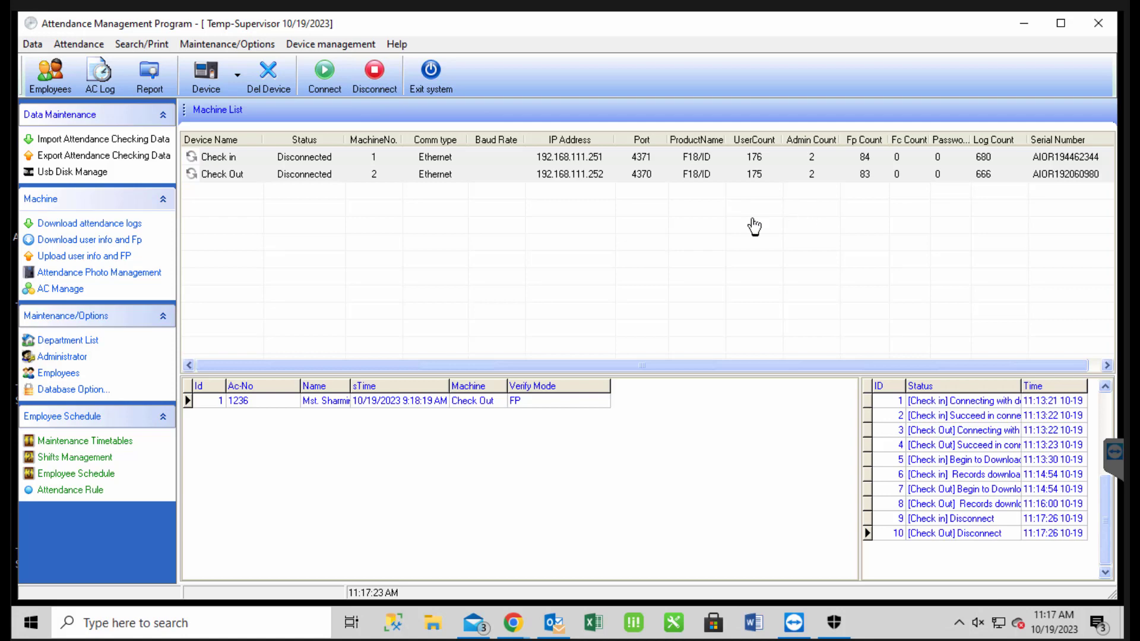
{"action": "left_click", "coordinate": [1113, 23]}
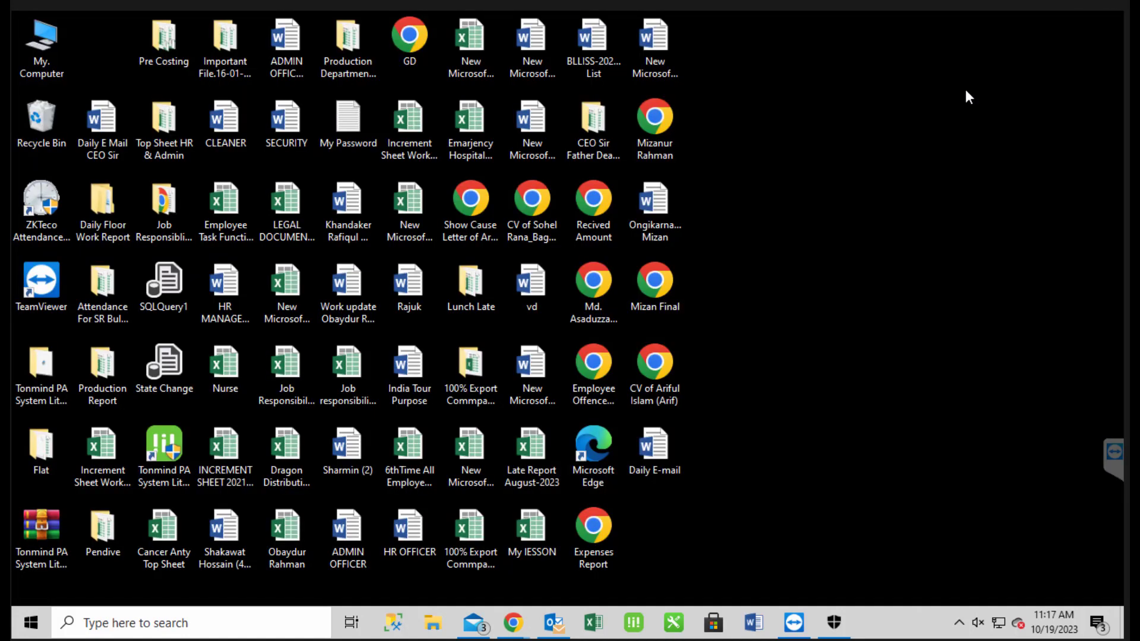
- Review the ZKTeco Attendance Management shortcut's target, advanced options and file details, and close its properties without changes
{"action": "left_click", "coordinate": [34, 203]}
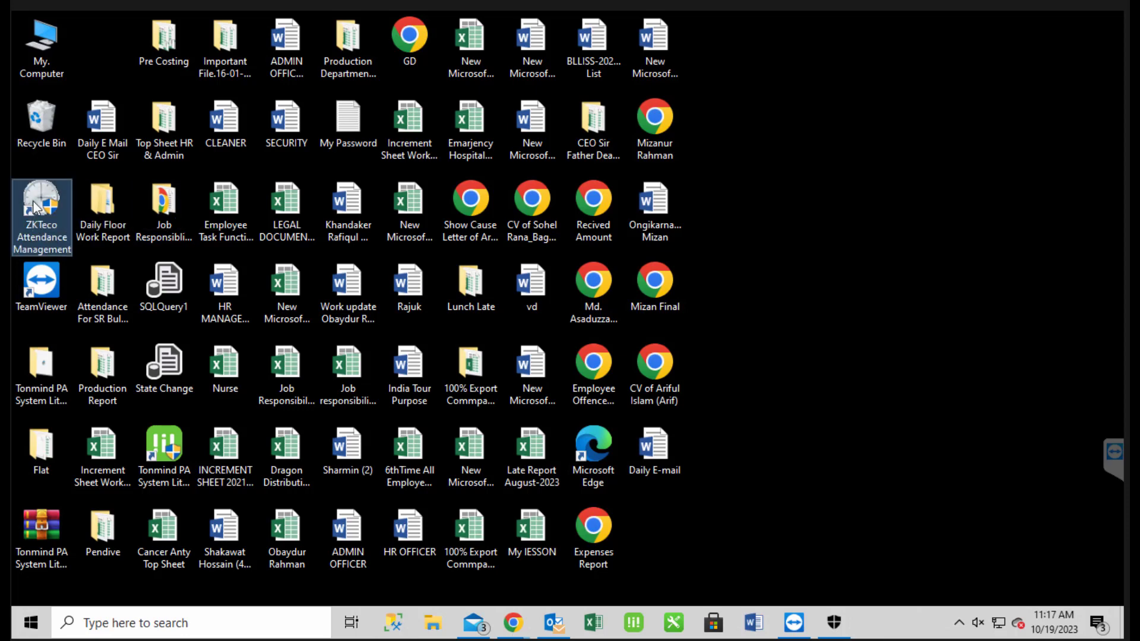
{"action": "right_click", "coordinate": [52, 223]}
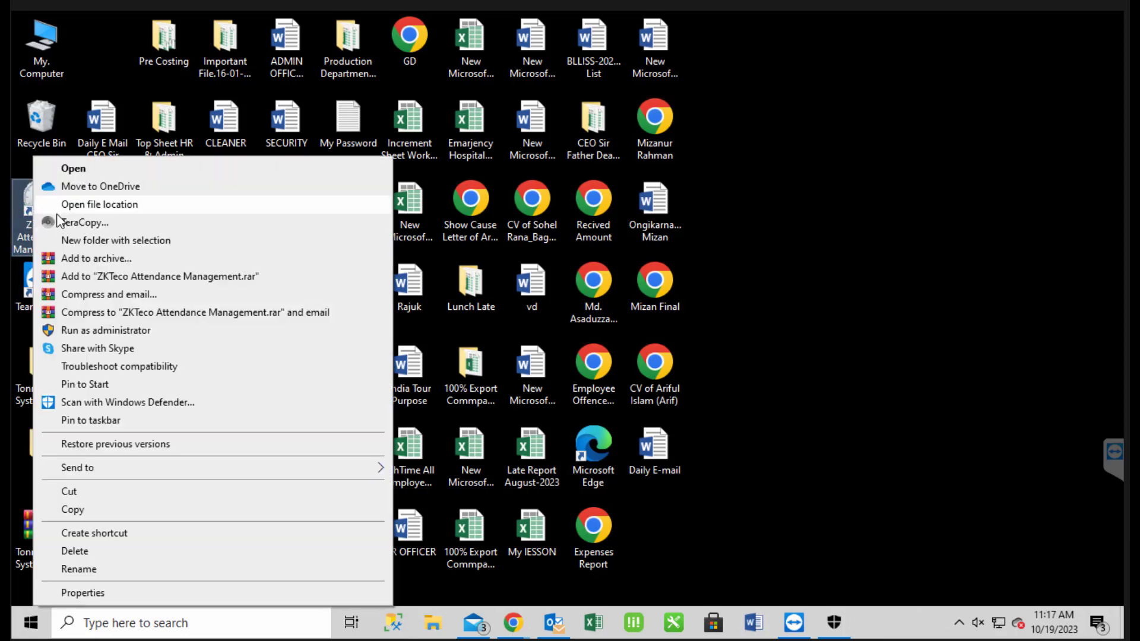
{"action": "left_click", "coordinate": [113, 592]}
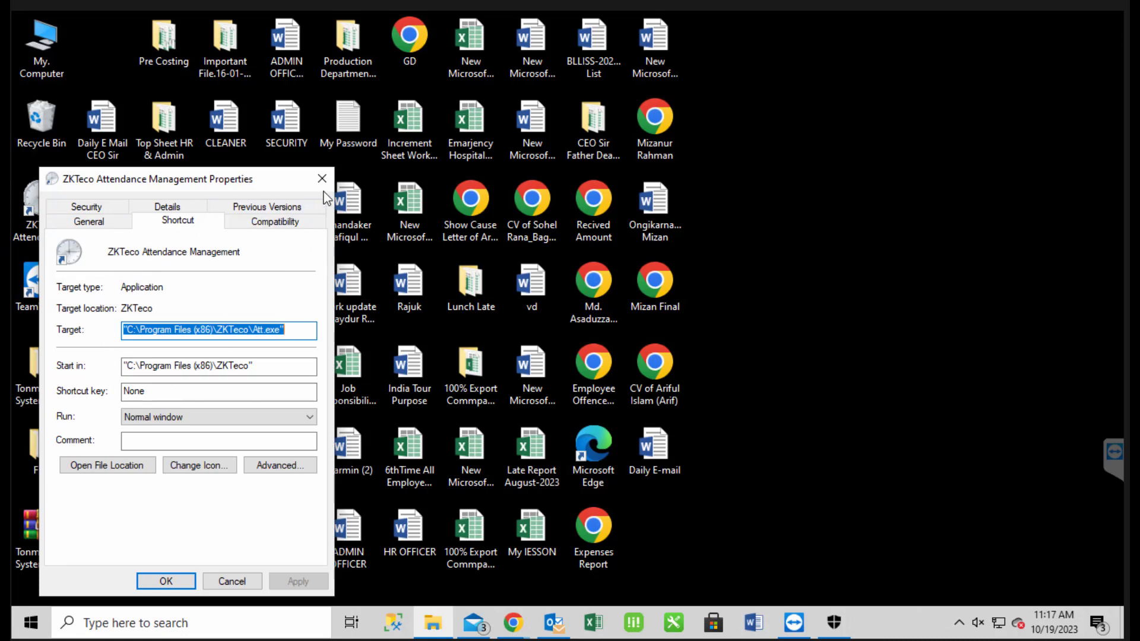
{"action": "left_click", "coordinate": [298, 471]}
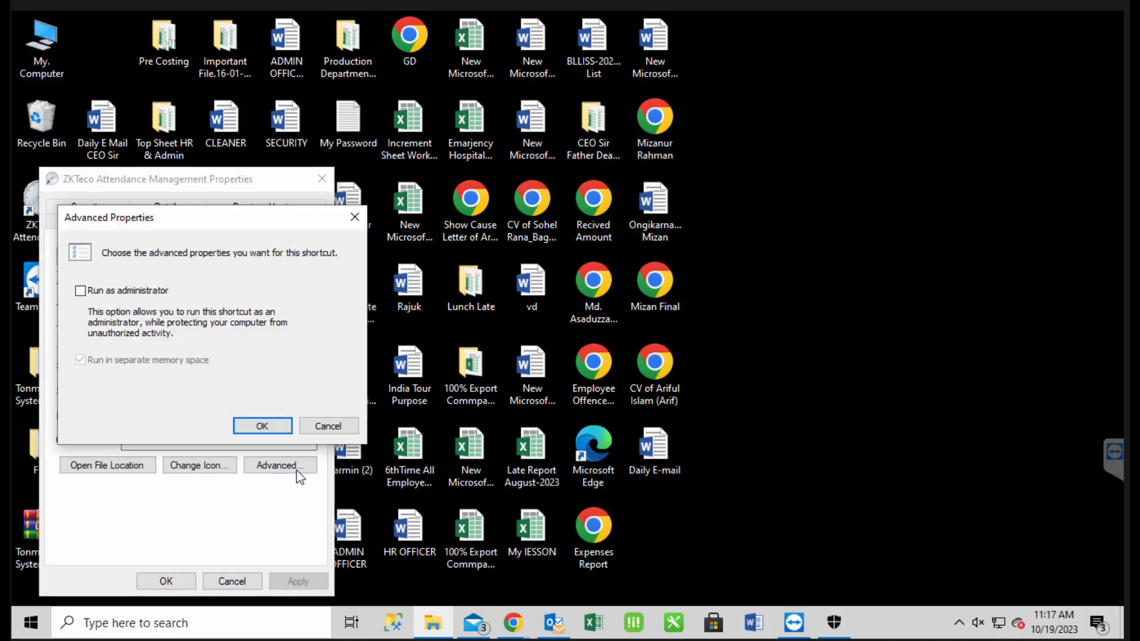
{"action": "left_click", "coordinate": [328, 426]}
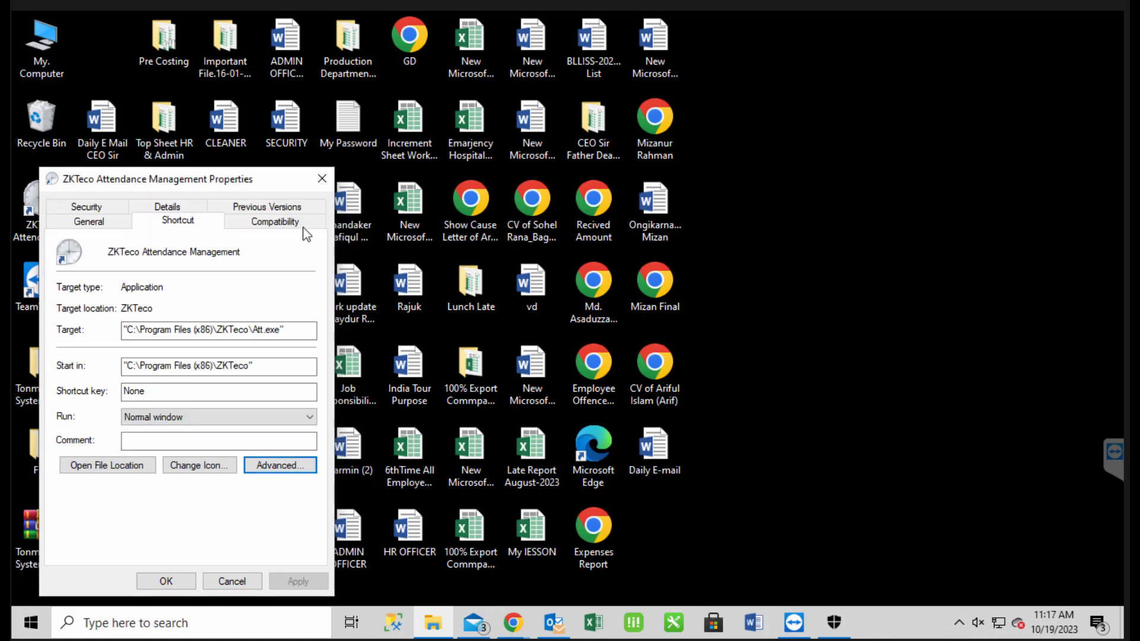
{"action": "left_click", "coordinate": [161, 208]}
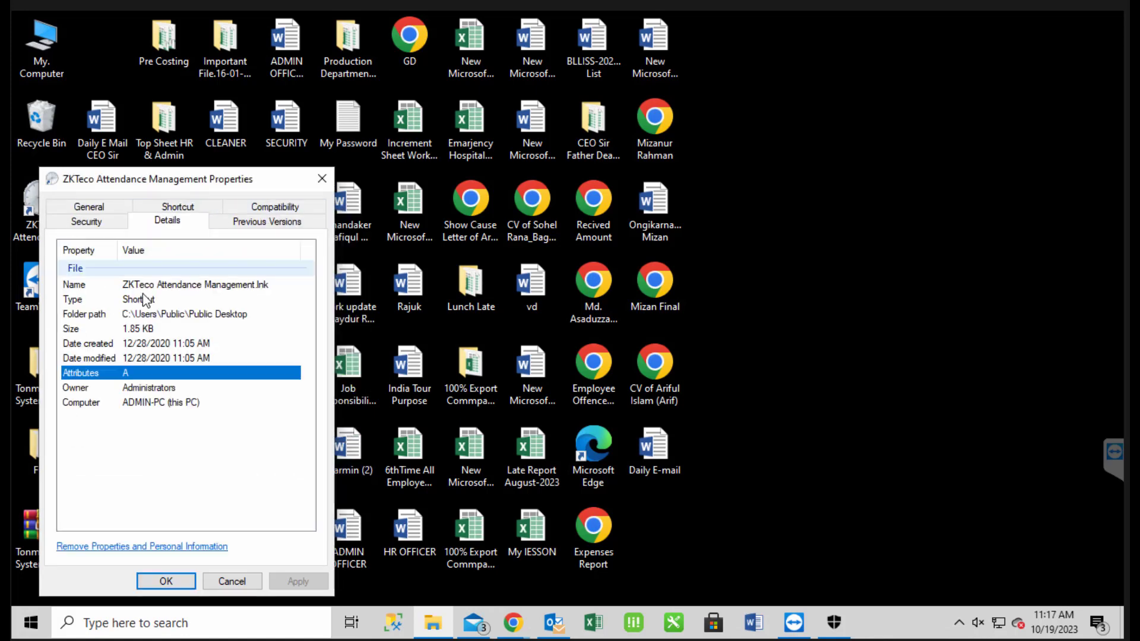
{"action": "left_click", "coordinate": [159, 402]}
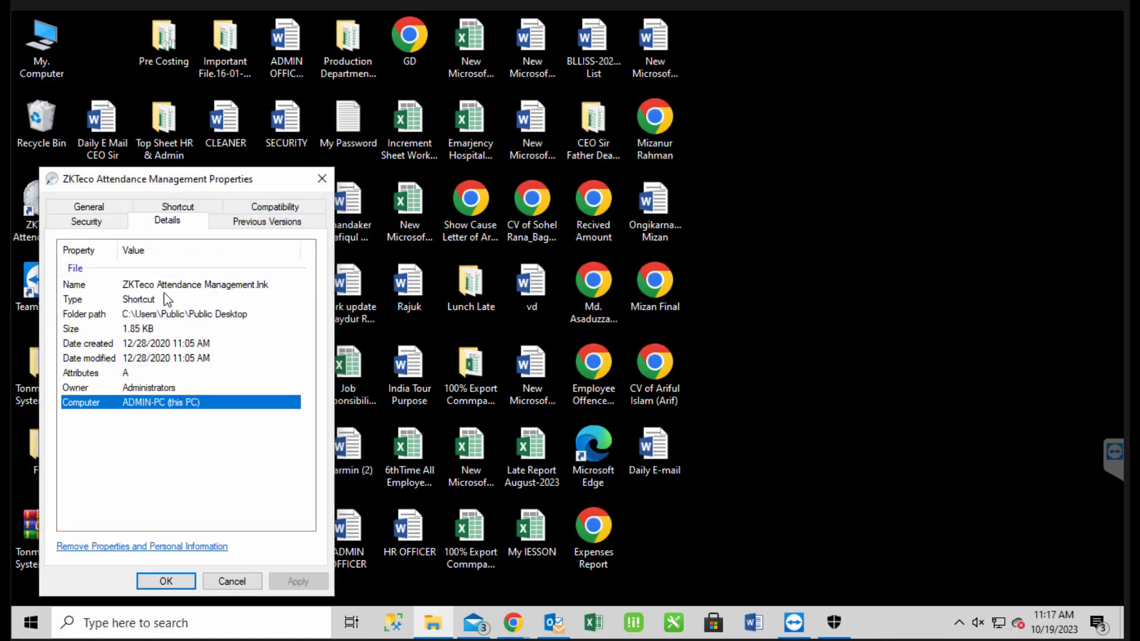
{"action": "left_click", "coordinate": [321, 179]}
- Launch ZKTeco Attendance Management from the desktop, view its machine list, and close the program
{"action": "double_click", "coordinate": [37, 208]}
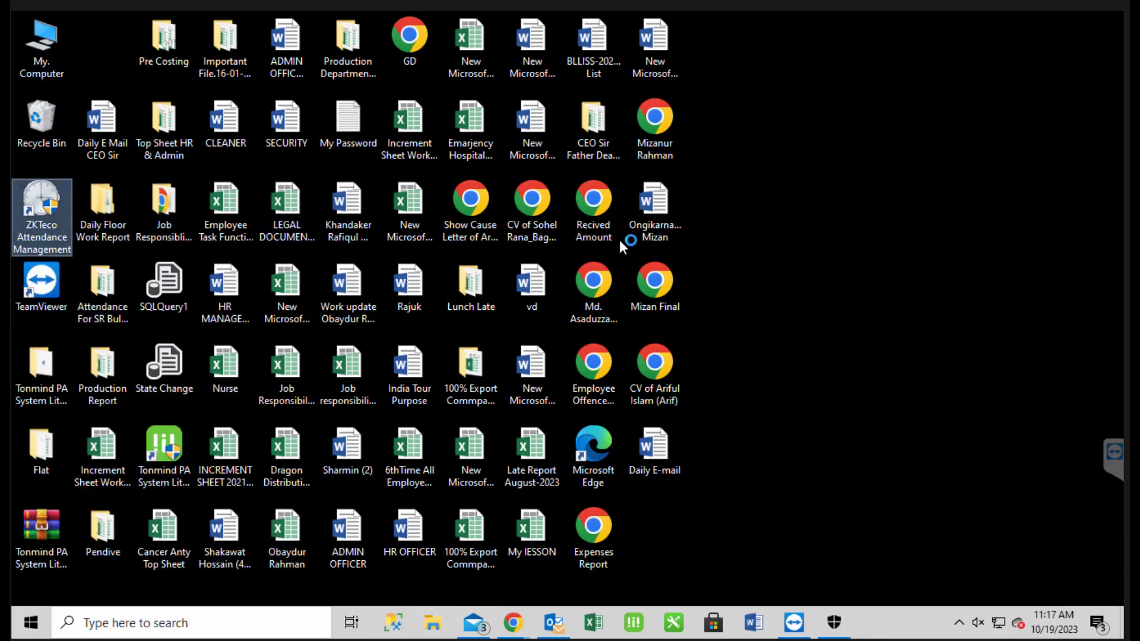
{"action": "left_click", "coordinate": [515, 419]}
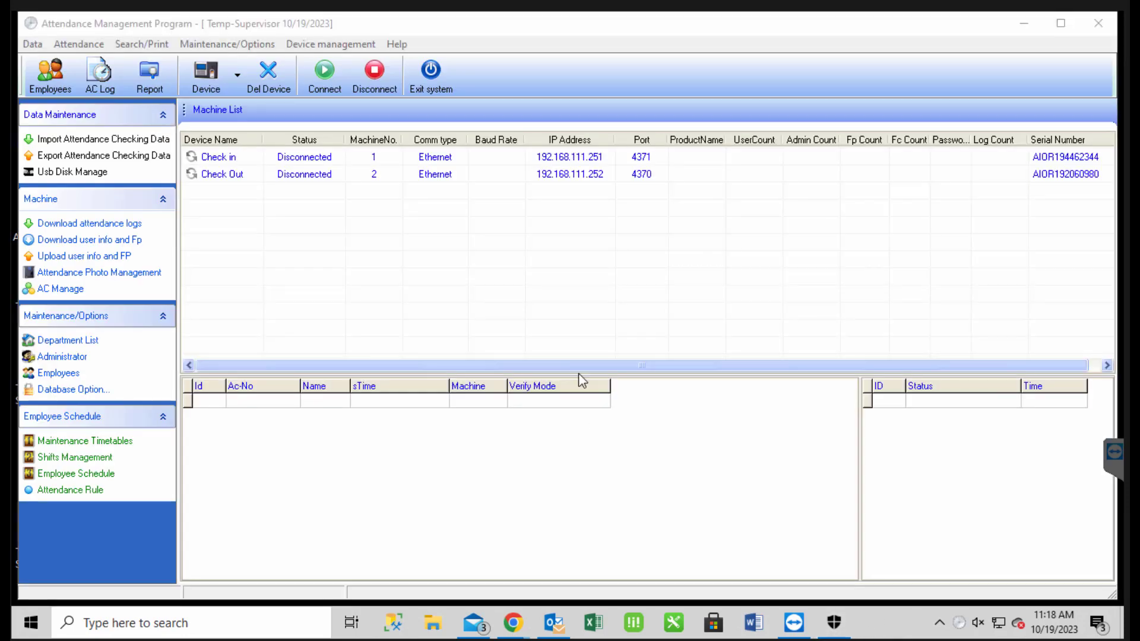
{"action": "left_click", "coordinate": [1099, 27]}
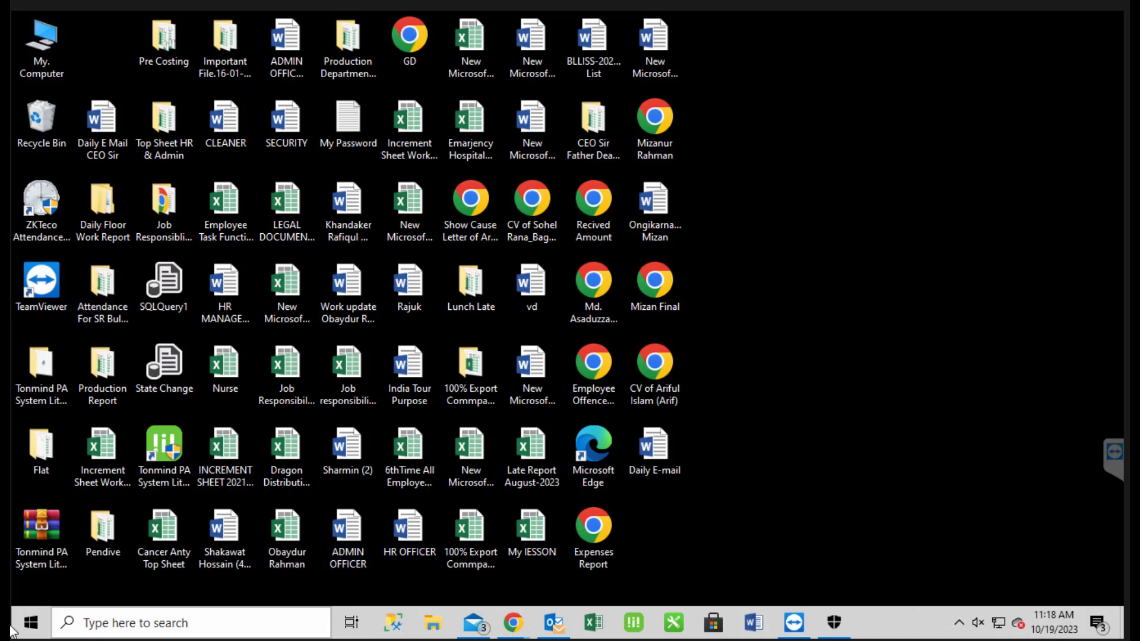
- Search Windows for "sql s", launch Microsoft SQL Server Management Studio 18, and refresh the desktop
{"action": "left_click", "coordinate": [93, 623]}
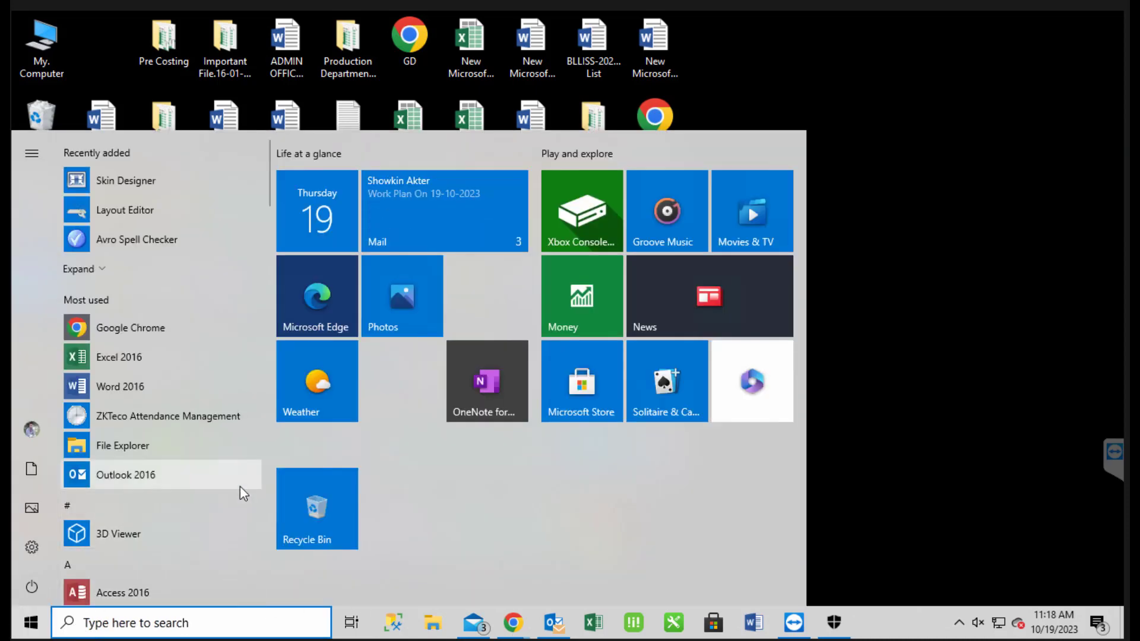
{"action": "type", "text": "sql"}
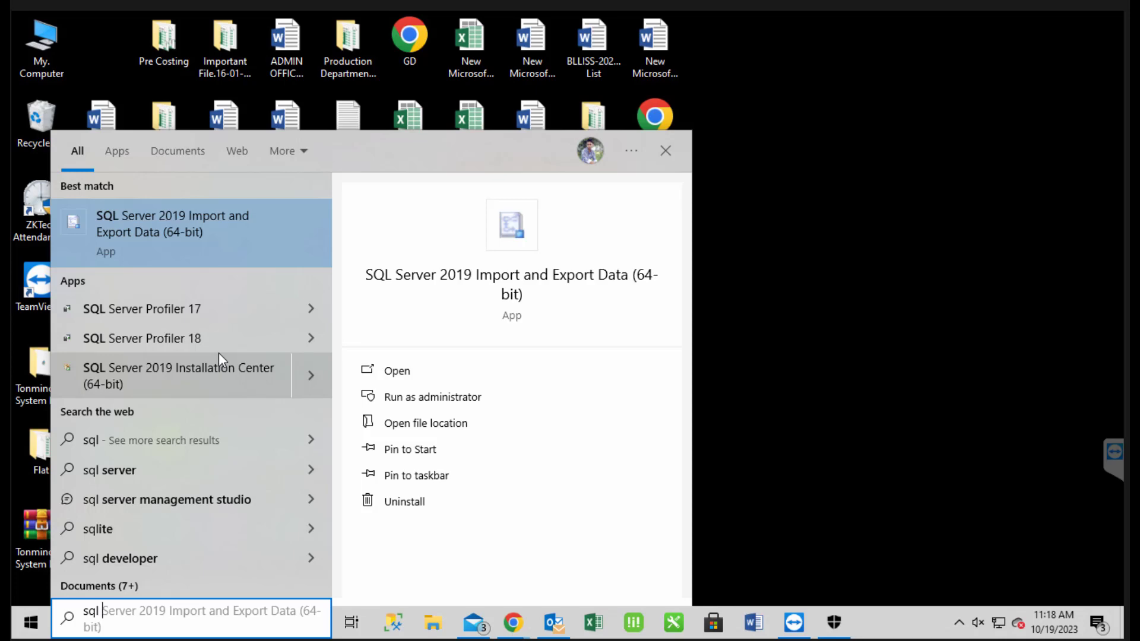
{"action": "type", "text": "s"}
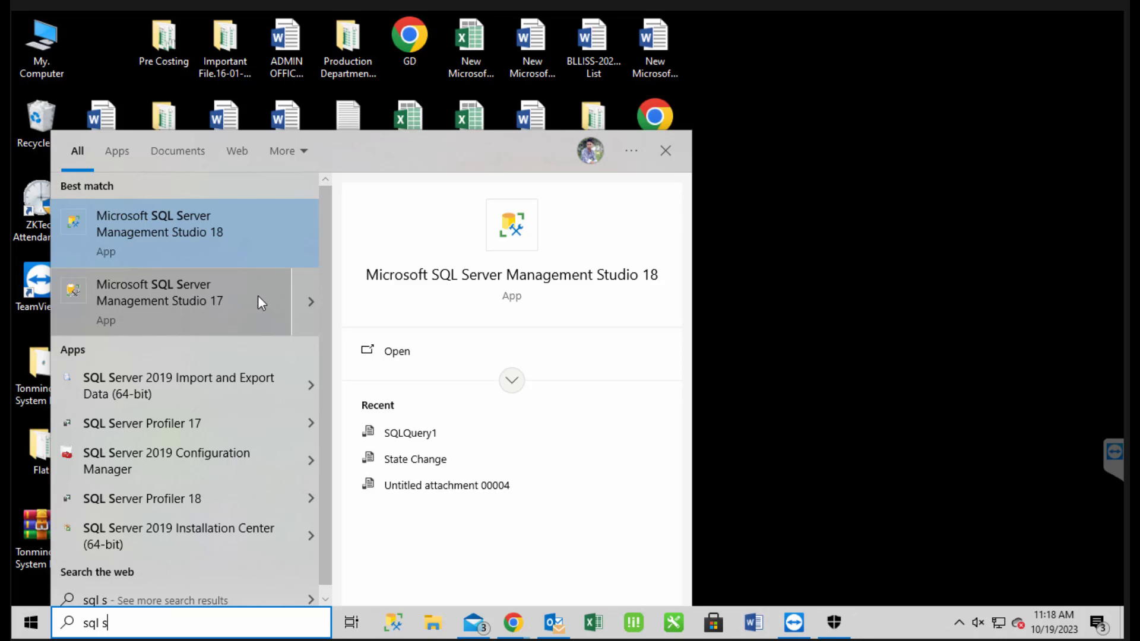
{"action": "left_click", "coordinate": [306, 299]}
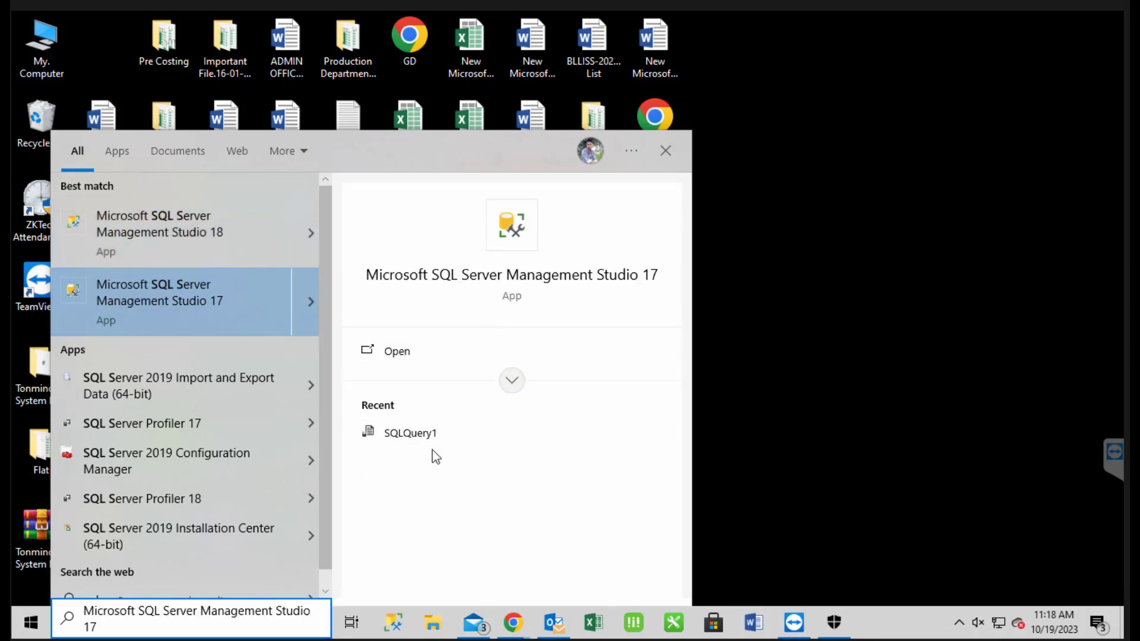
{"action": "left_click", "coordinate": [308, 233]}
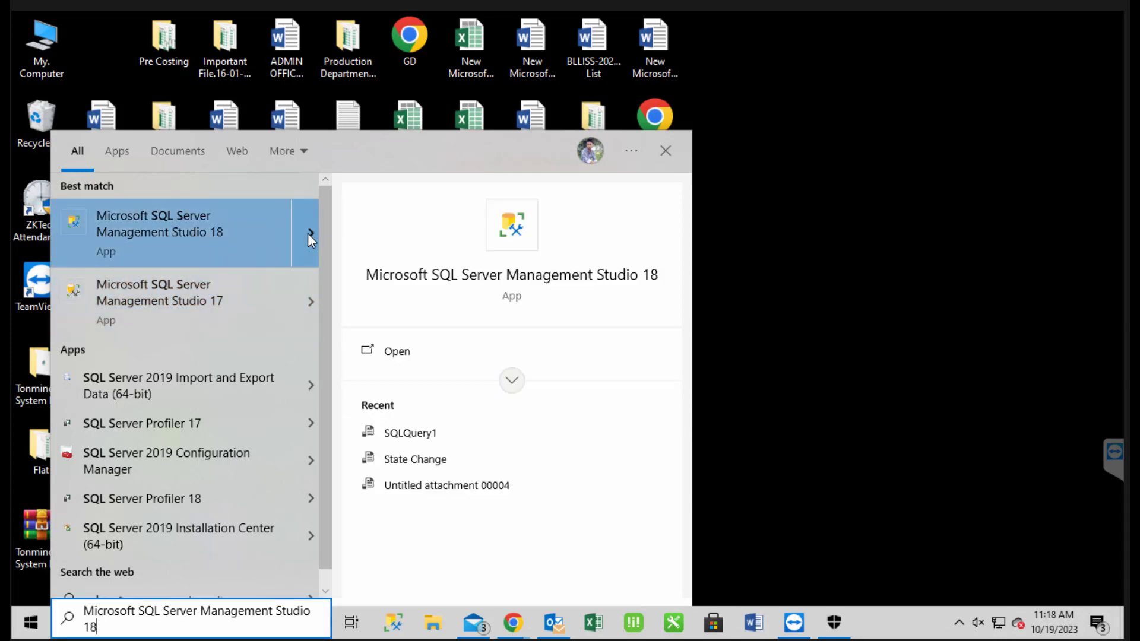
{"action": "left_click", "coordinate": [312, 310]}
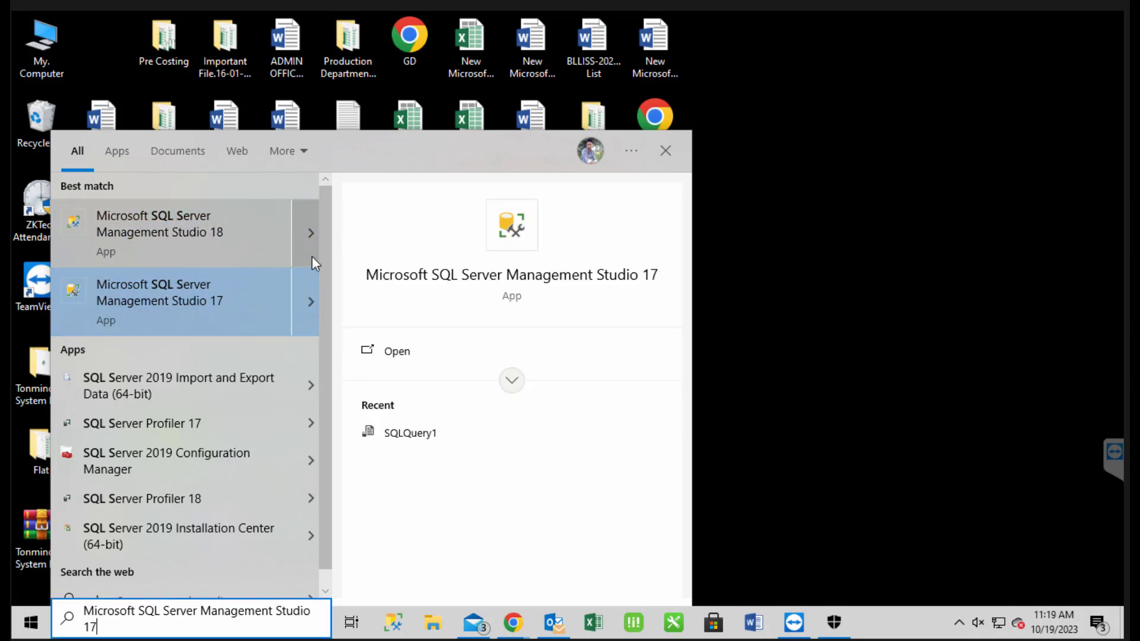
{"action": "left_click", "coordinate": [312, 255]}
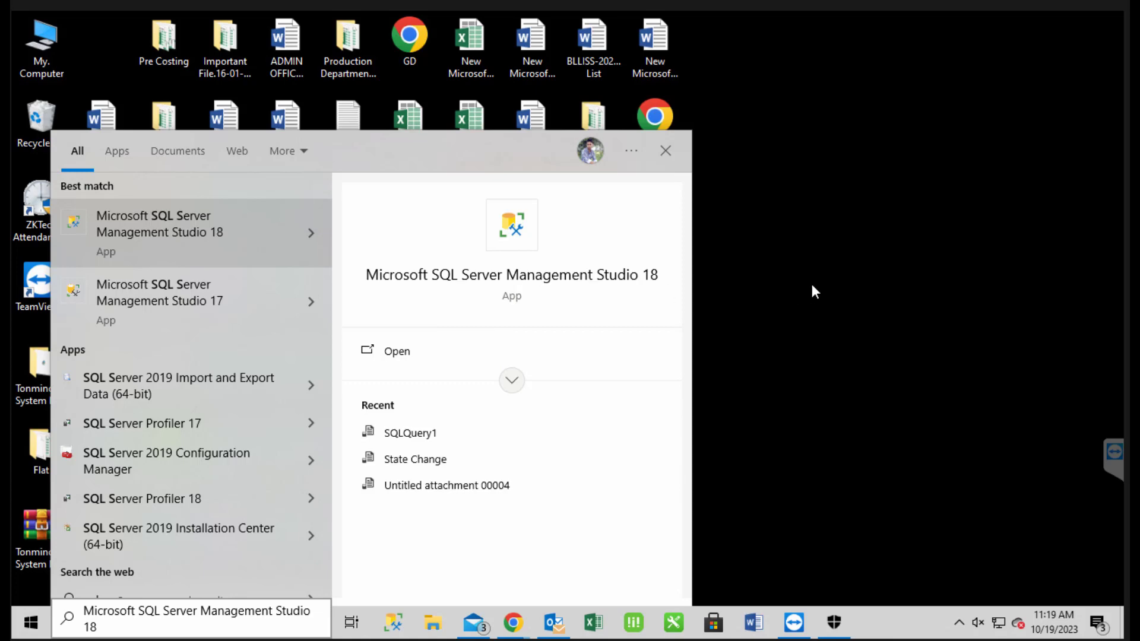
{"action": "left_click", "coordinate": [890, 174]}
{"action": "right_click", "coordinate": [888, 165]}
{"action": "left_click", "coordinate": [922, 218]}
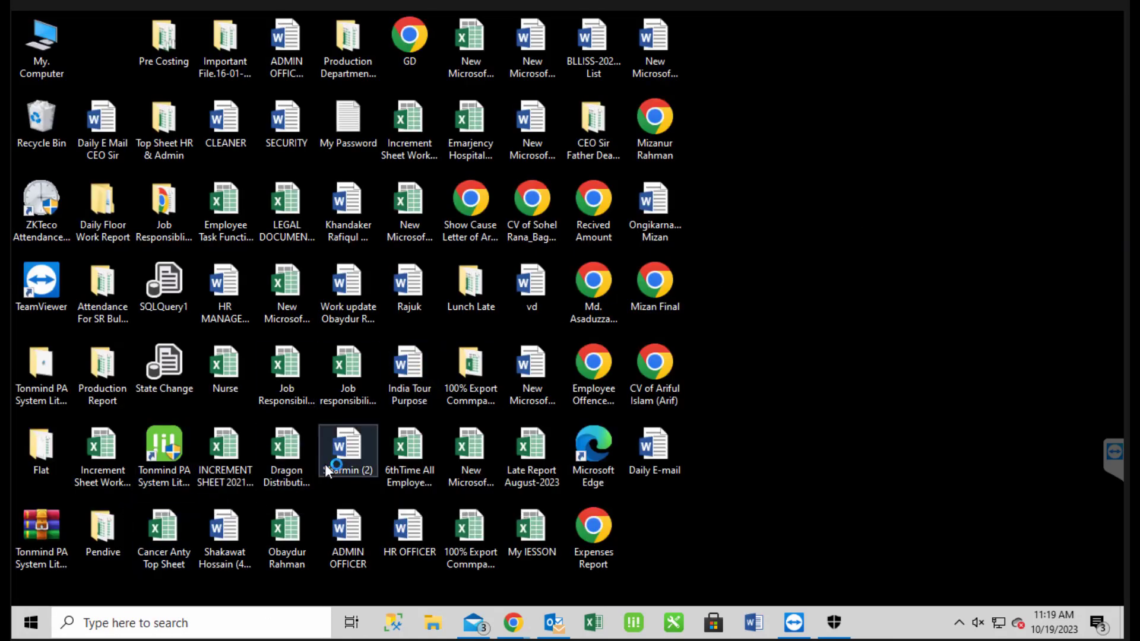
- Switch to the ATT device page in Chrome to check the pull's progress, and minimize the browser
{"action": "mouse_move", "coordinate": [514, 623]}
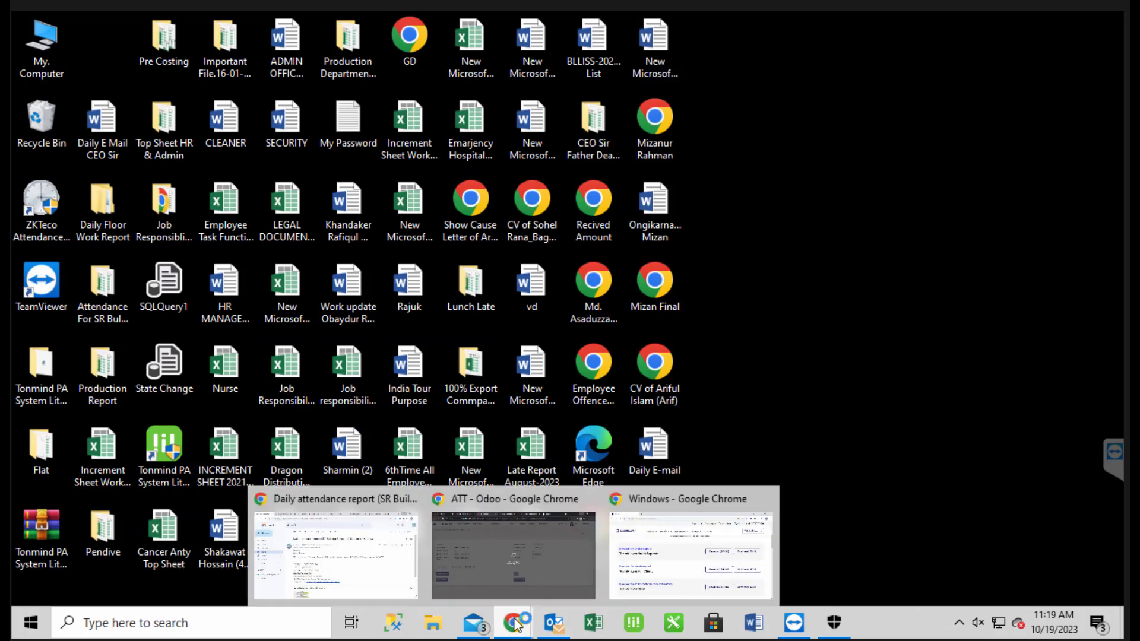
{"action": "left_click", "coordinate": [523, 558]}
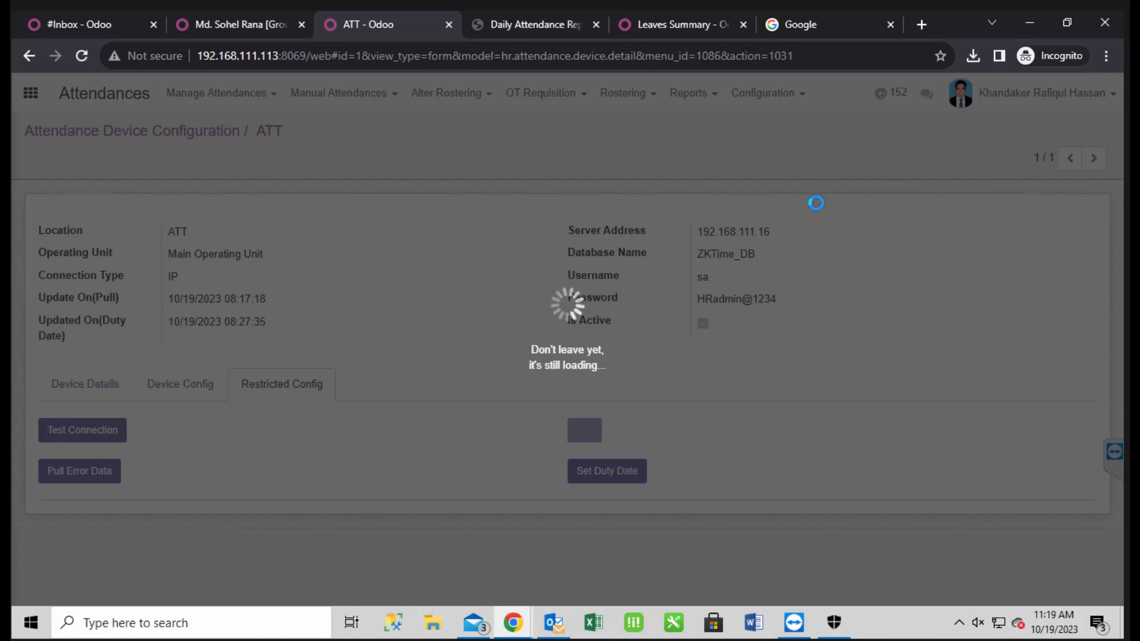
{"action": "left_click", "coordinate": [1026, 21]}
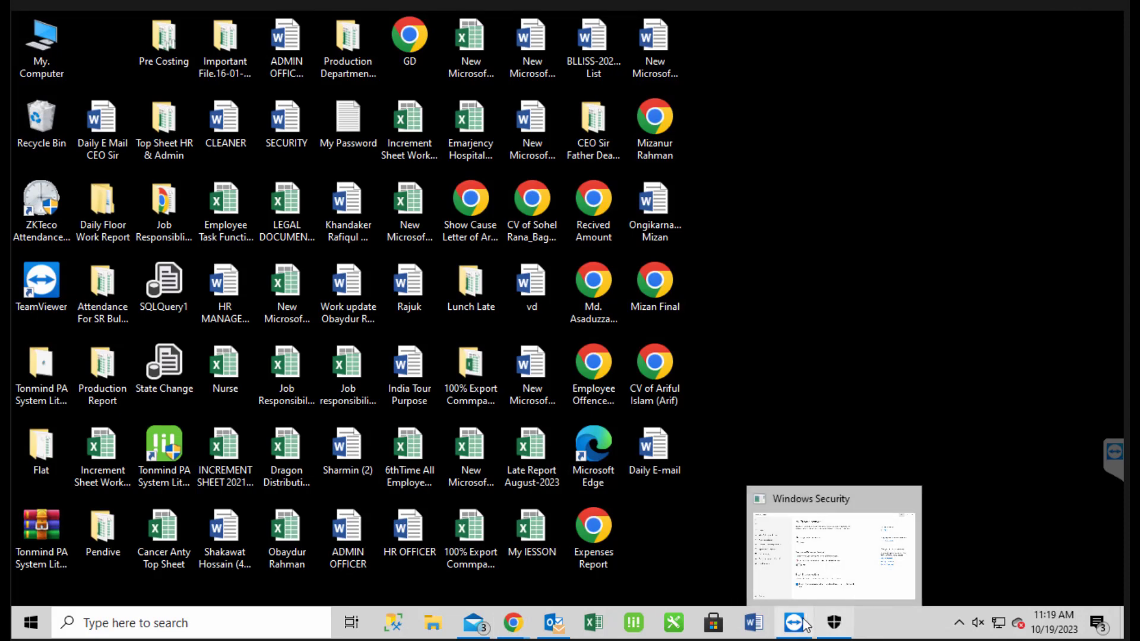
{"action": "mouse_move", "coordinate": [799, 623]}
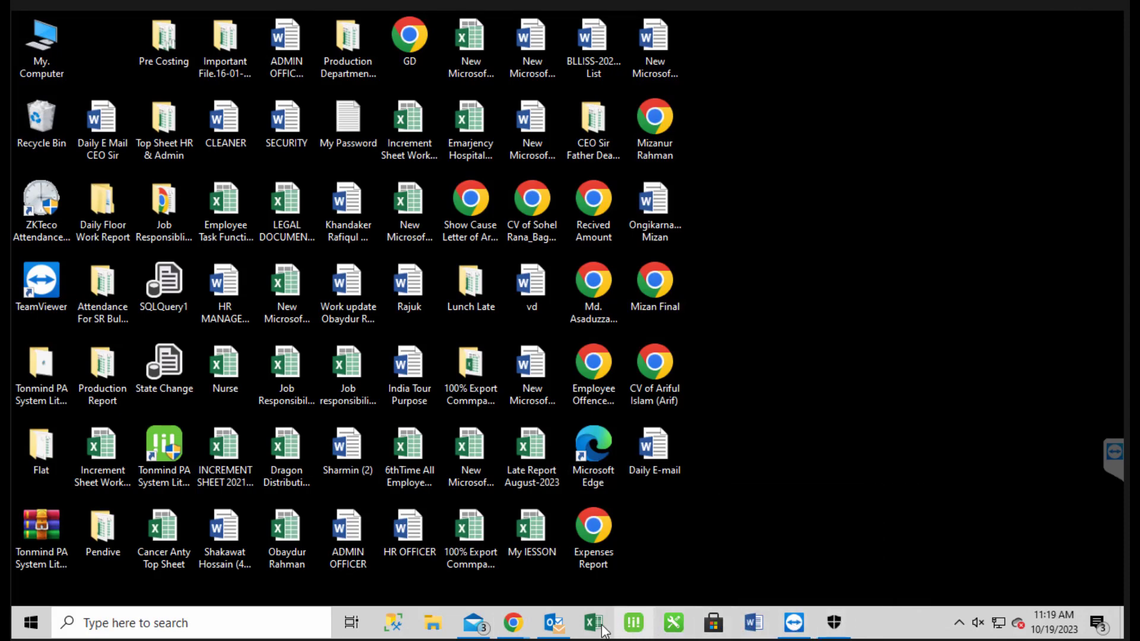
{"action": "mouse_move", "coordinate": [527, 628]}
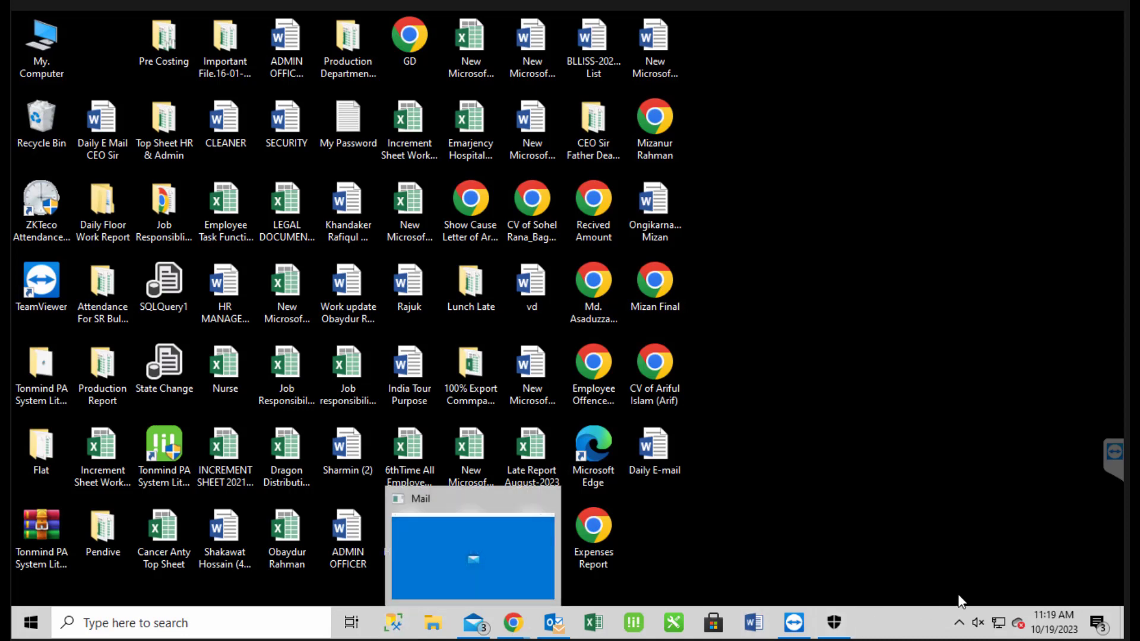
{"action": "right_click", "coordinate": [851, 364]}
{"action": "left_click", "coordinate": [905, 410]}
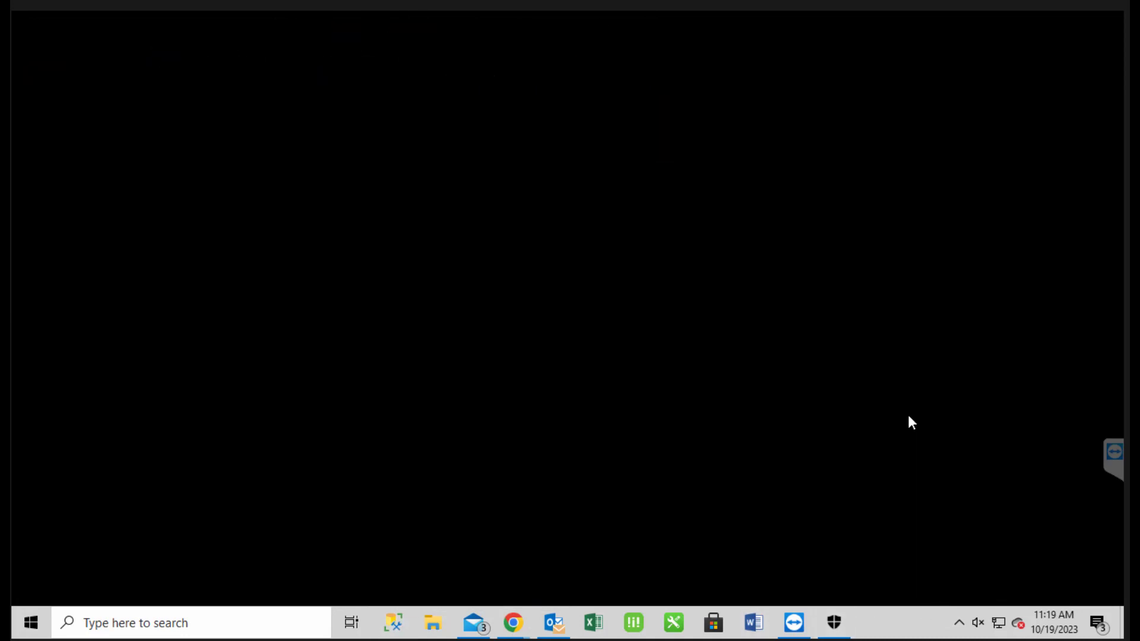
{"action": "right_click", "coordinate": [887, 351]}
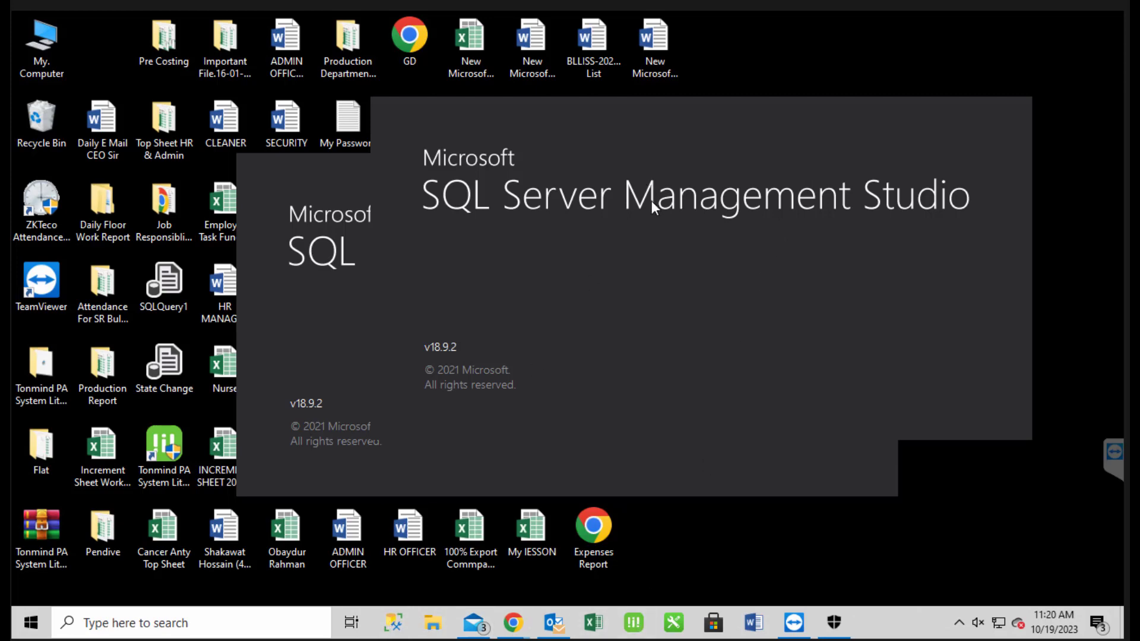
- Return to the ATT device page in Chrome and compare its last pull time with the system clock
{"action": "mouse_move", "coordinate": [839, 625]}
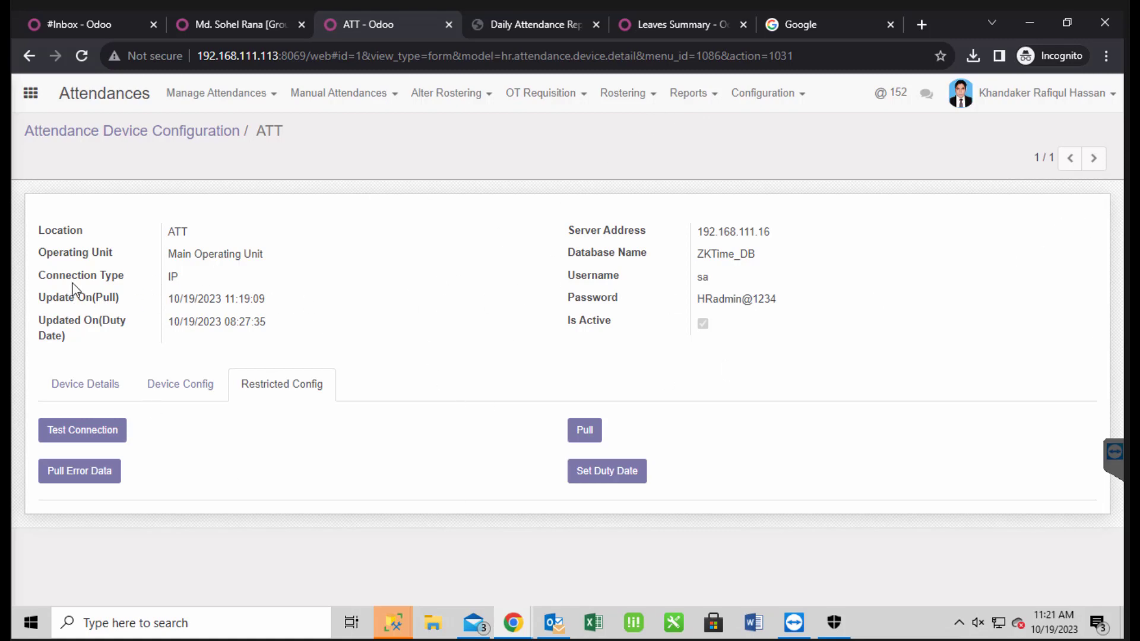
{"action": "left_click_drag", "start_coordinate": [34, 299], "coordinate": [272, 307]}
{"action": "left_click", "coordinate": [160, 299]}
{"action": "mouse_move", "coordinate": [1039, 625]}
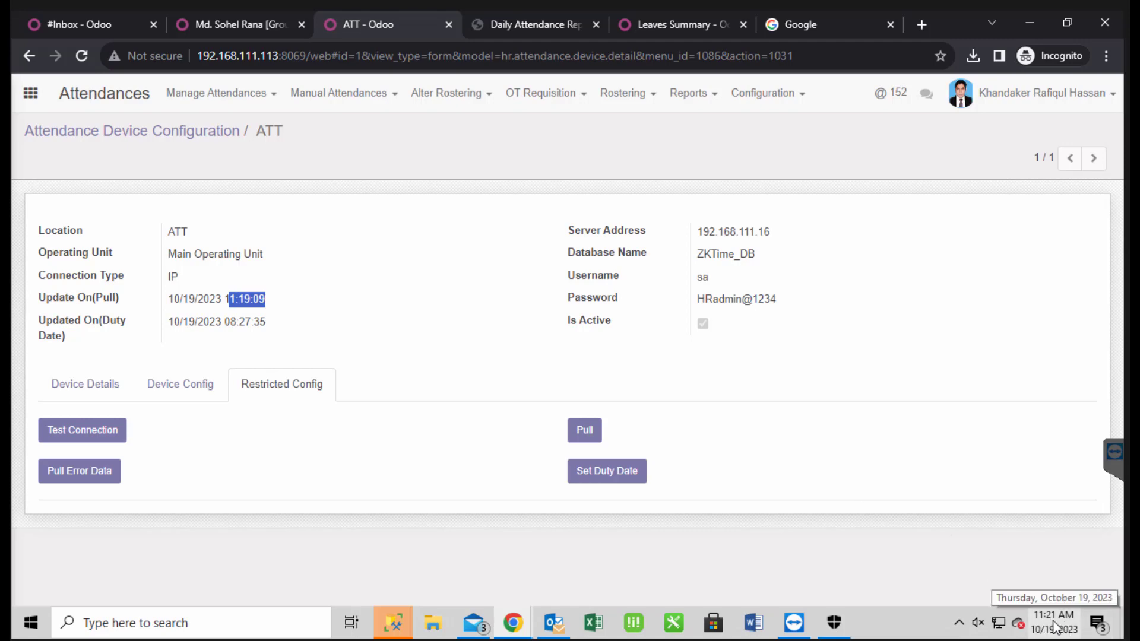
{"action": "left_click", "coordinate": [350, 308]}
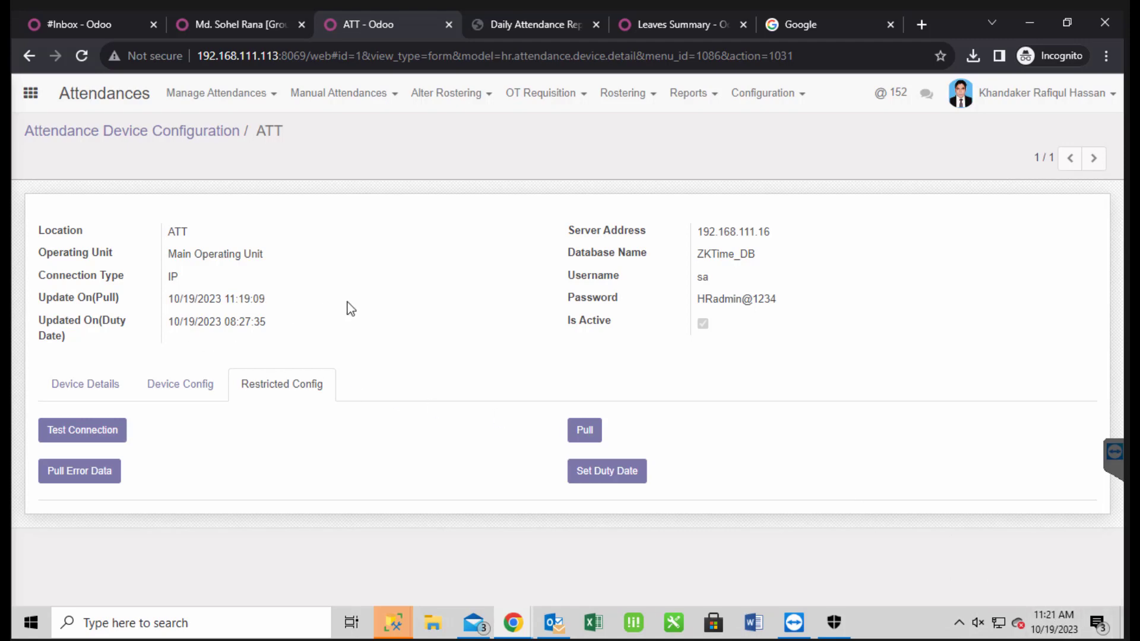
- Set the duty date for the ATT device's attendance data and check its update timestamps
{"action": "left_click", "coordinate": [617, 479]}
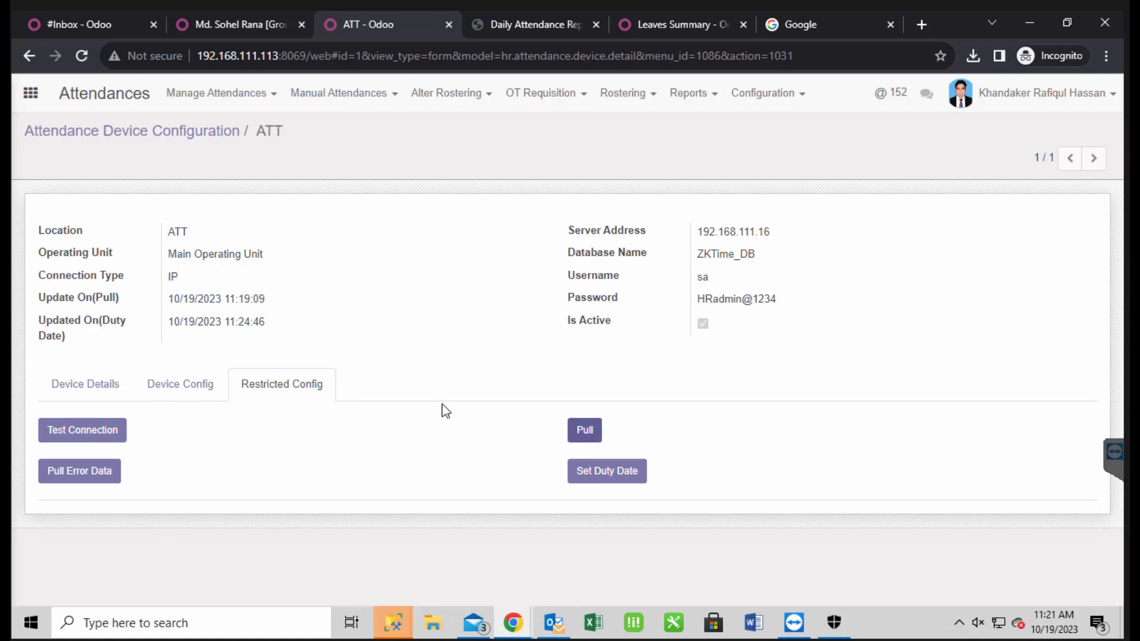
{"action": "left_click_drag", "start_coordinate": [172, 298], "coordinate": [294, 297]}
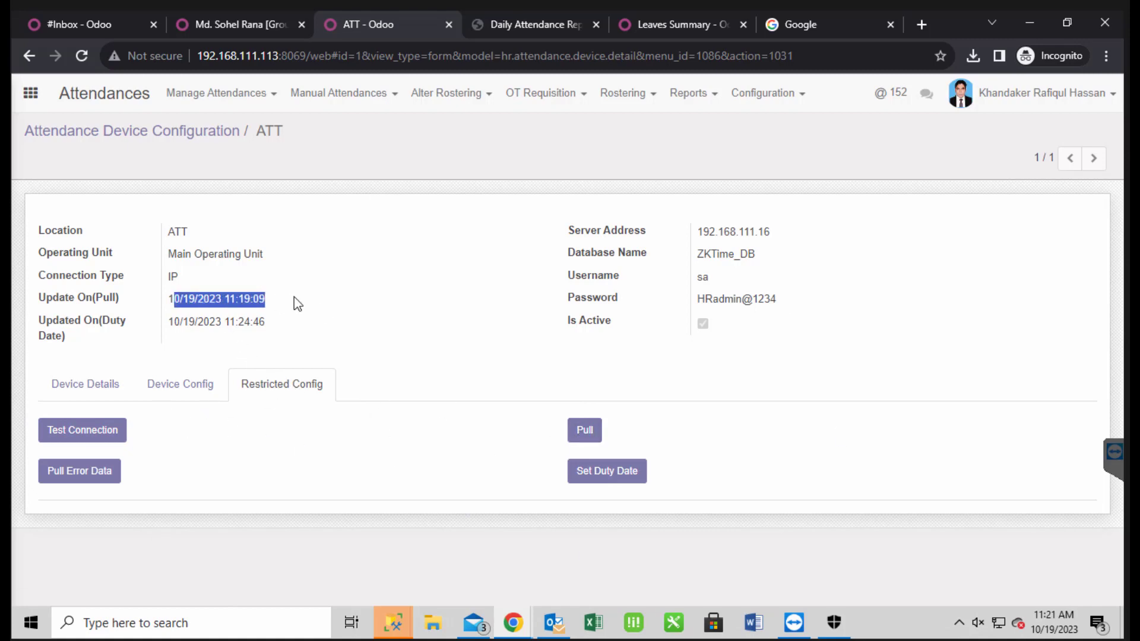
{"action": "left_click", "coordinate": [316, 324]}
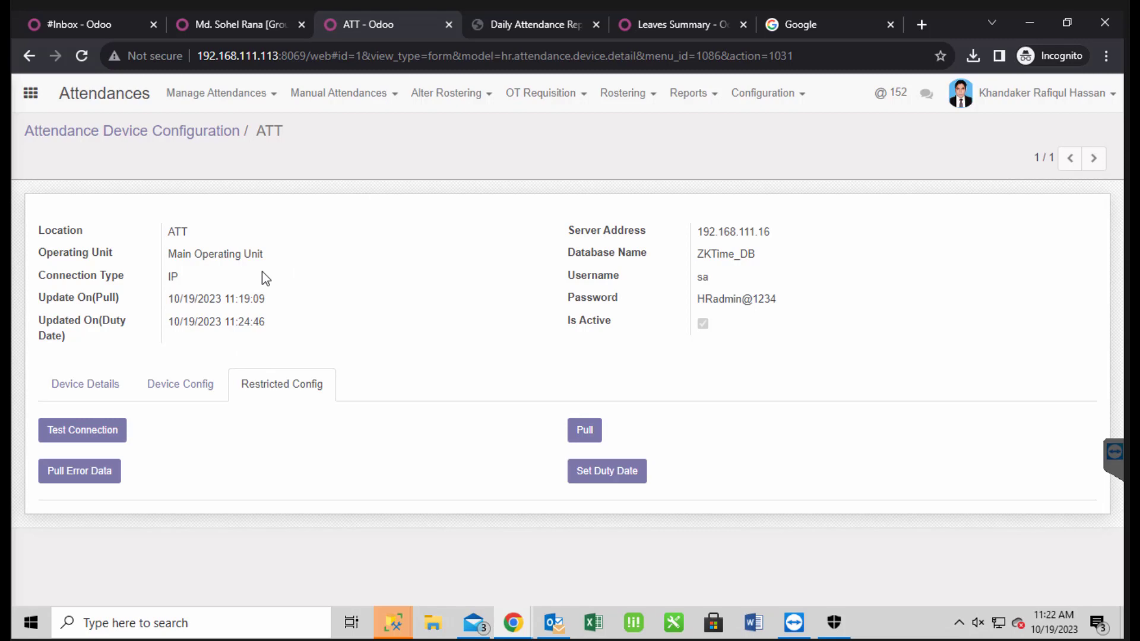
- Pull the attendance data from the ATT server again, check the last pull time, and minimize Chrome to return to SQL Server Management Studio
{"action": "left_click", "coordinate": [595, 437]}
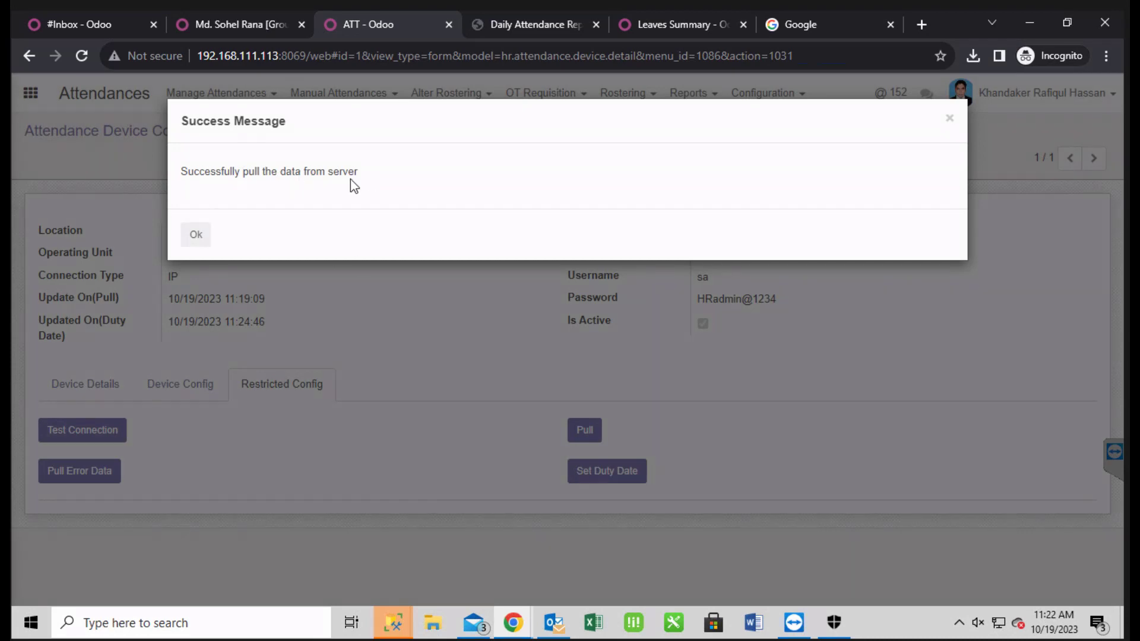
{"action": "left_click", "coordinate": [201, 236]}
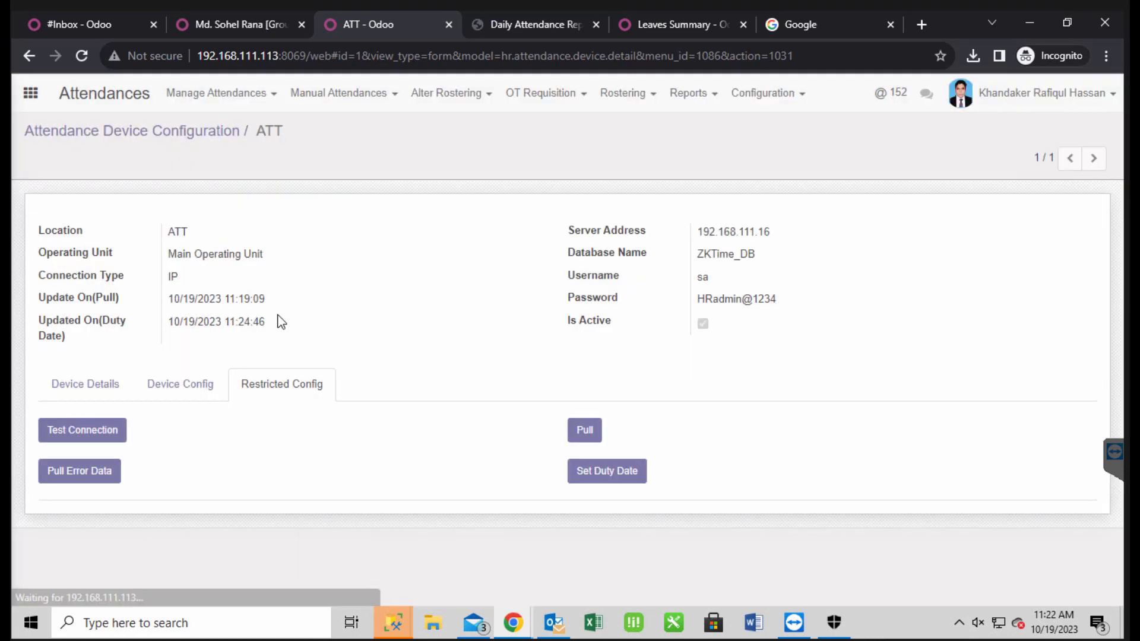
{"action": "left_click_drag", "start_coordinate": [216, 299], "coordinate": [282, 305]}
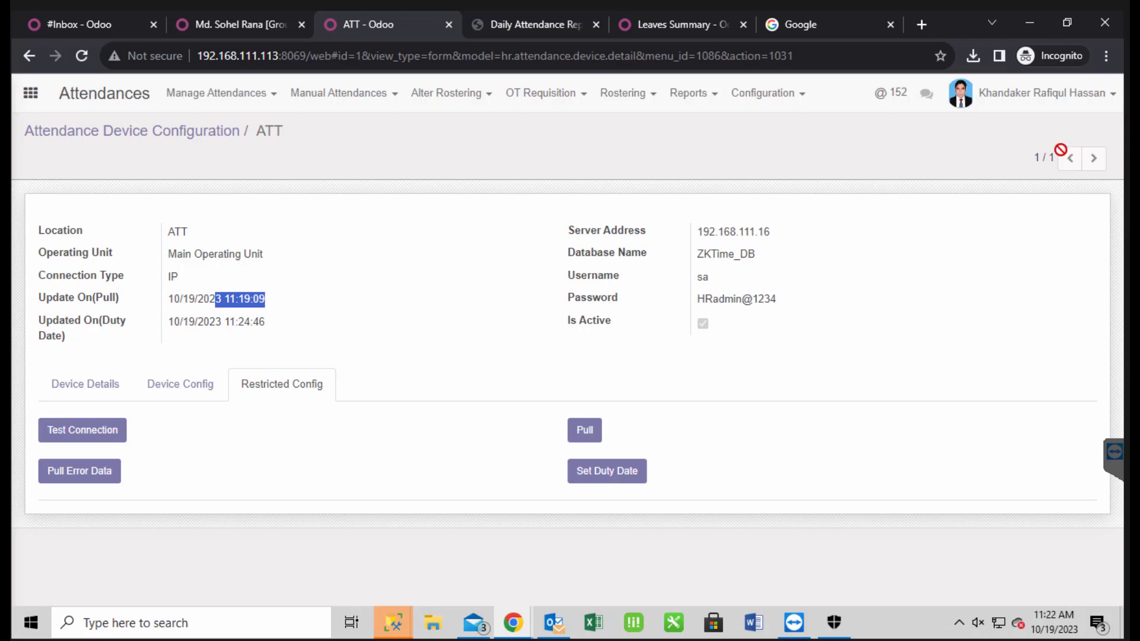
{"action": "left_click", "coordinate": [1029, 23]}
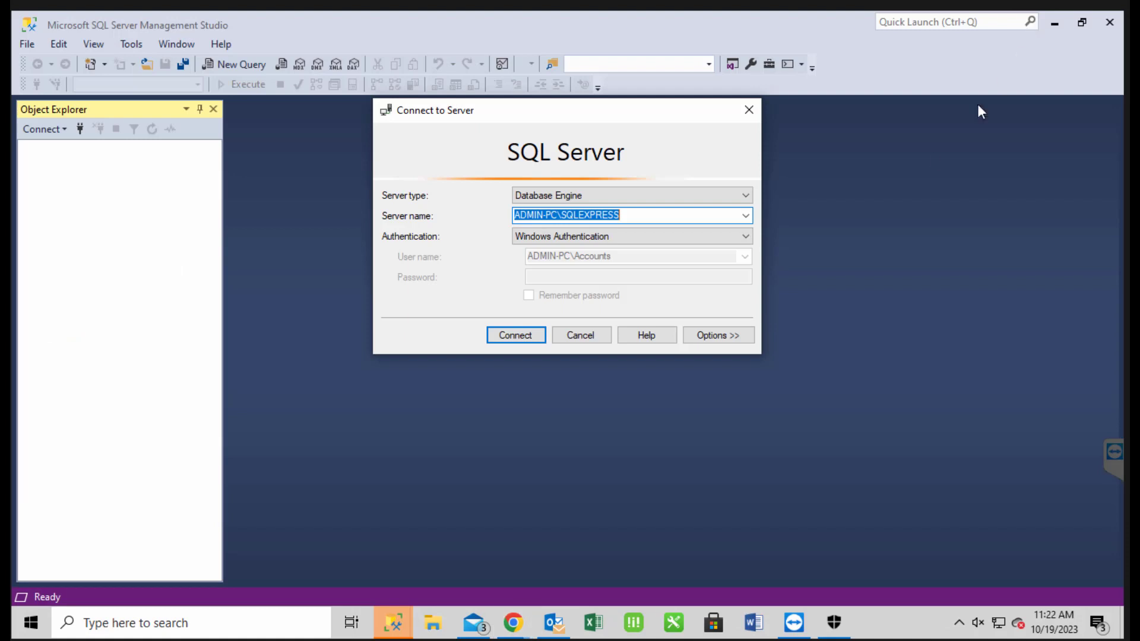
- Connect to the ADMIN-PC\SQLEXPRESS database engine using Windows Authentication
{"action": "left_click", "coordinate": [1111, 25]}
{"action": "left_click", "coordinate": [393, 621]}
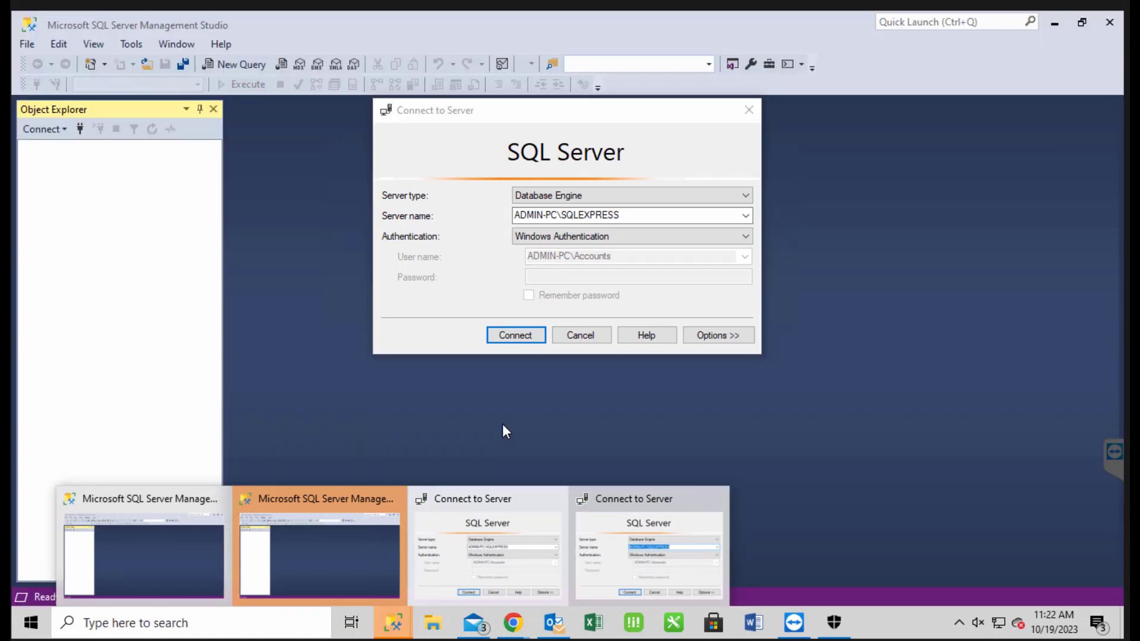
{"action": "left_click", "coordinate": [512, 338]}
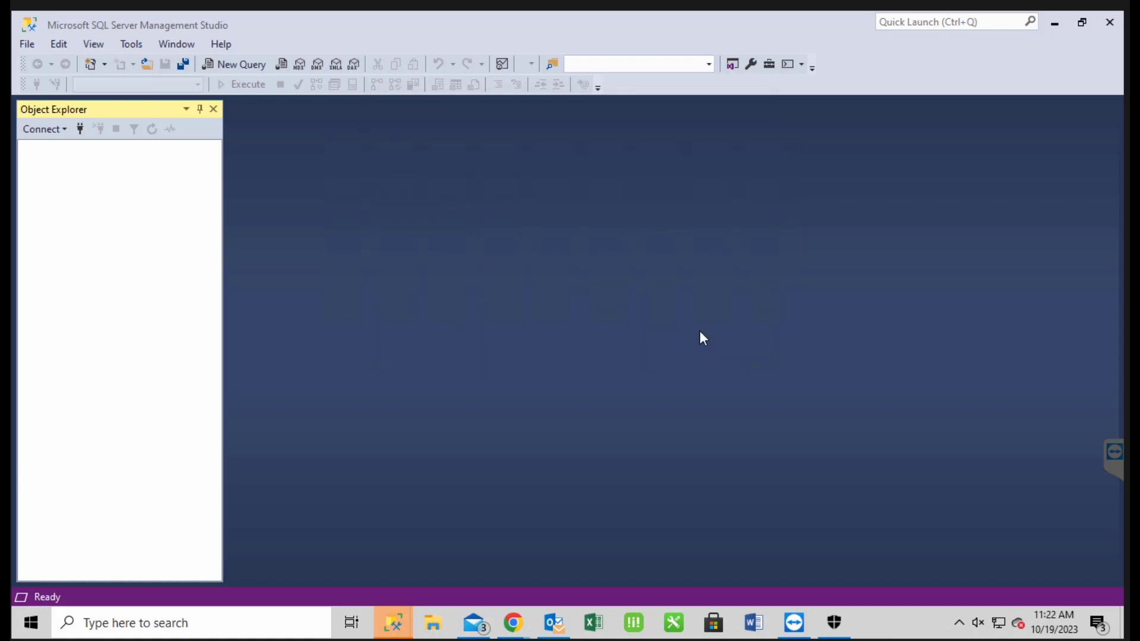
- Dismiss the server connection prompt of the duplicate SQL Server Management Studio instance and close that instance
{"action": "mouse_move", "coordinate": [400, 628]}
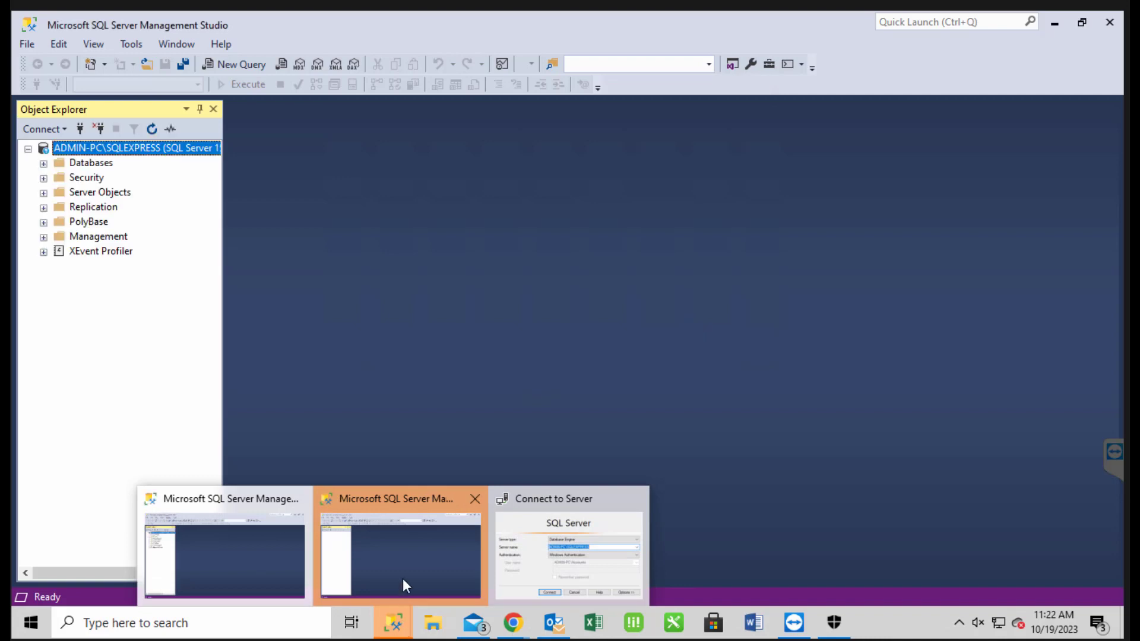
{"action": "left_click", "coordinate": [463, 505]}
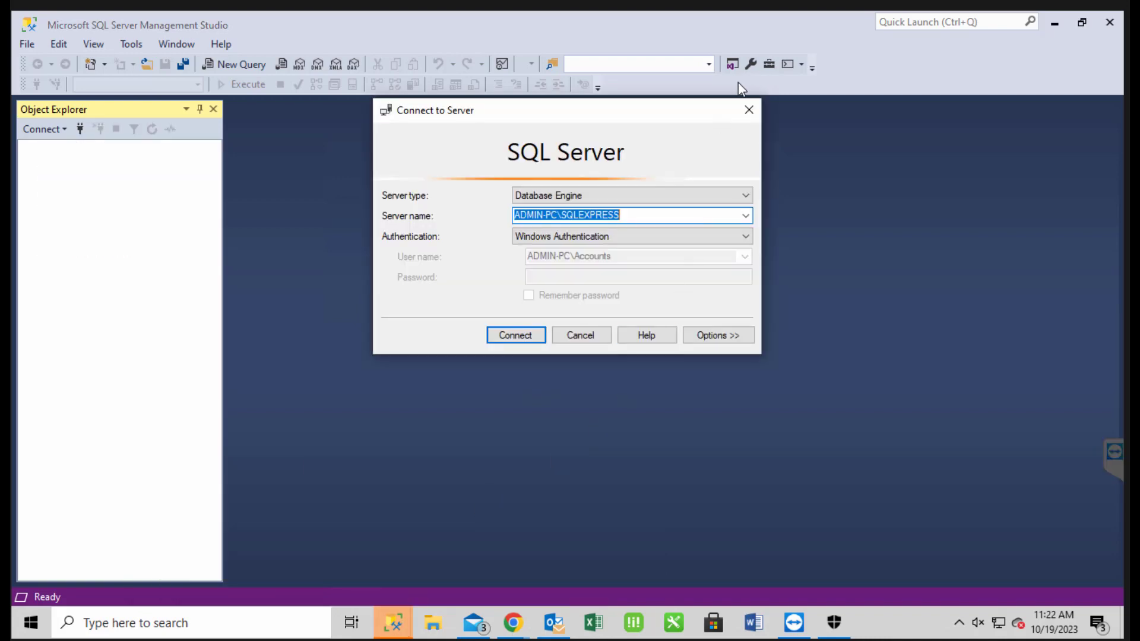
{"action": "left_click", "coordinate": [750, 110]}
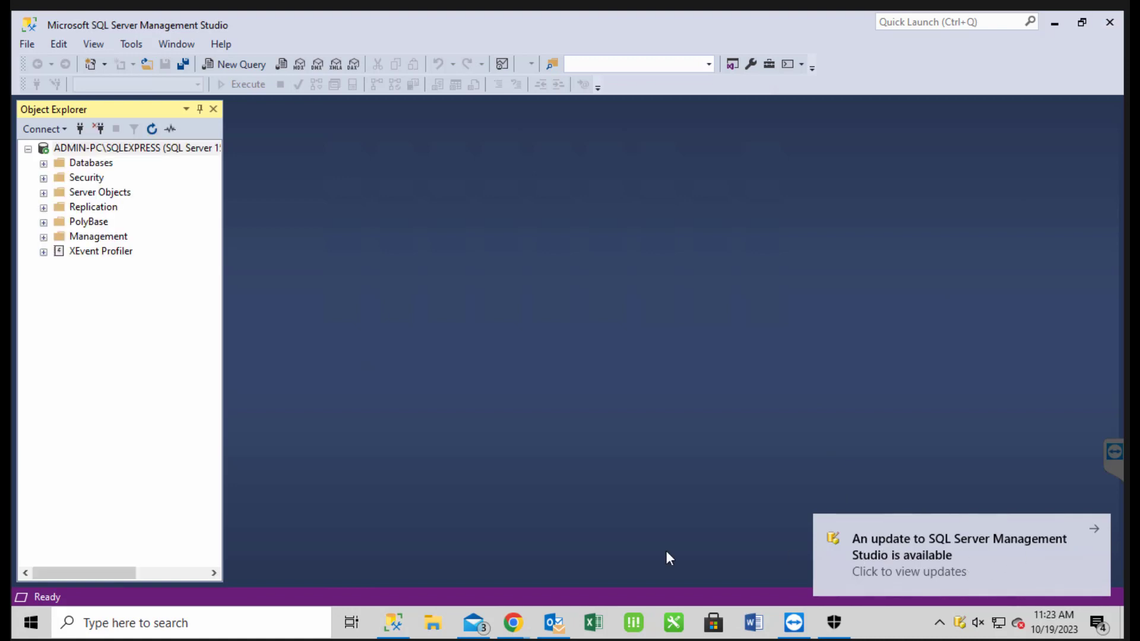
- Expand the connected server's databases and select ZKTime_DB
{"action": "mouse_move", "coordinate": [393, 622]}
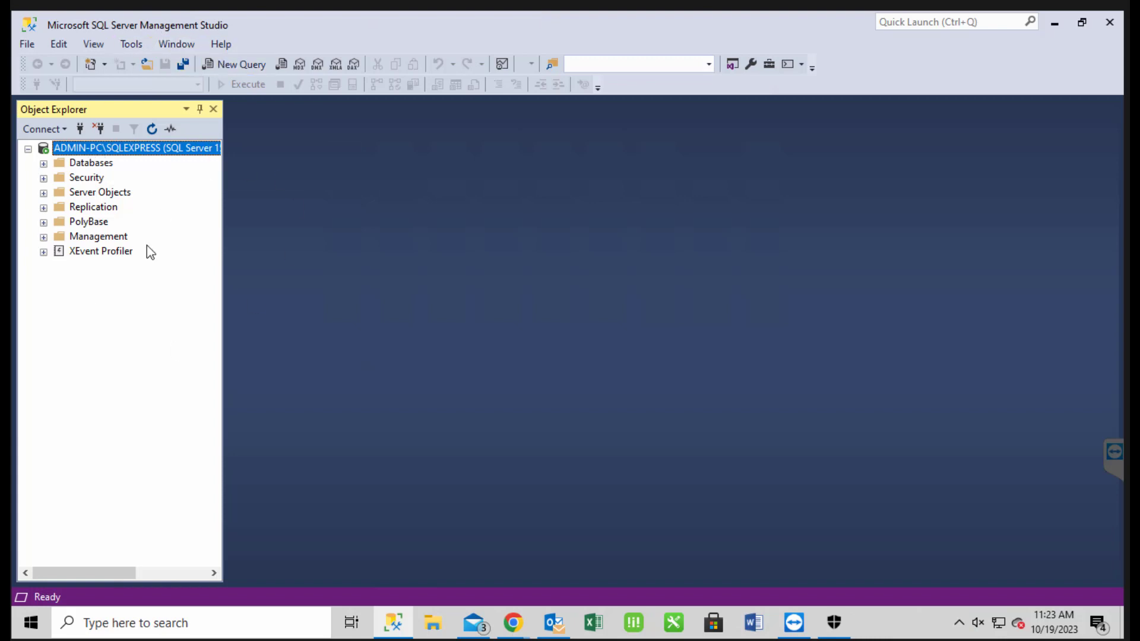
{"action": "left_click", "coordinate": [44, 164]}
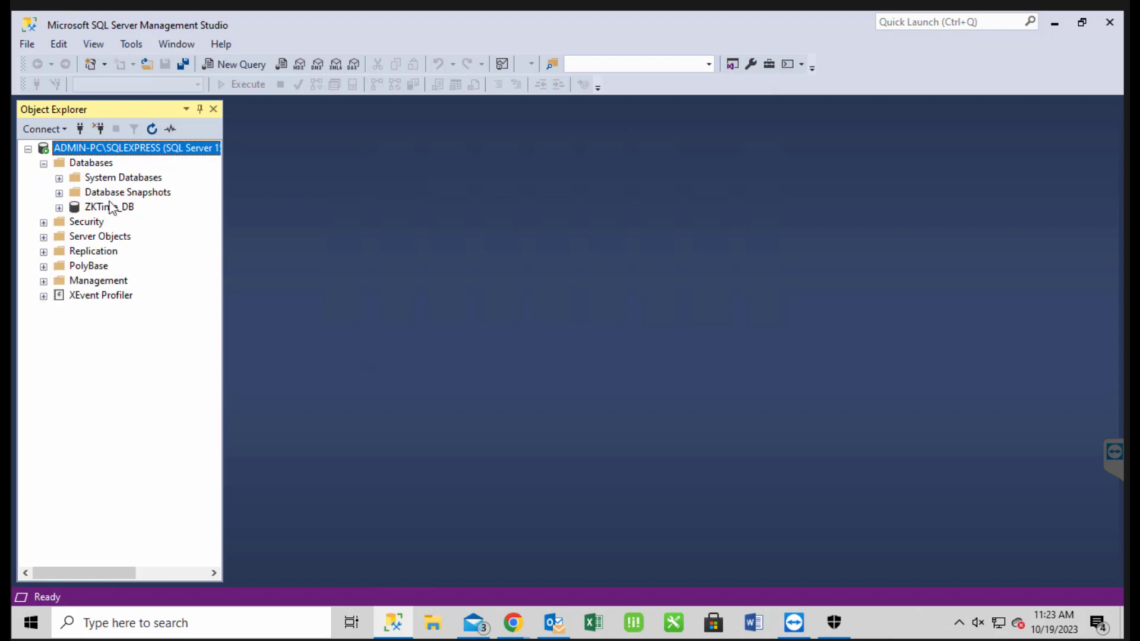
{"action": "left_click", "coordinate": [117, 208]}
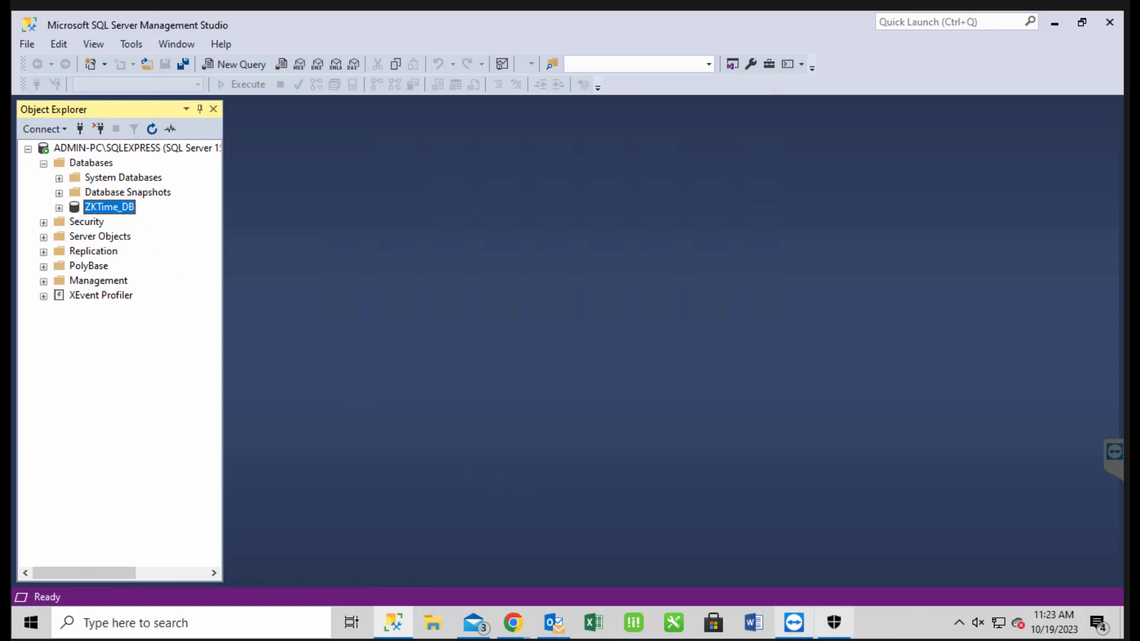
- Switch to the ATT device page in Chrome, check the configured database name, and minimize the browser windows
{"action": "mouse_move", "coordinate": [513, 622]}
{"action": "left_click", "coordinate": [710, 564]}
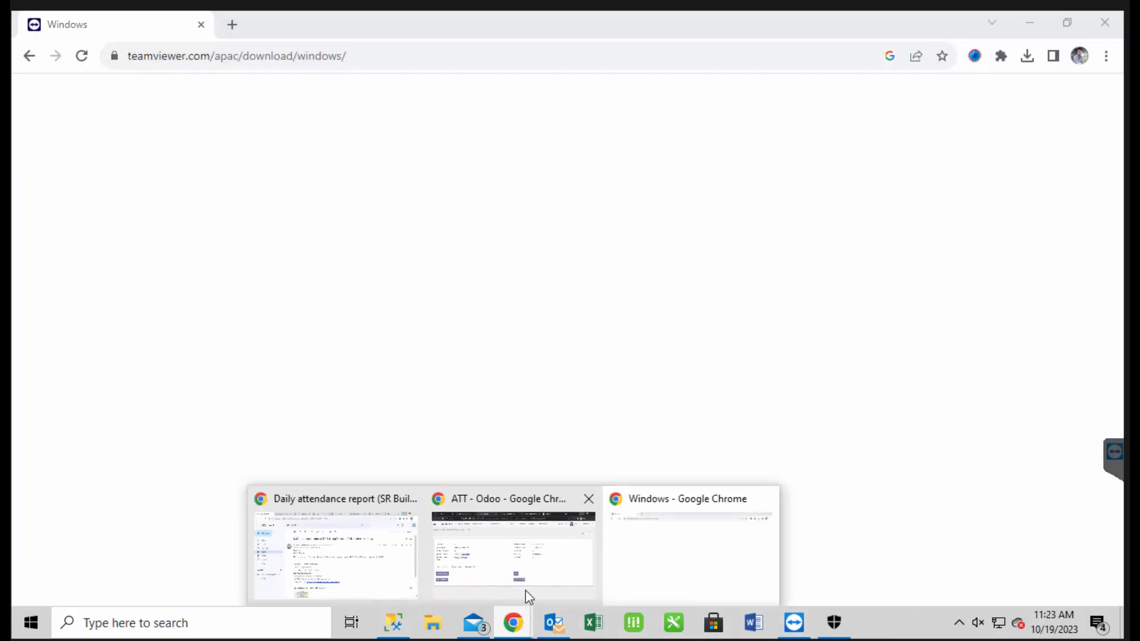
{"action": "left_click", "coordinate": [554, 521]}
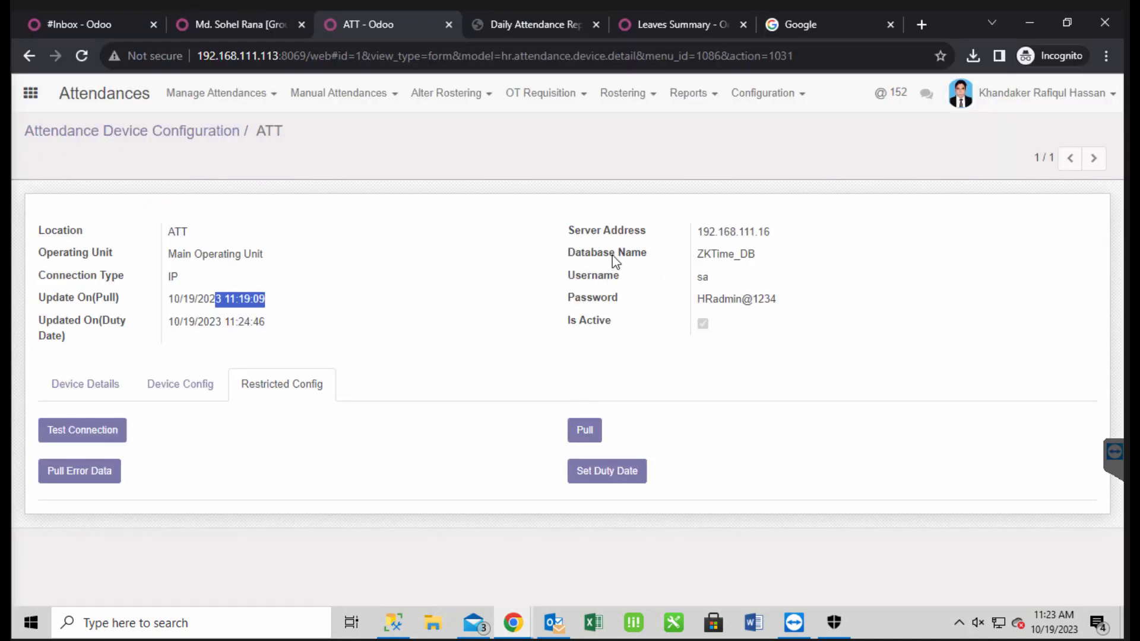
{"action": "left_click_drag", "start_coordinate": [696, 255], "coordinate": [778, 262]}
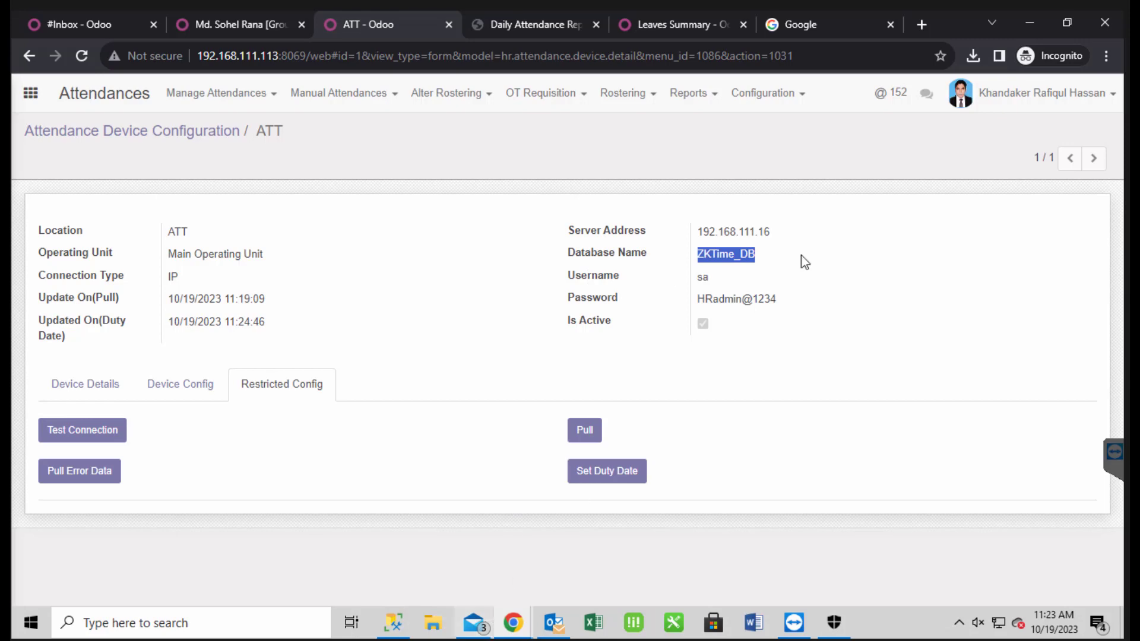
{"action": "left_click", "coordinate": [1031, 26]}
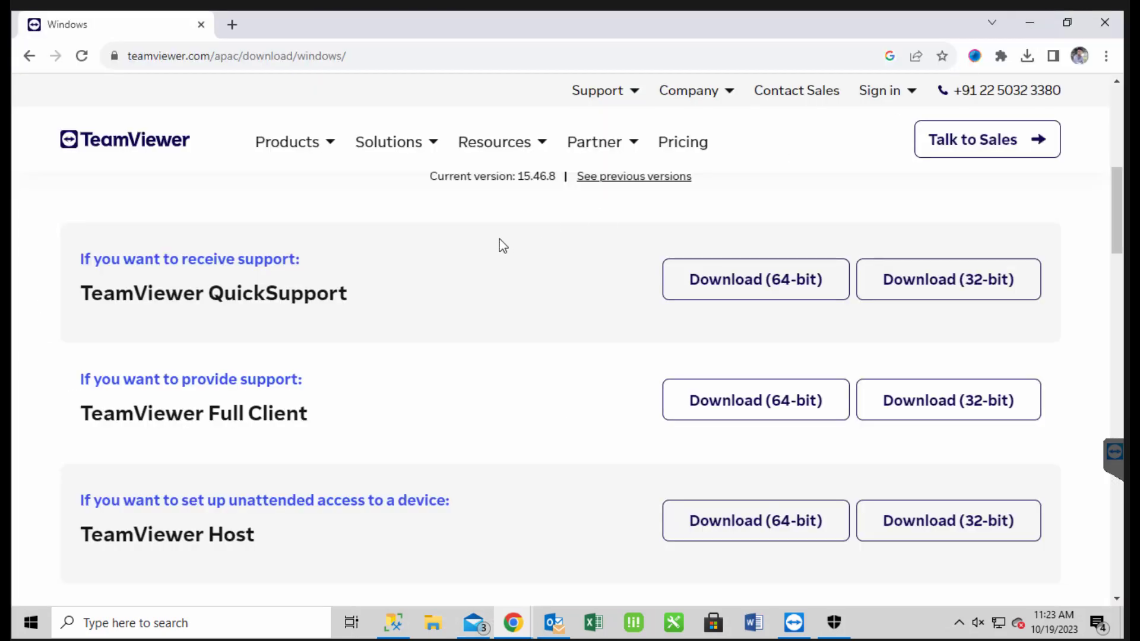
{"action": "left_click", "coordinate": [1032, 26]}
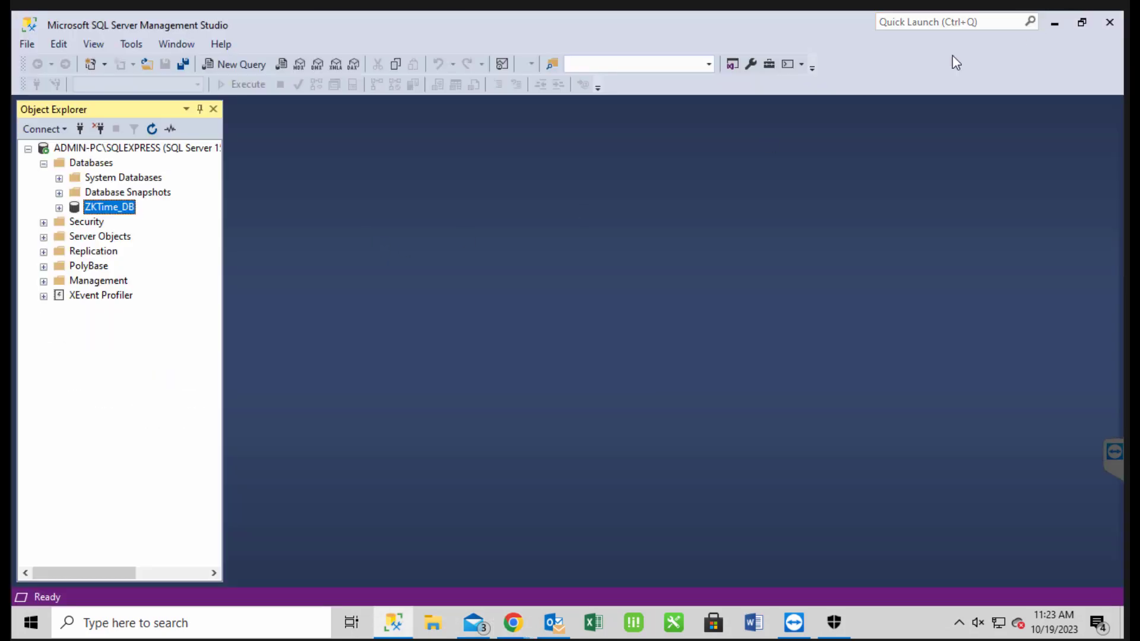
- Launch the ZKTeco attendance program from the desktop, check which database its data link uses, and close the program
{"action": "left_click", "coordinate": [1062, 24]}
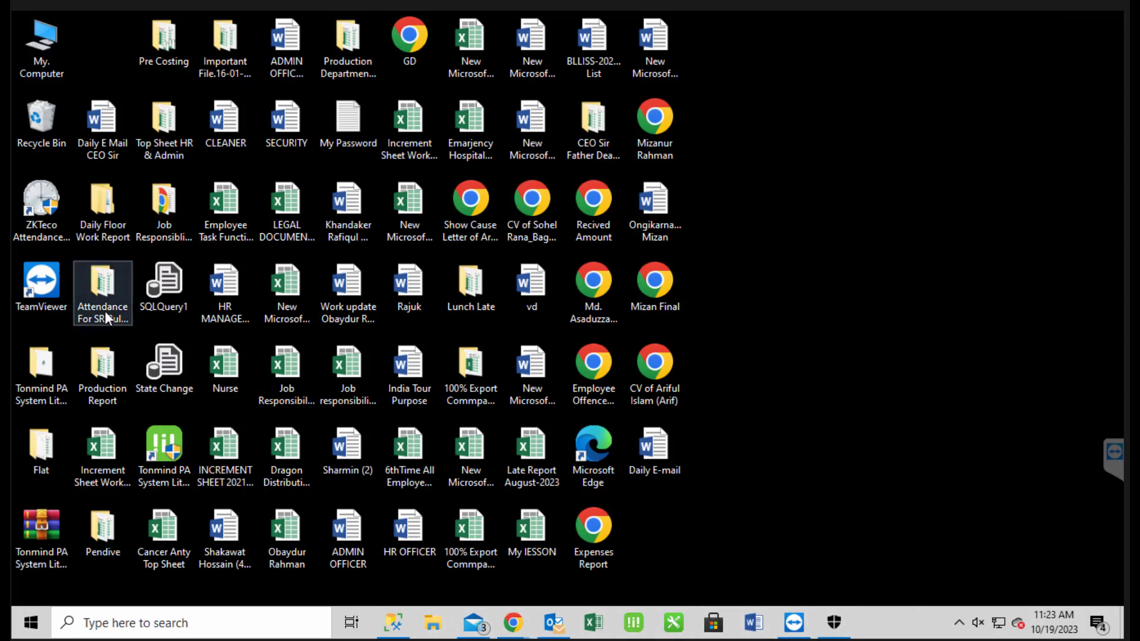
{"action": "left_click", "coordinate": [54, 190]}
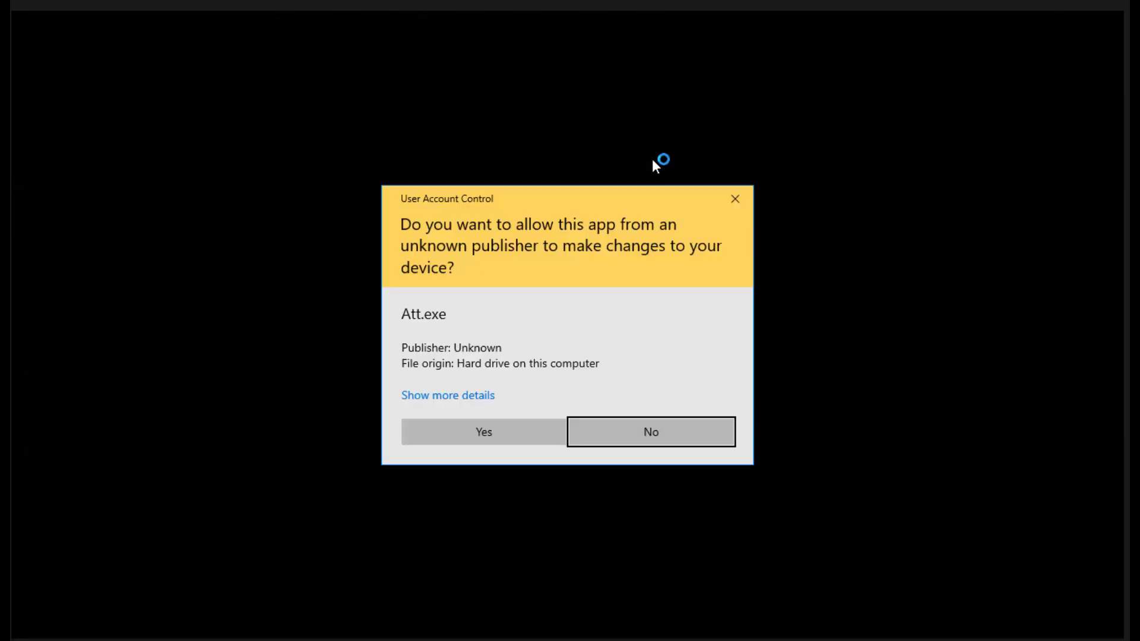
{"action": "left_click", "coordinate": [486, 442]}
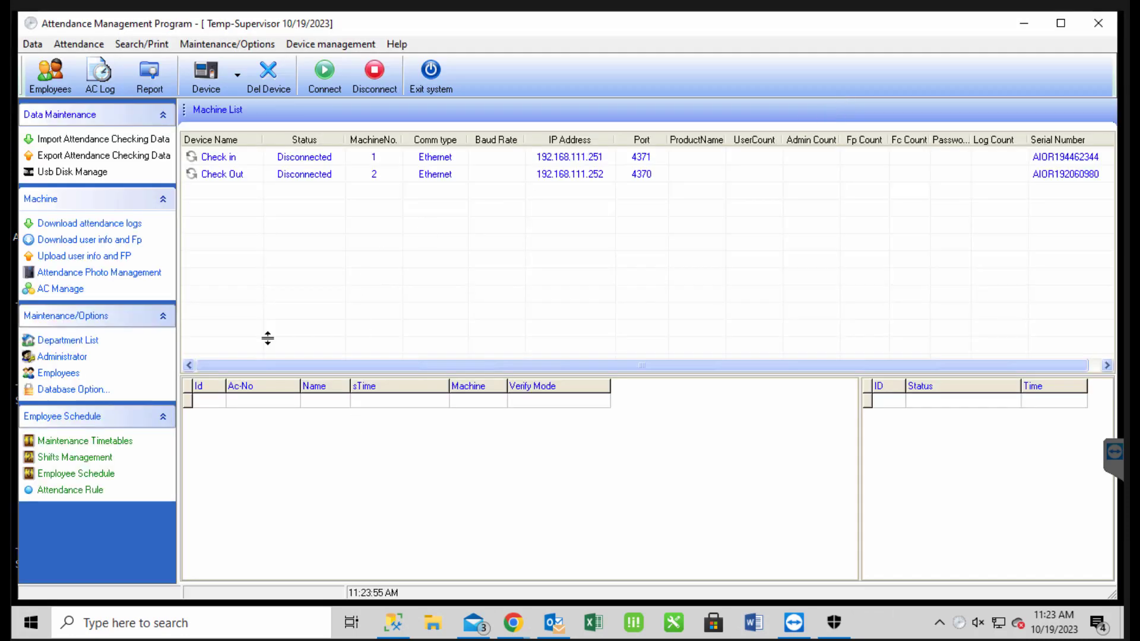
{"action": "left_click", "coordinate": [83, 390]}
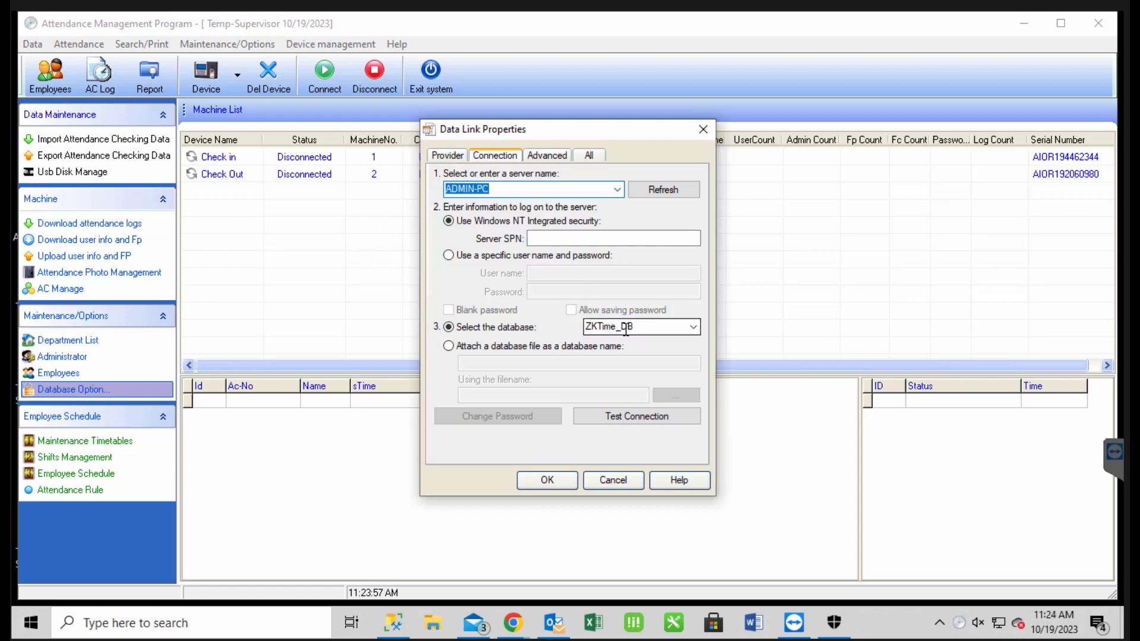
{"action": "left_click", "coordinate": [644, 328]}
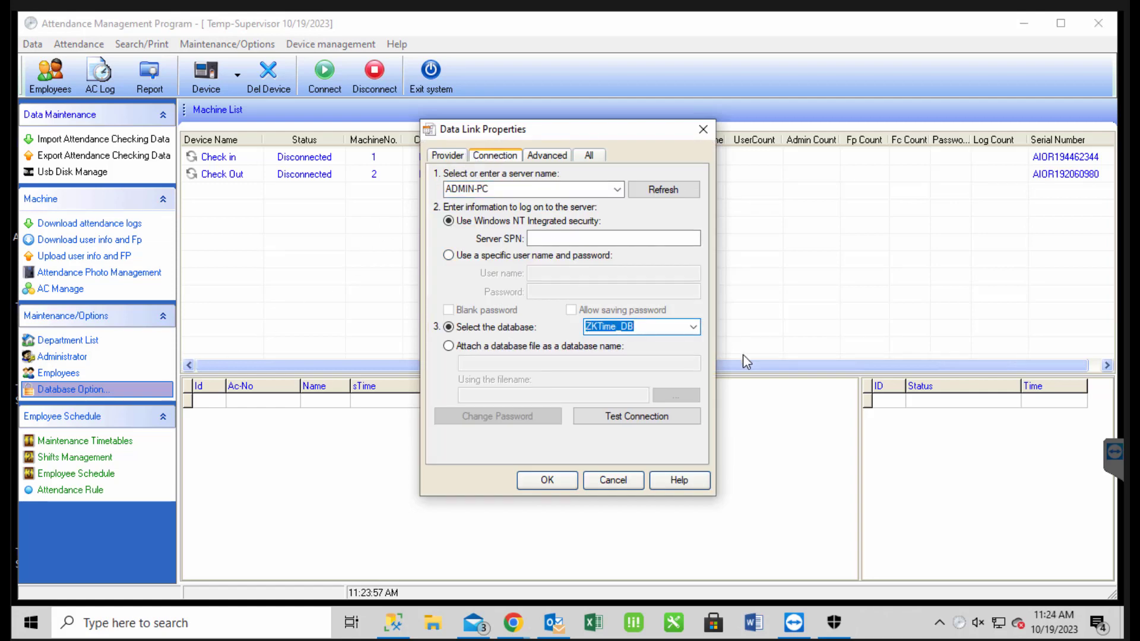
{"action": "left_click", "coordinate": [613, 480]}
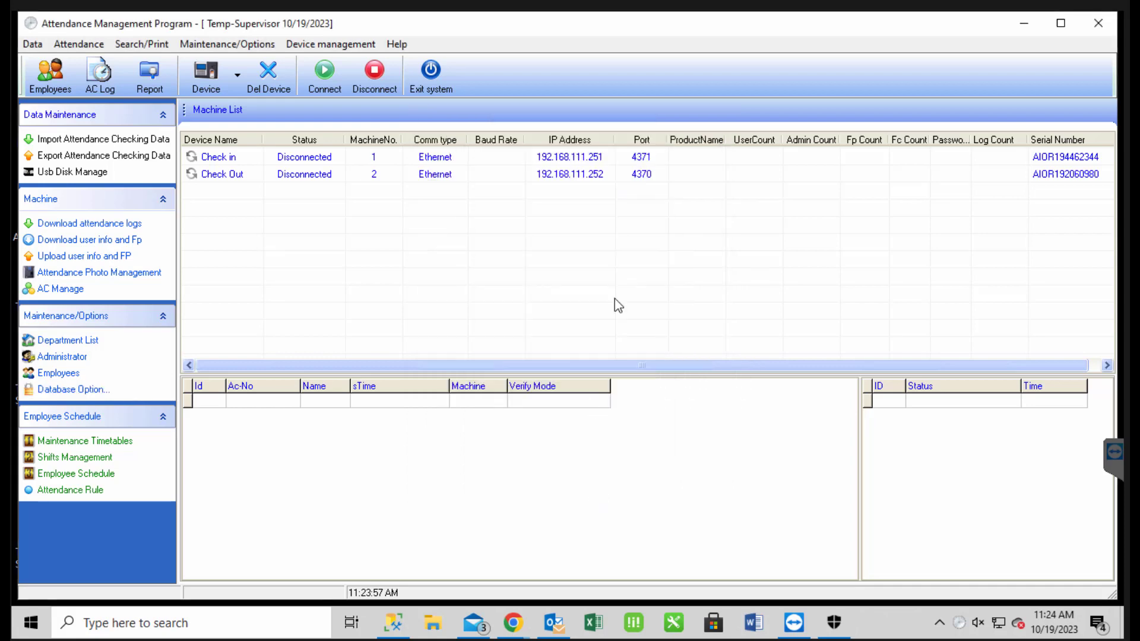
{"action": "left_click", "coordinate": [1098, 23]}
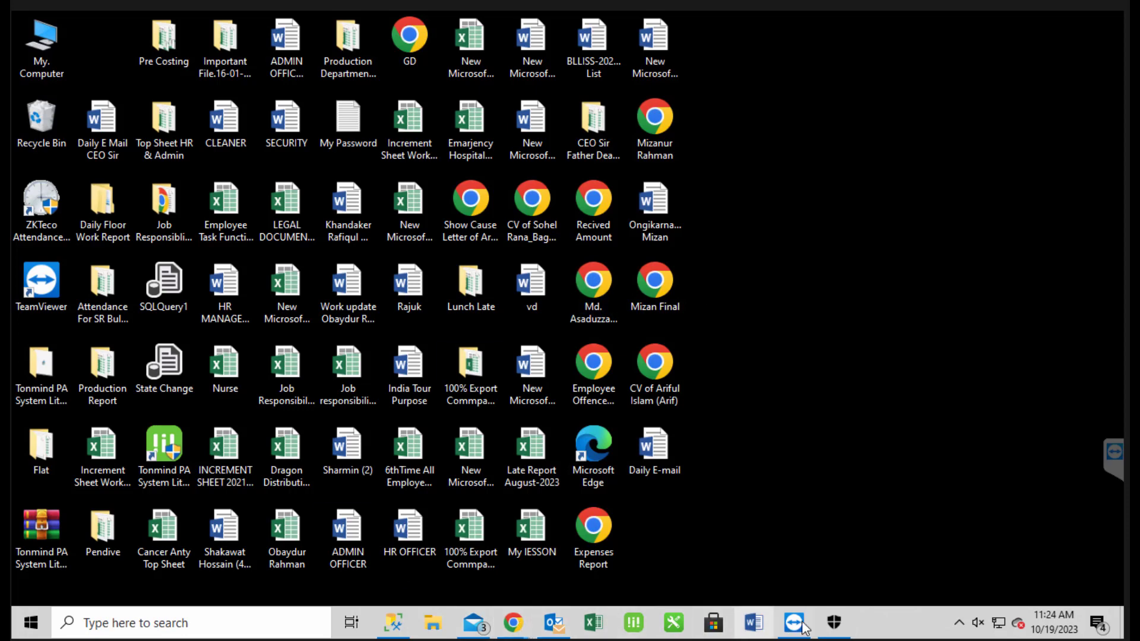
- Return to SQL Server Management Studio and start a backup task for the ZKTime_DB database
{"action": "left_click", "coordinate": [394, 623]}
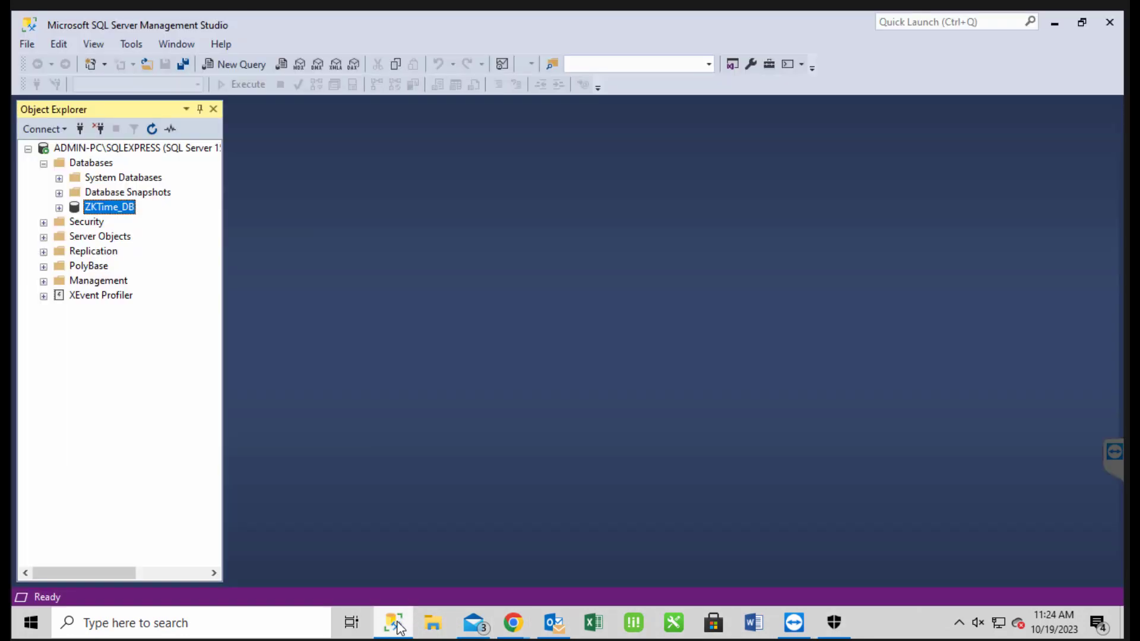
{"action": "right_click", "coordinate": [110, 211]}
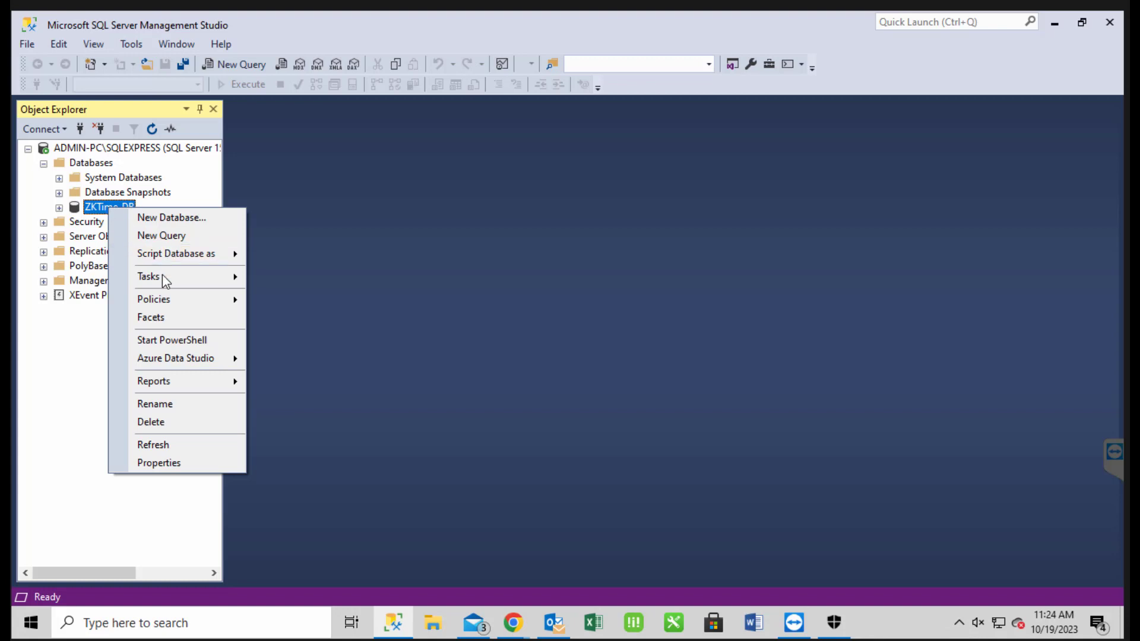
{"action": "mouse_move", "coordinate": [162, 277]}
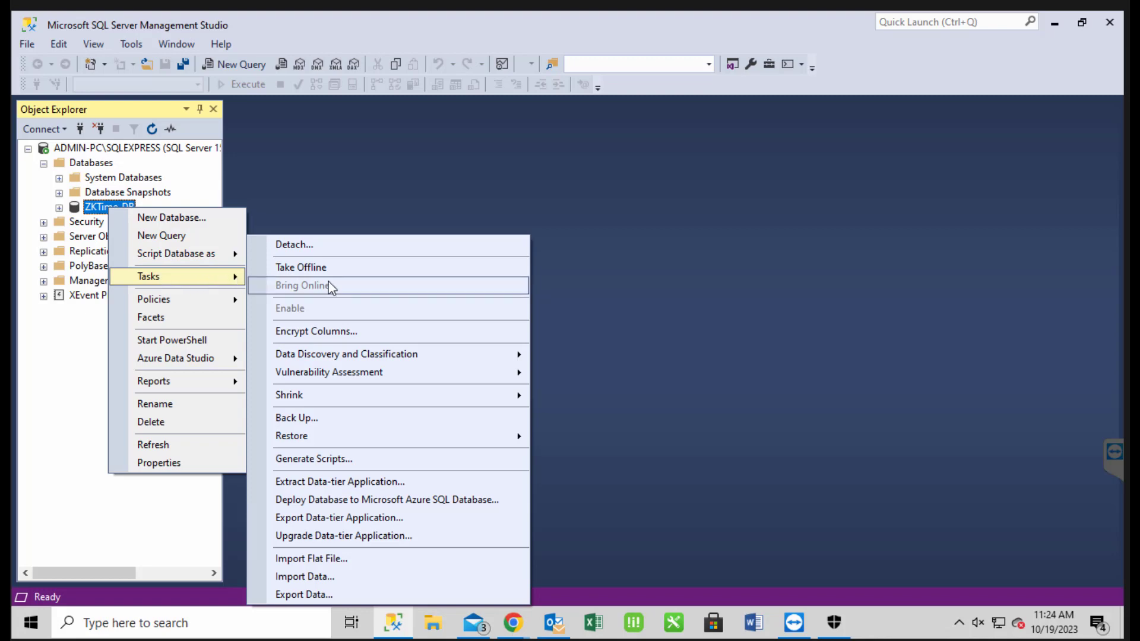
{"action": "left_click", "coordinate": [341, 418]}
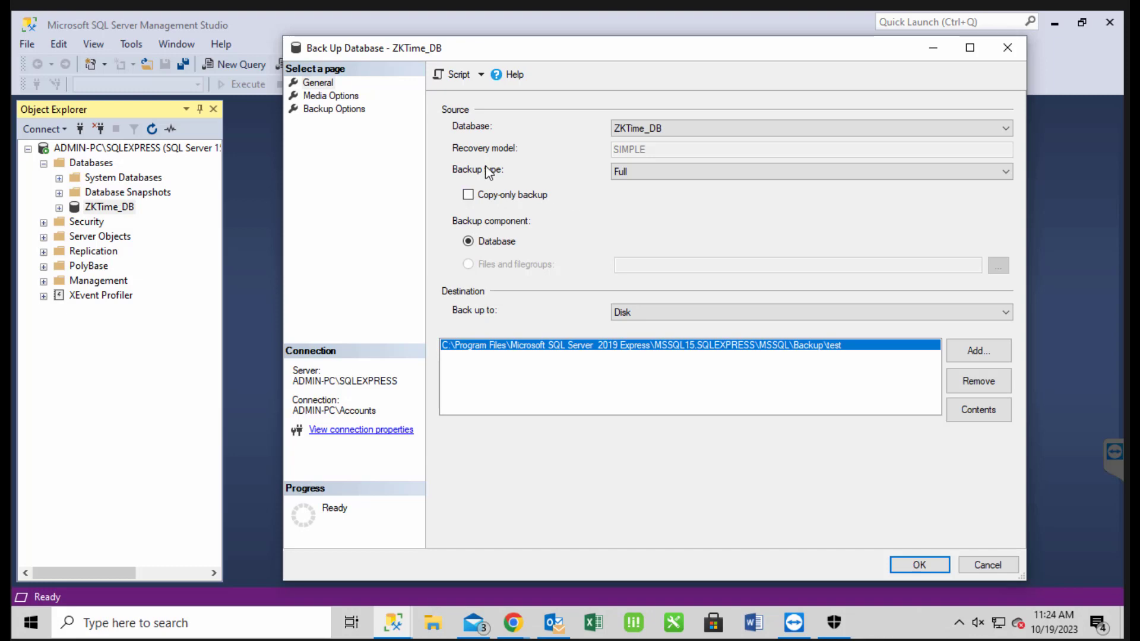
- Check the backup type choices, try URL as the backup destination, and set the destination back to Disk
{"action": "left_click", "coordinate": [666, 174]}
{"action": "left_click", "coordinate": [665, 172]}
{"action": "left_click", "coordinate": [824, 312]}
{"action": "left_click", "coordinate": [826, 313]}
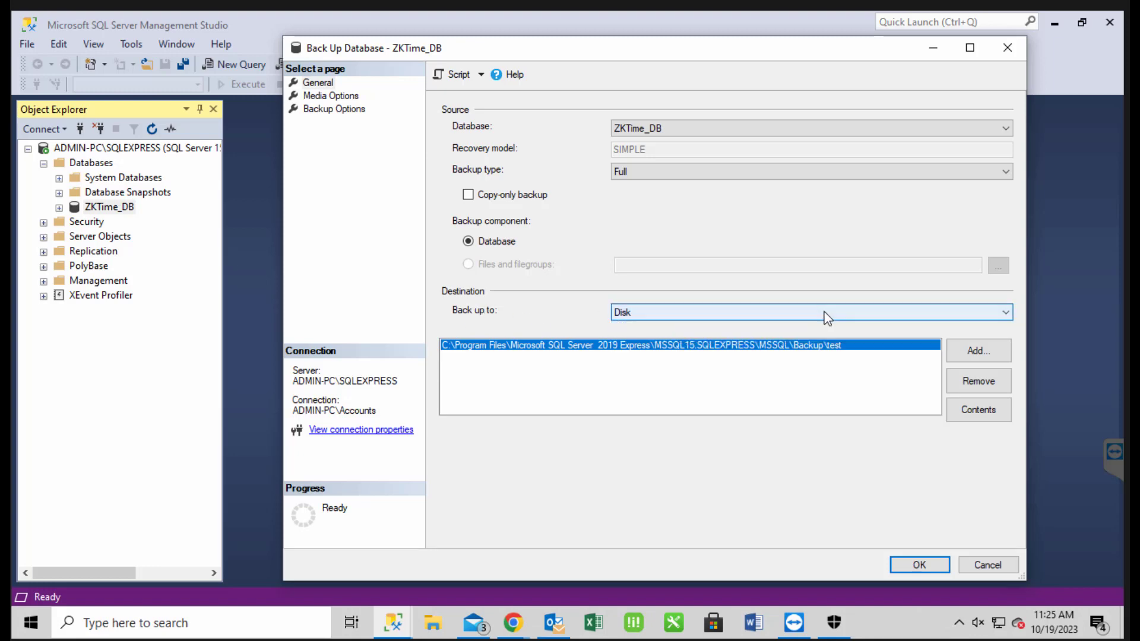
{"action": "left_click", "coordinate": [825, 314]}
{"action": "left_click", "coordinate": [795, 337]}
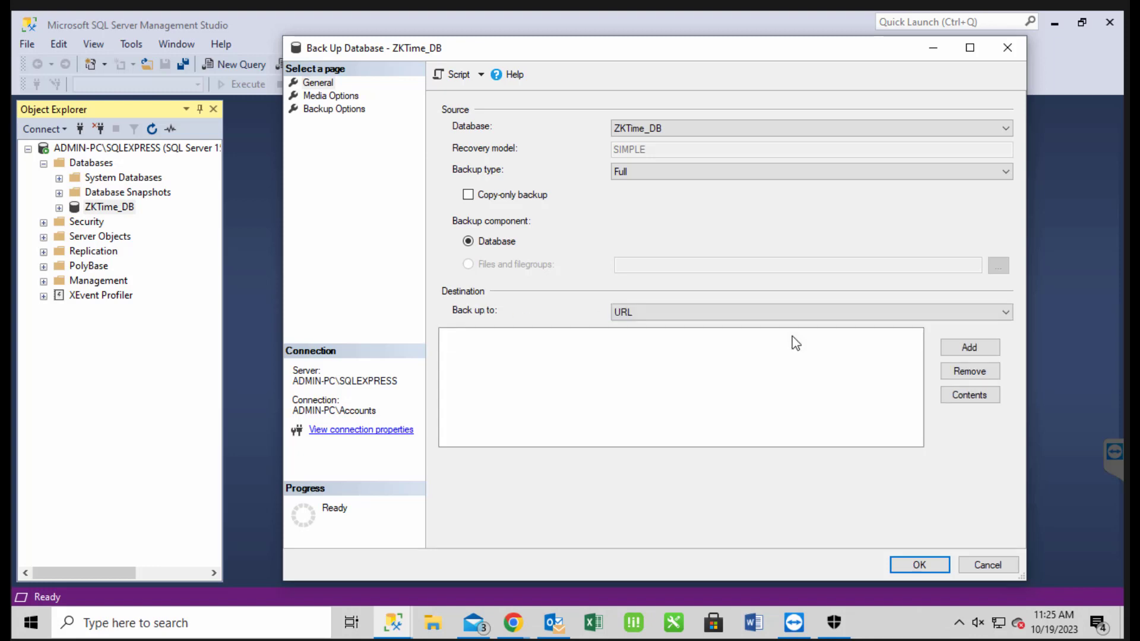
{"action": "left_click", "coordinate": [812, 312]}
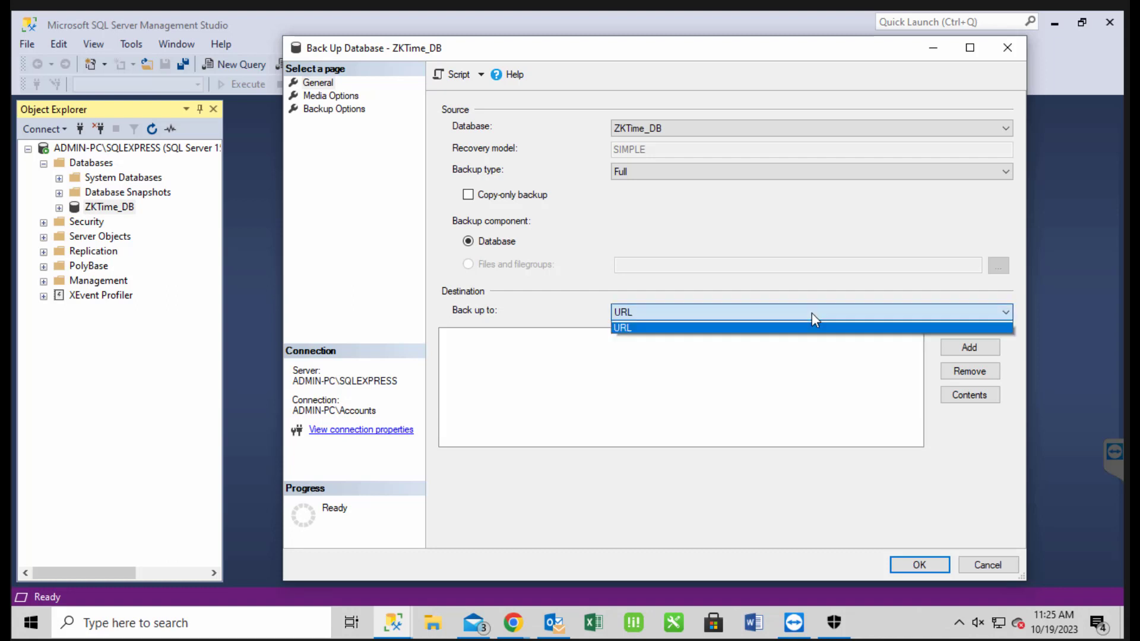
{"action": "left_click", "coordinate": [775, 326]}
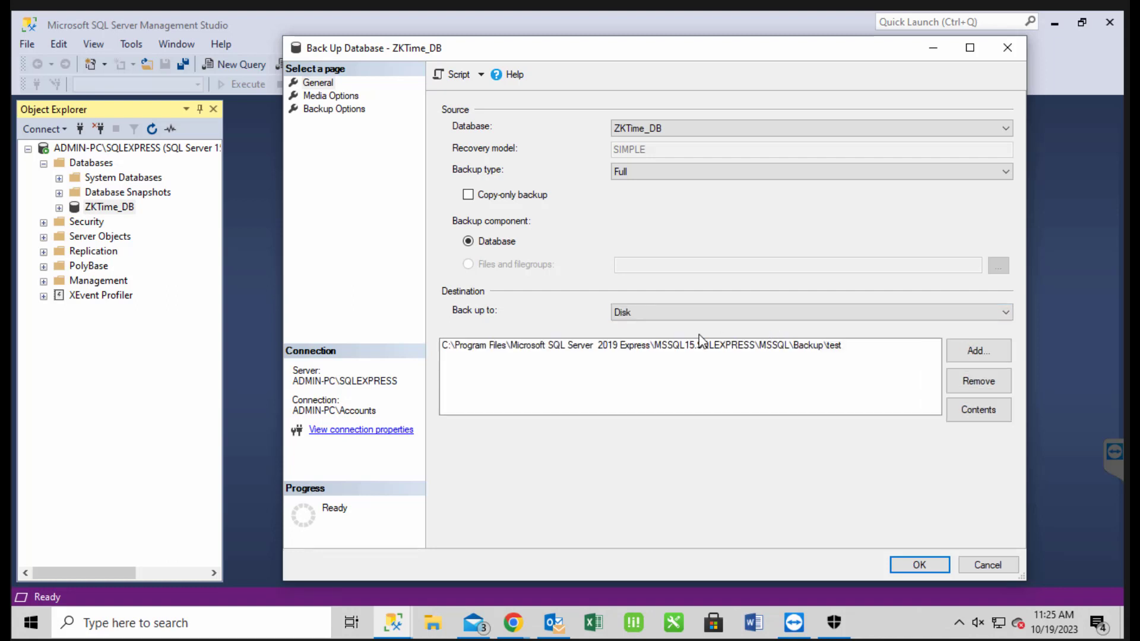
- Add a disk backup destination file named 19_10_2023_ZK in the SQLEXPRESS instance's MSSQL Backup folder
{"action": "left_click", "coordinate": [1003, 349]}
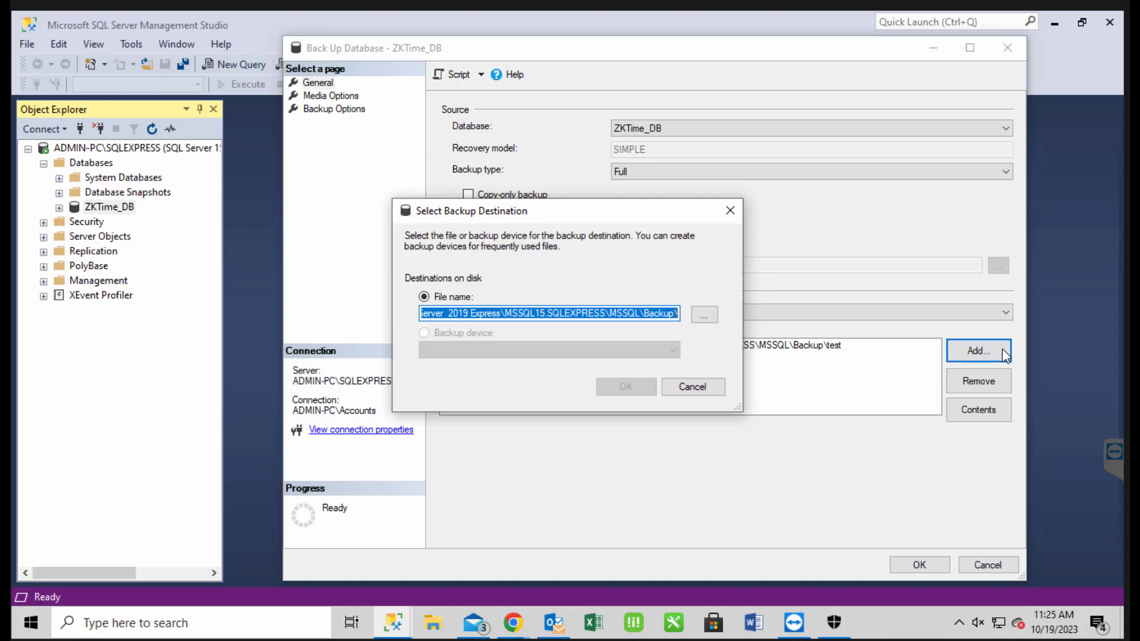
{"action": "left_click", "coordinate": [698, 314]}
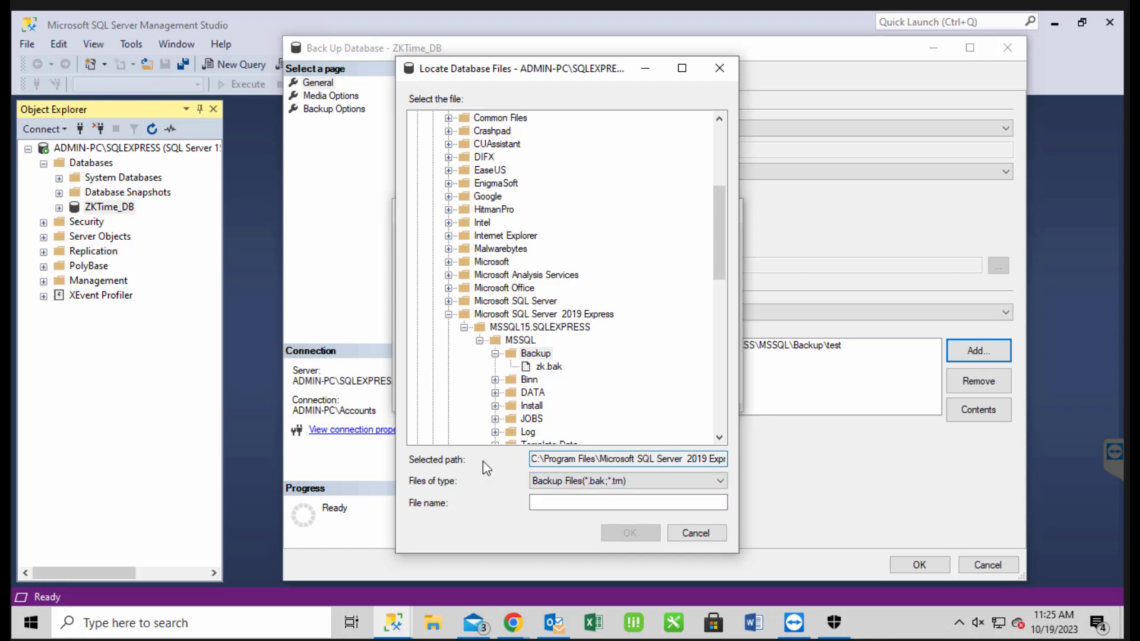
{"action": "left_click", "coordinate": [536, 356]}
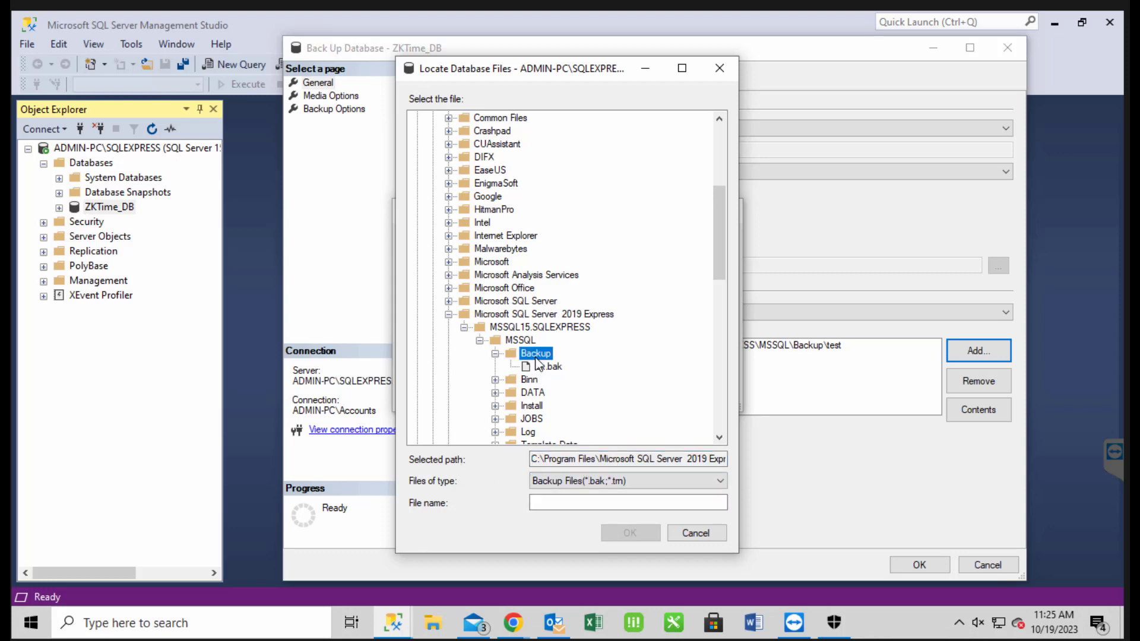
{"action": "left_click", "coordinate": [587, 505]}
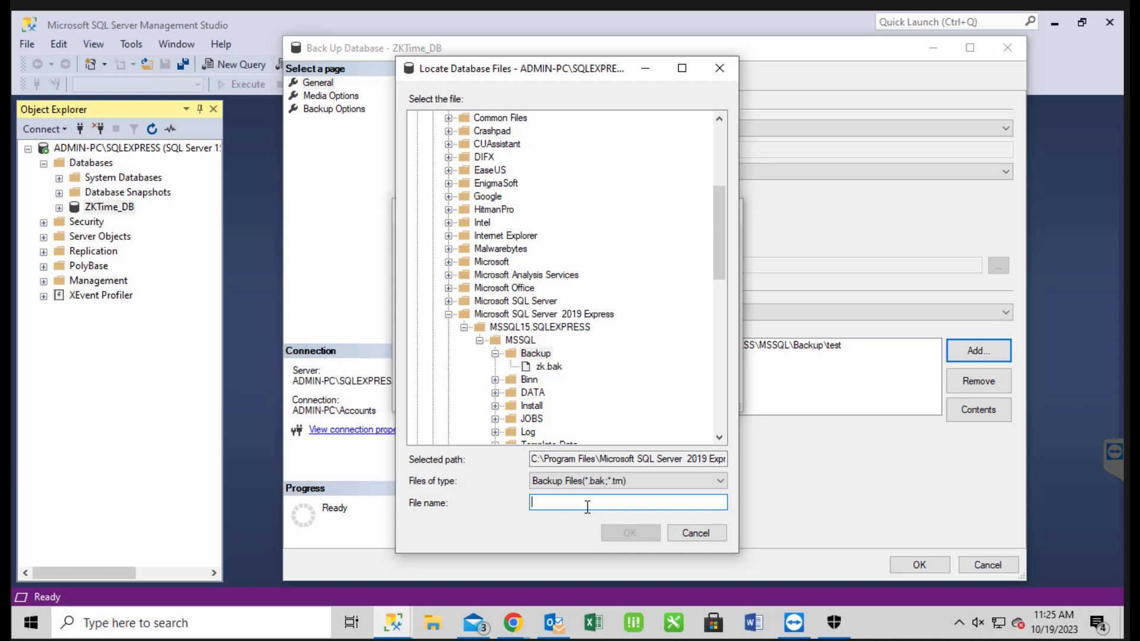
{"action": "type", "text": "19"}
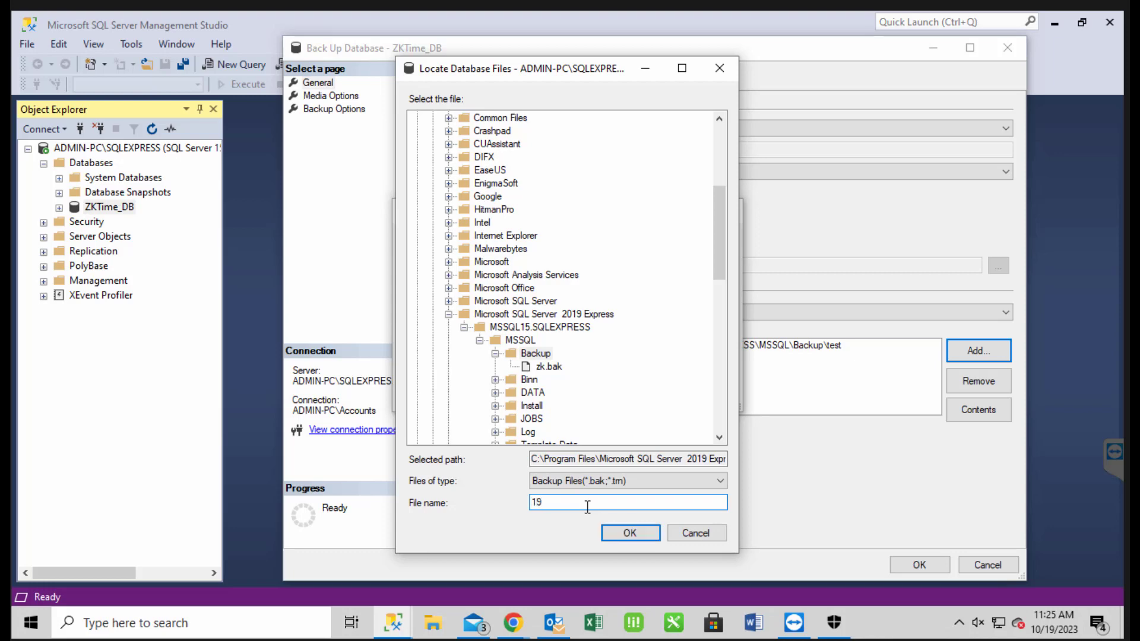
{"action": "type", "text": "_10_2023"}
{"action": "key", "text": "BackSpace"}
{"action": "key", "text": "BackSpace"}
{"action": "type", "text": "_ZK"}
{"action": "left_click", "coordinate": [652, 537]}
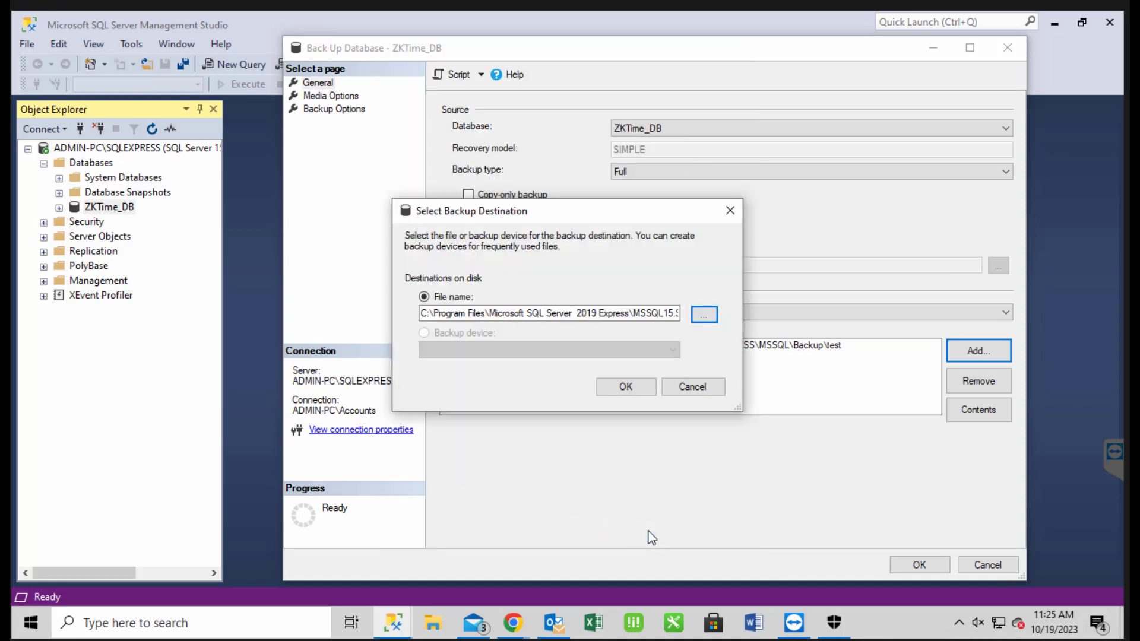
{"action": "left_click", "coordinate": [626, 388]}
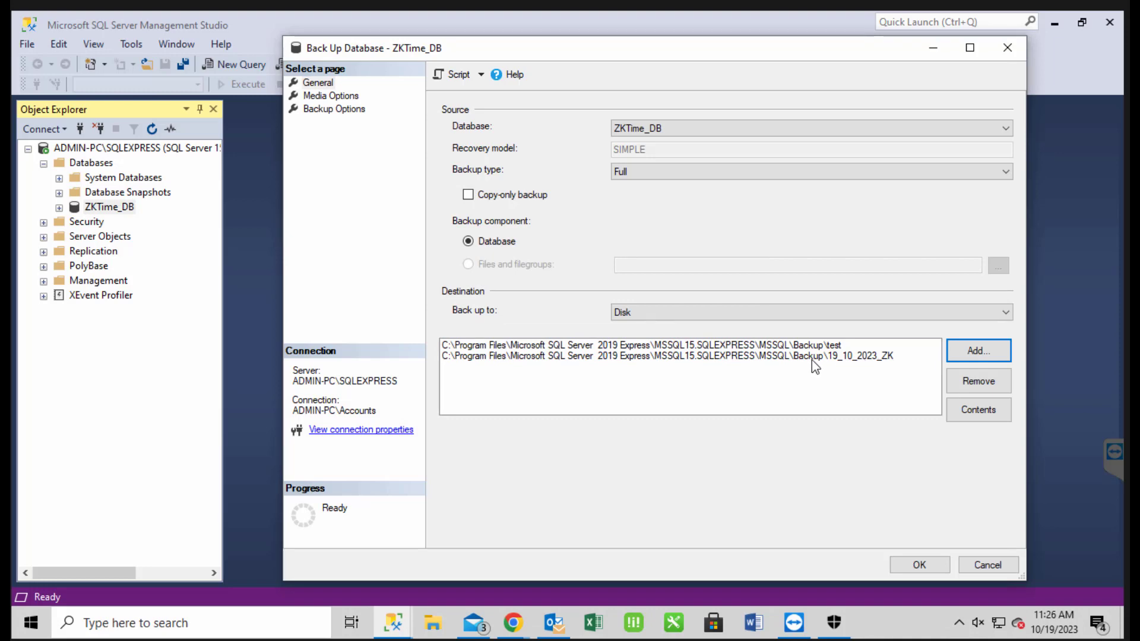
- Remove the test file from the backup destinations and run the full ZKTime_DB backup to 19_10_2023_ZK
{"action": "left_click", "coordinate": [732, 363]}
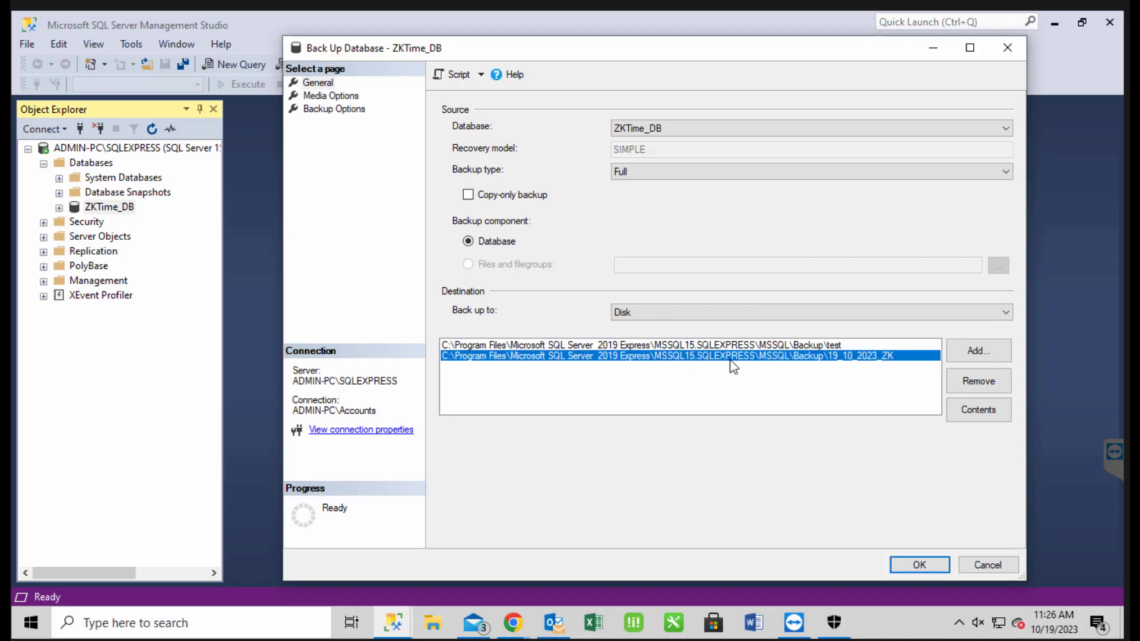
{"action": "left_click", "coordinate": [743, 345]}
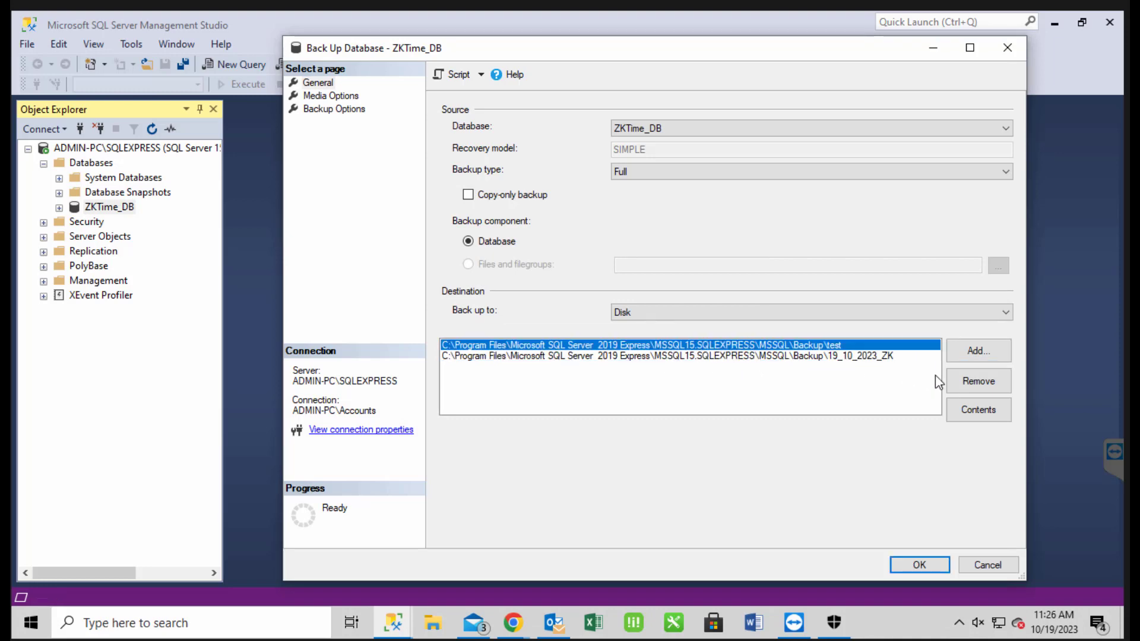
{"action": "left_click", "coordinate": [980, 383]}
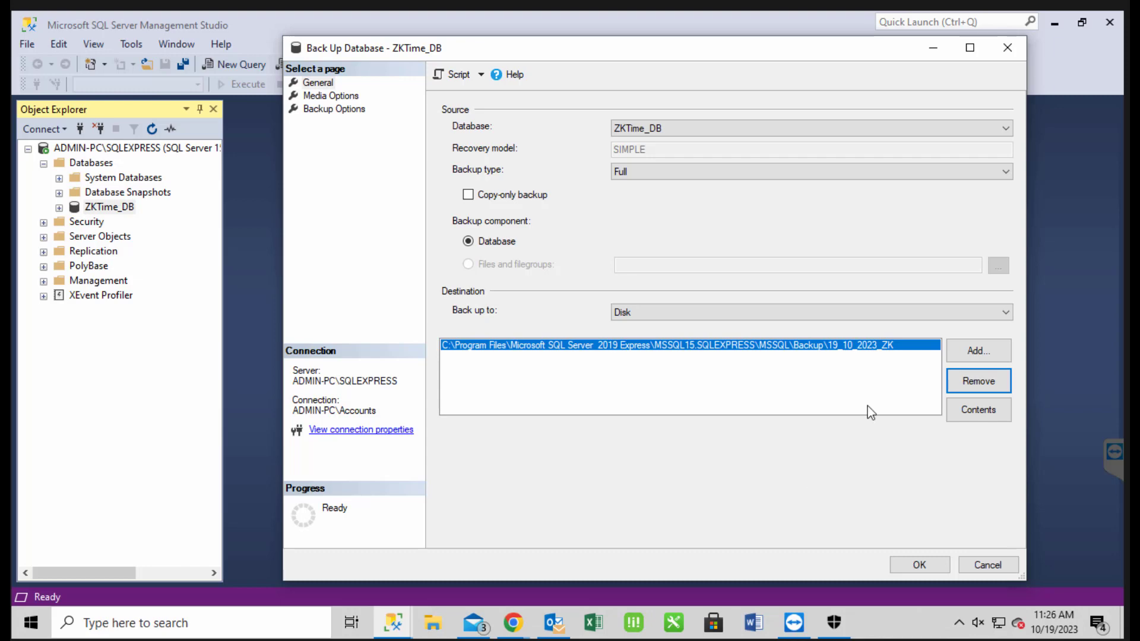
{"action": "left_click", "coordinate": [922, 570]}
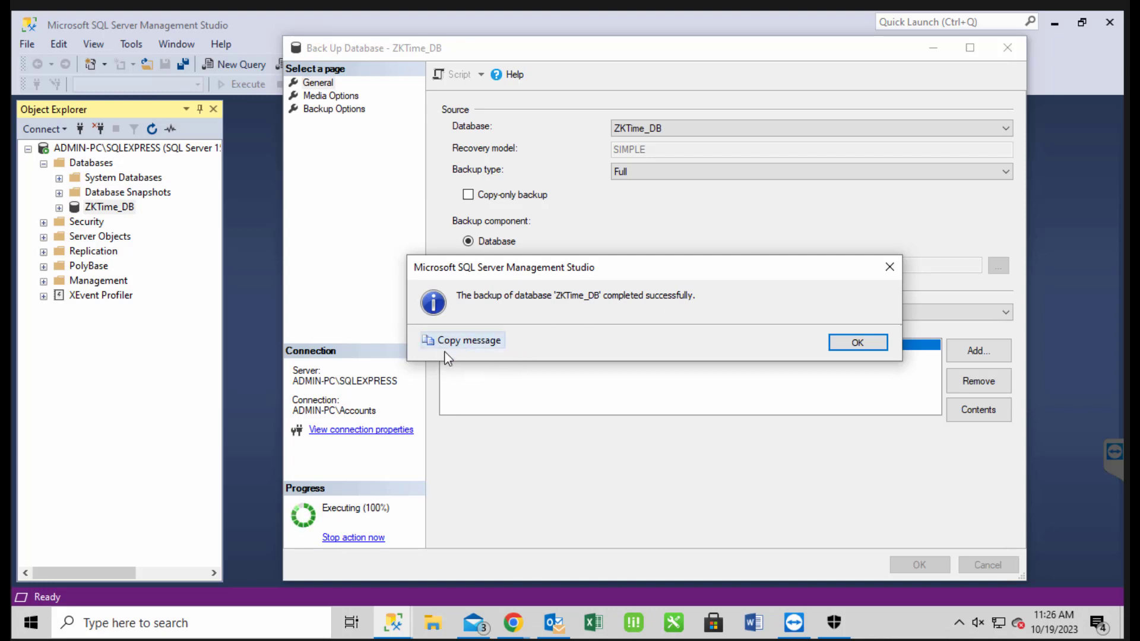
{"action": "left_click", "coordinate": [861, 347]}
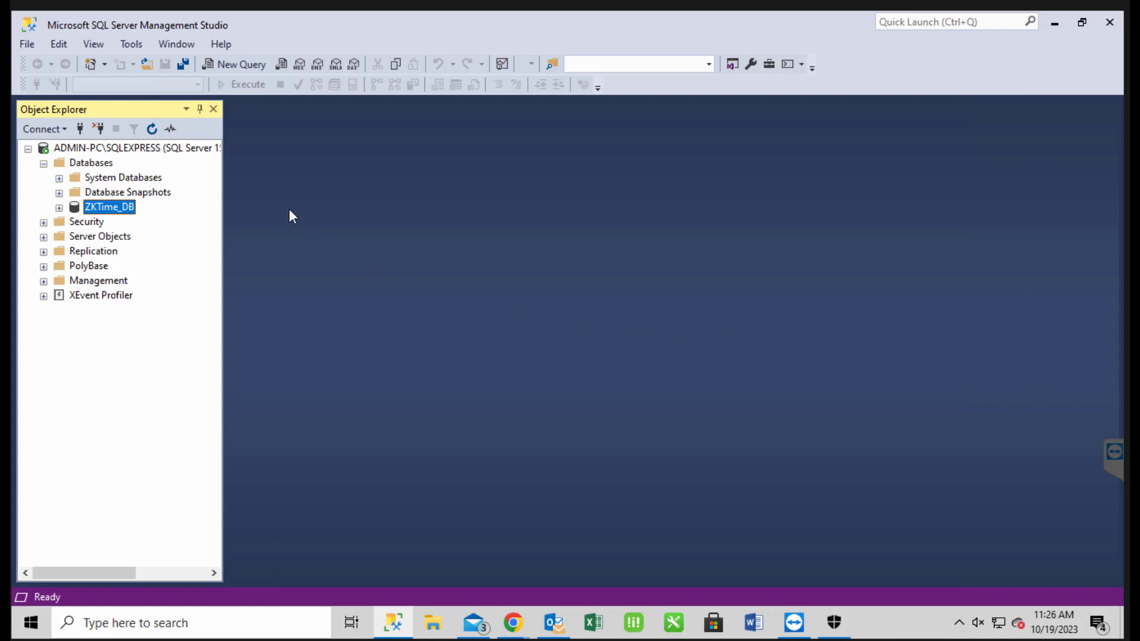
- Open another backup task for ZKTime_DB, copy the default Backup folder path from its destination file name, and cancel the task
{"action": "right_click", "coordinate": [128, 207]}
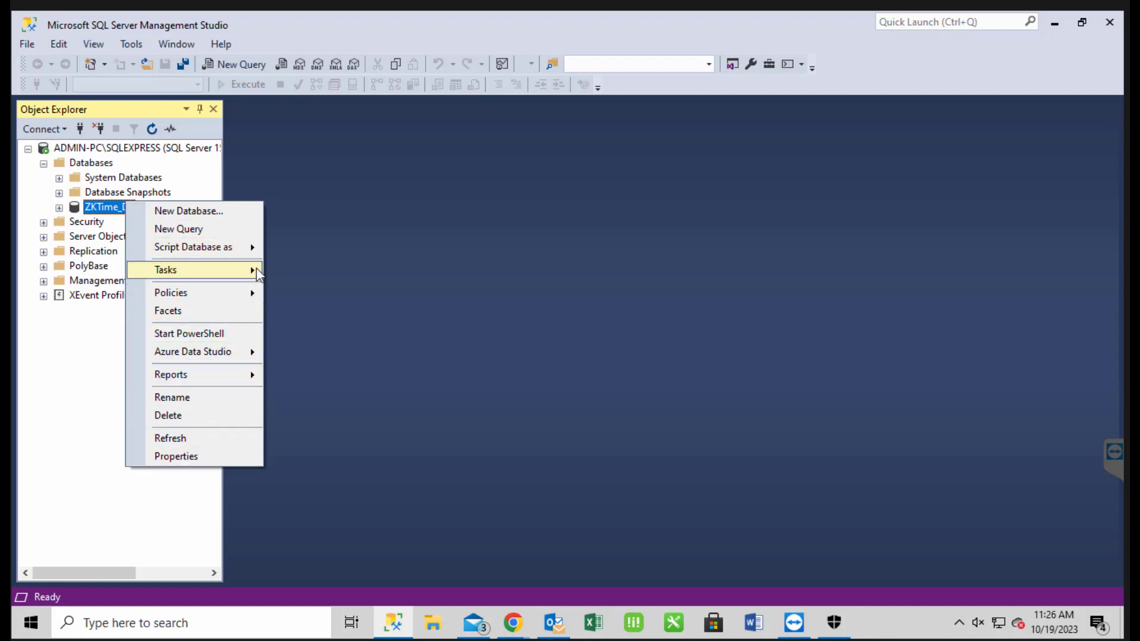
{"action": "mouse_move", "coordinate": [249, 270]}
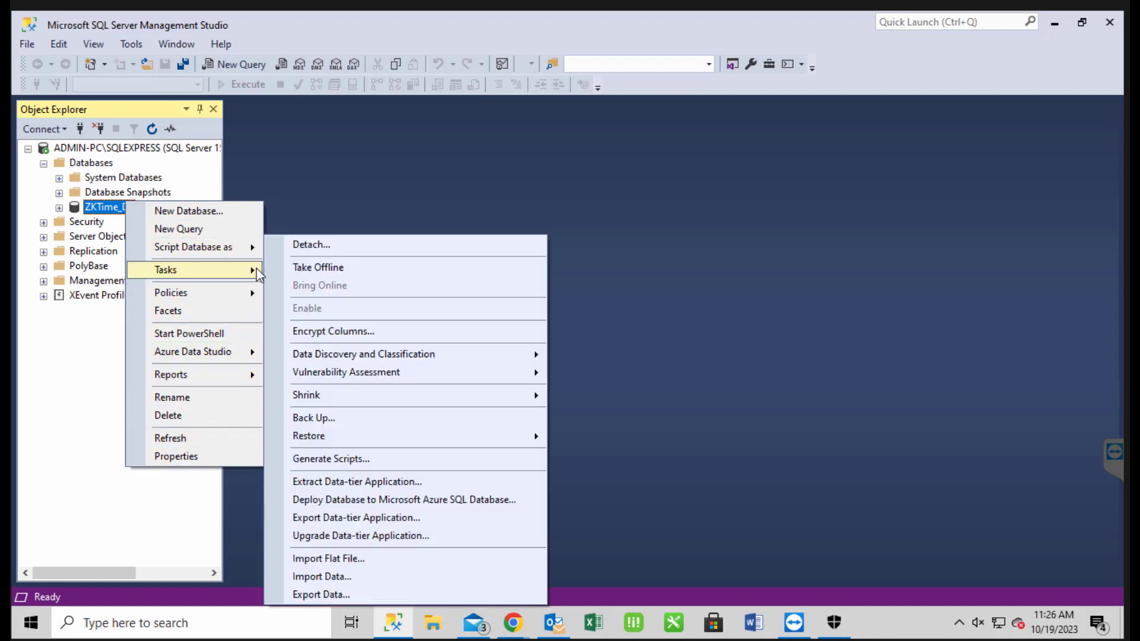
{"action": "left_click", "coordinate": [466, 421]}
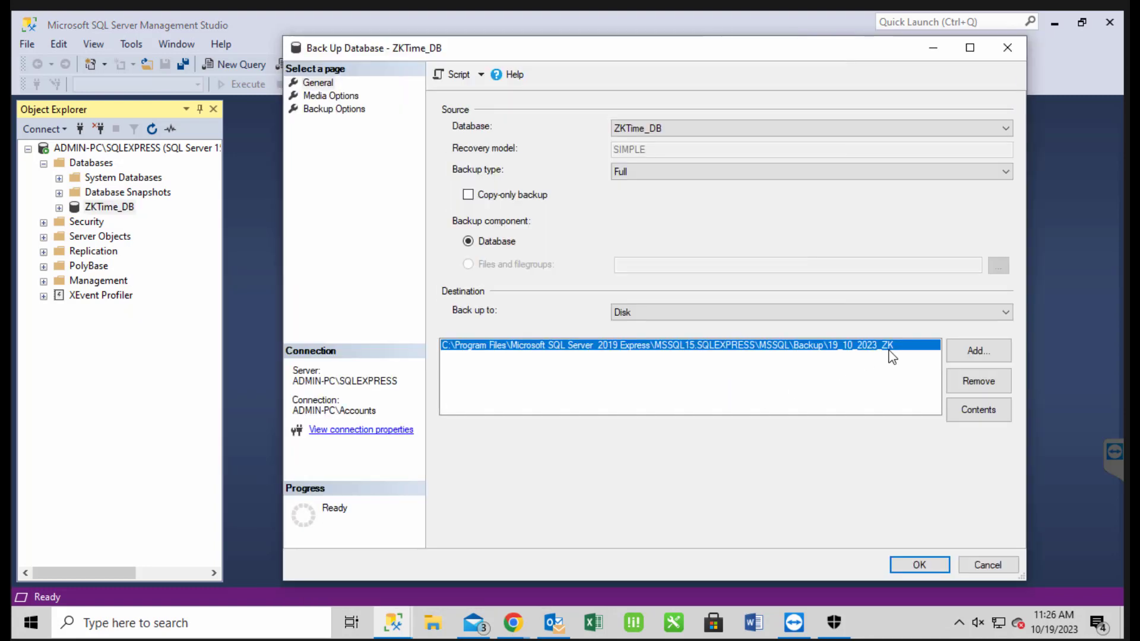
{"action": "left_click", "coordinate": [985, 352]}
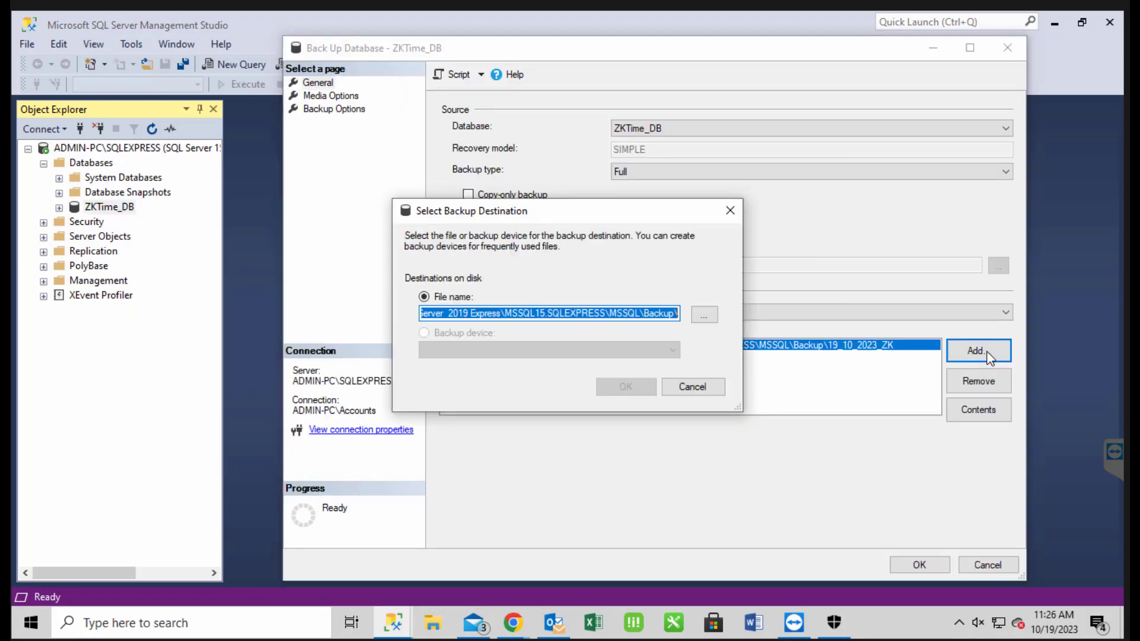
{"action": "right_click", "coordinate": [653, 310]}
{"action": "left_click", "coordinate": [683, 361]}
{"action": "left_click", "coordinate": [690, 387]}
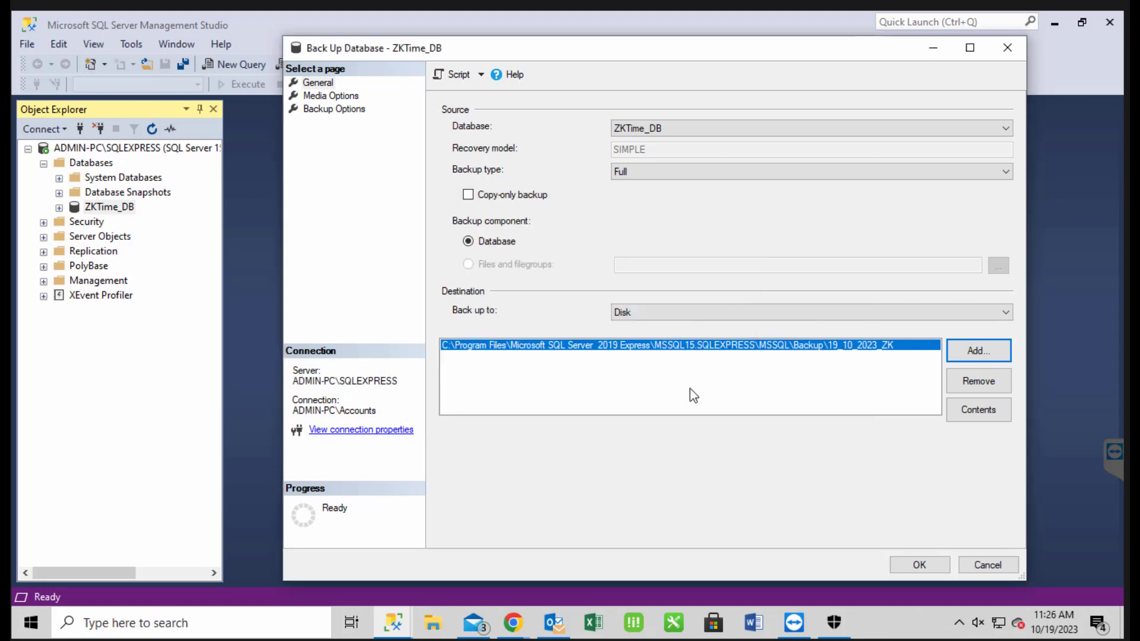
{"action": "left_click", "coordinate": [988, 564]}
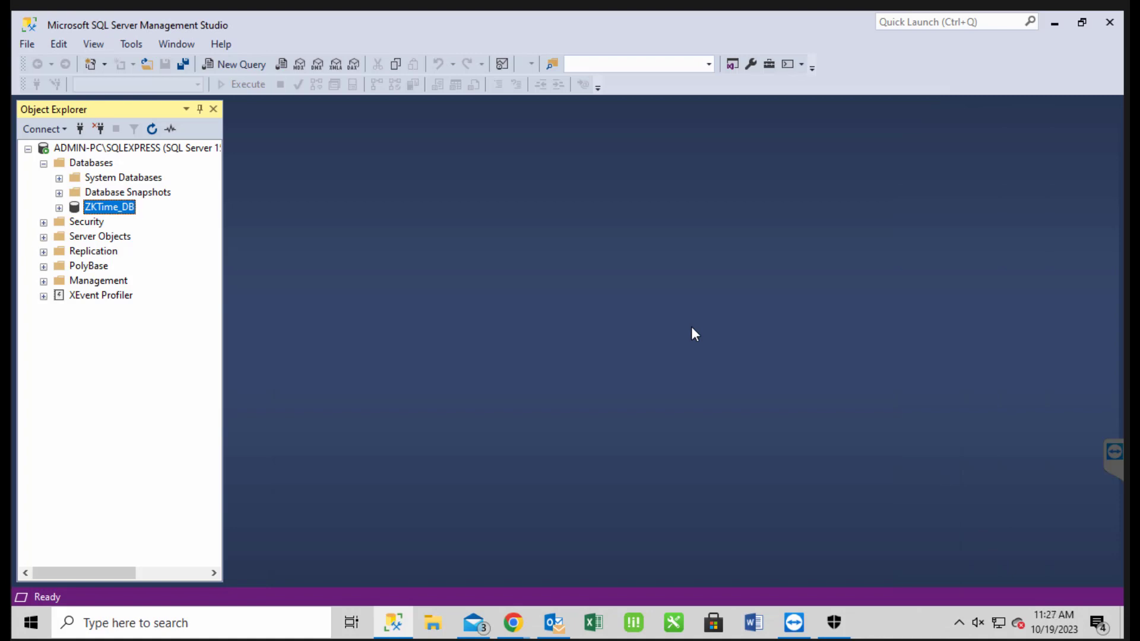
- Minimize SQL Server Management Studio and open the copied MSSQL Backup folder path in File Explorer
{"action": "left_click", "coordinate": [1054, 24]}
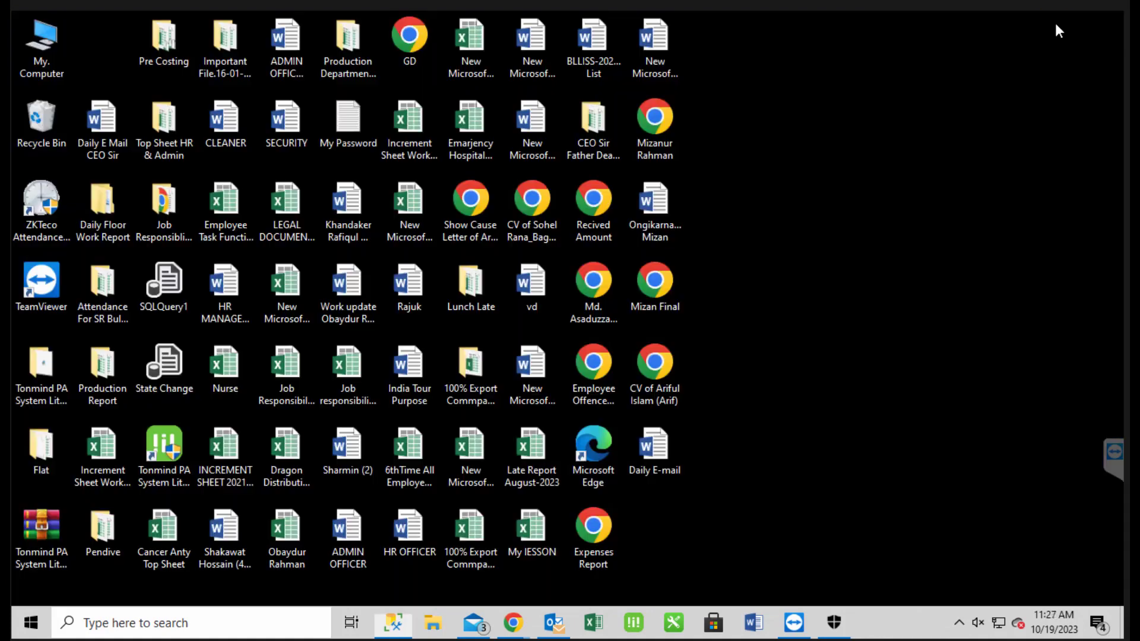
{"action": "double_click", "coordinate": [36, 42]}
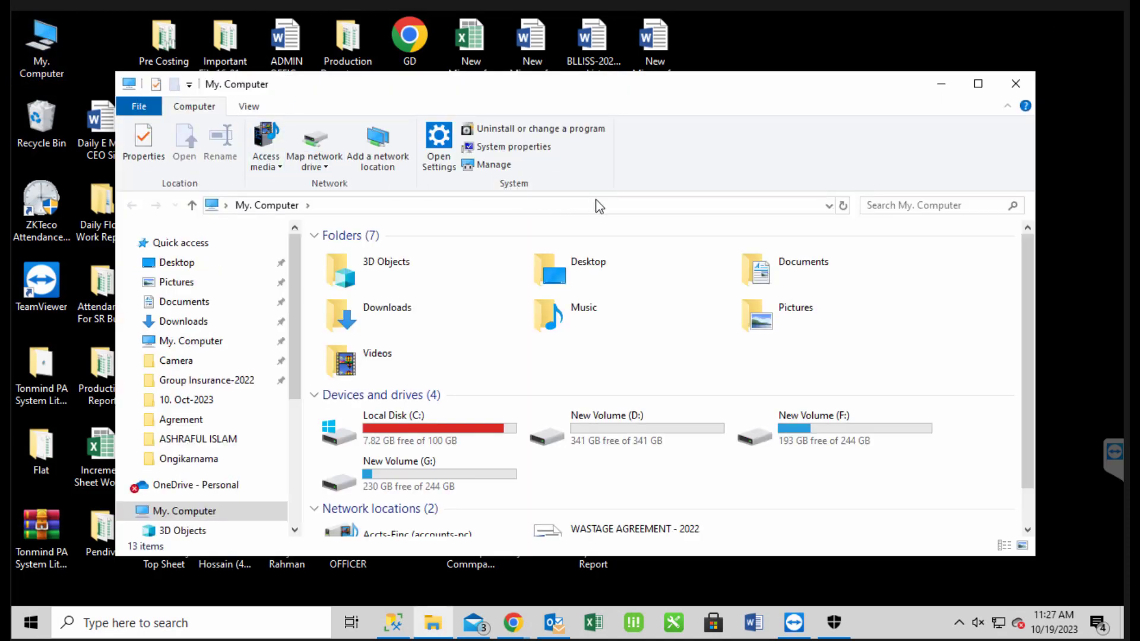
{"action": "left_click", "coordinate": [598, 211]}
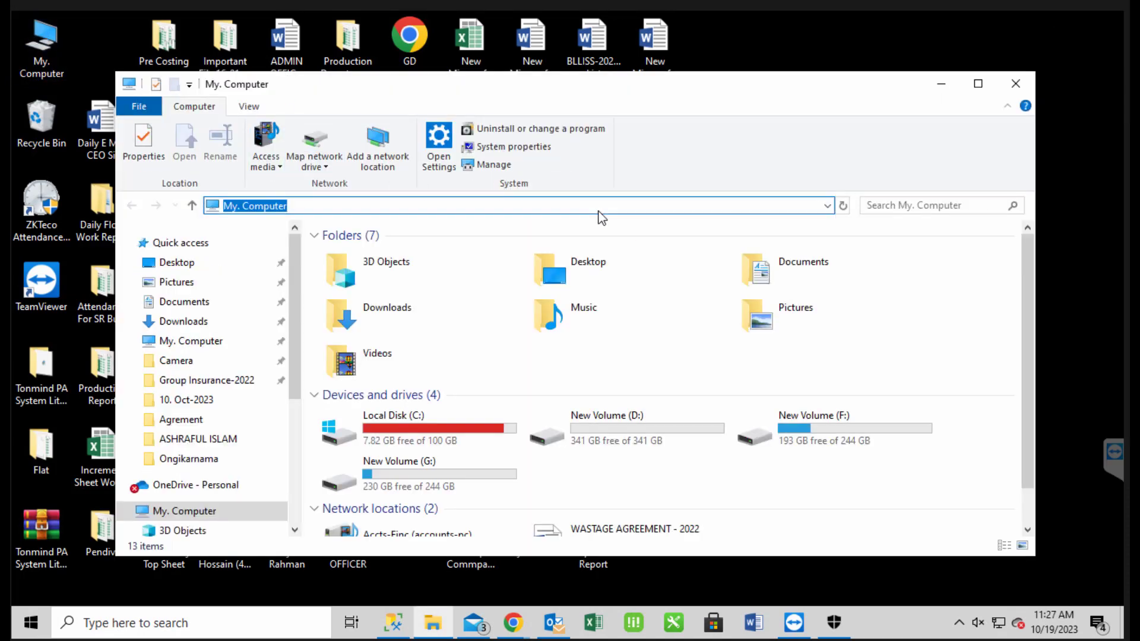
{"action": "key", "text": "ctrl+v"}
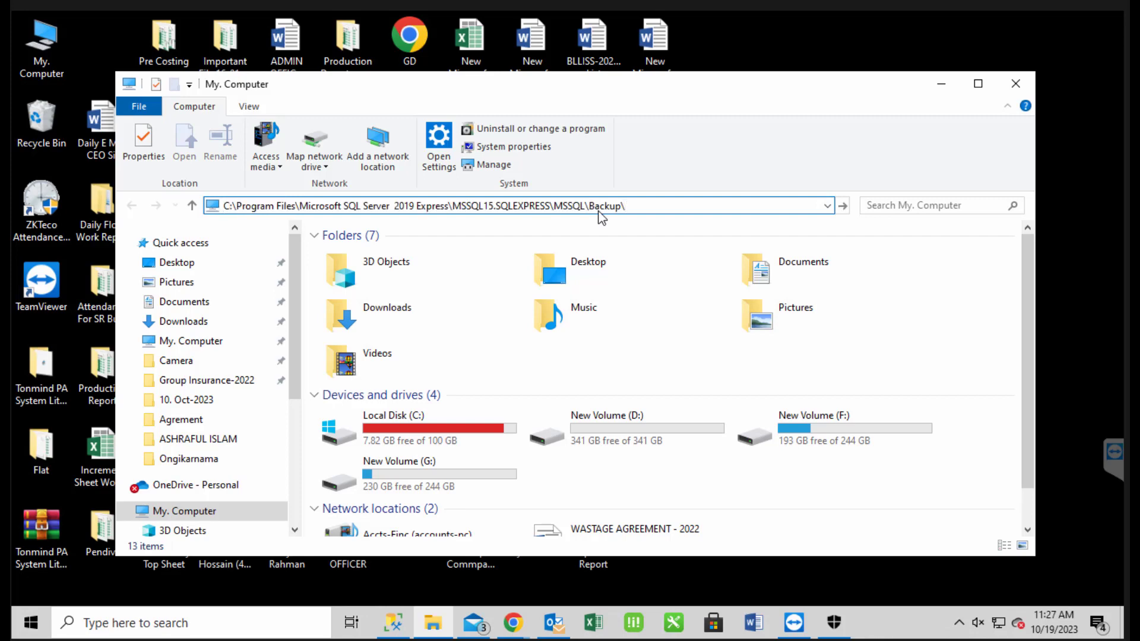
{"action": "key", "text": "Return"}
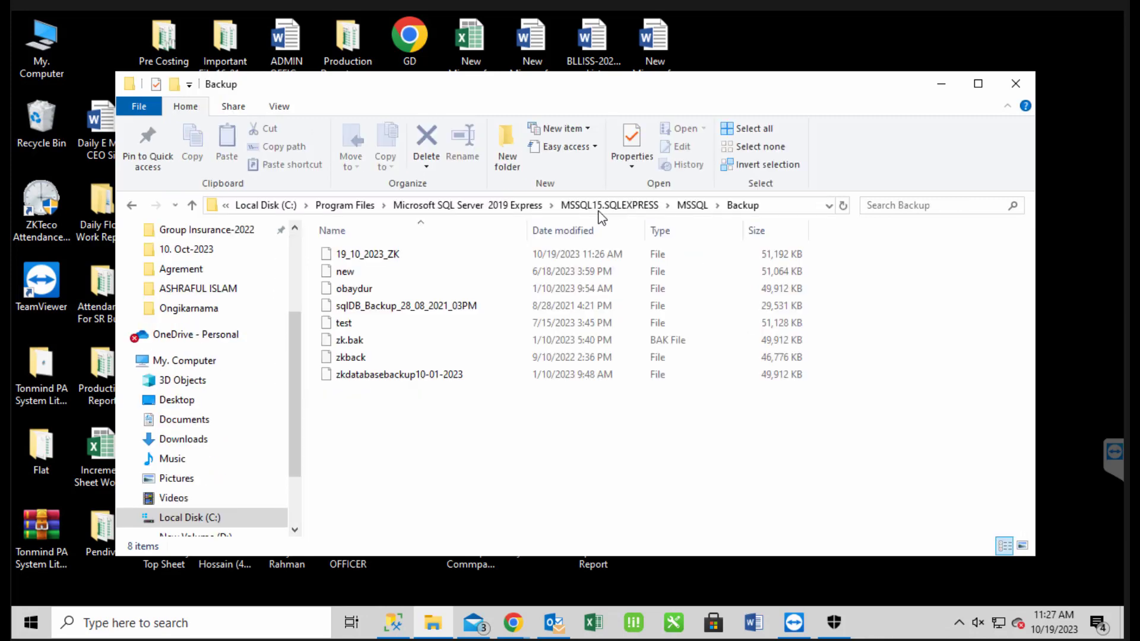
{"action": "left_click_drag", "start_coordinate": [402, 415], "coordinate": [406, 258]}
{"action": "left_click", "coordinate": [429, 440]}
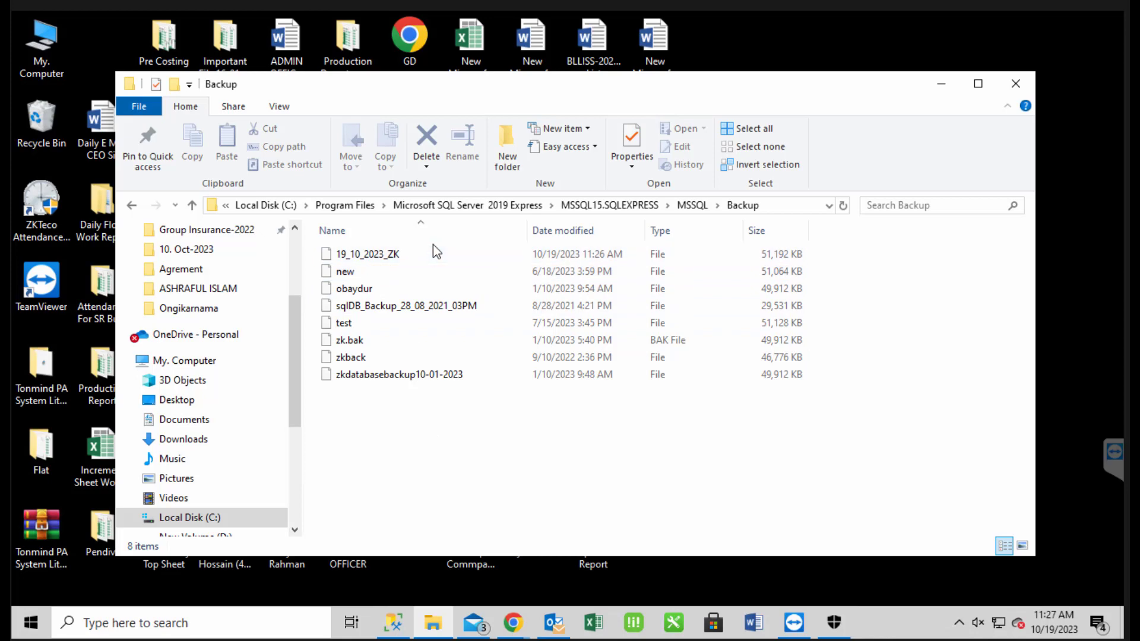
- Copy the file name of the 19_10_2023_ZK backup without renaming the file
{"action": "left_click", "coordinate": [374, 256]}
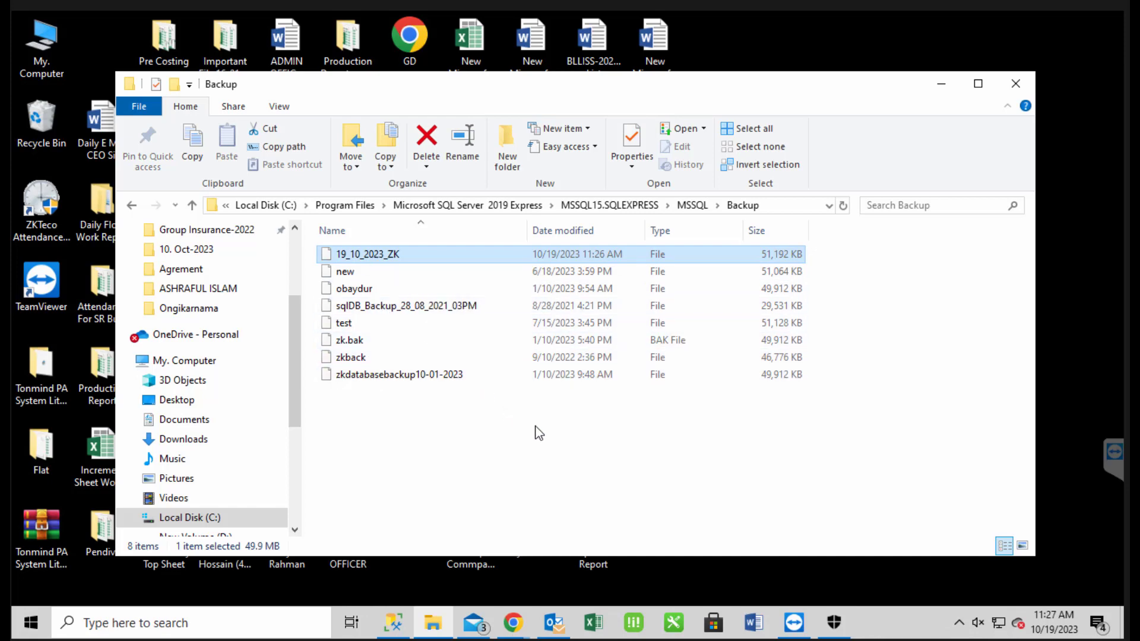
{"action": "key", "text": "alt"}
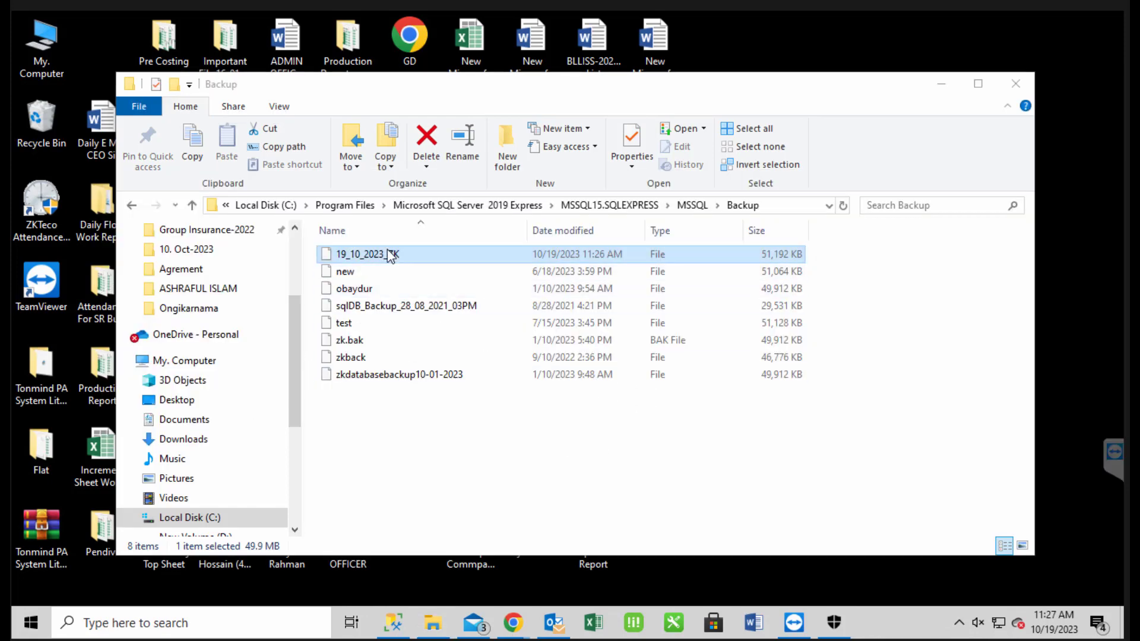
{"action": "left_click", "coordinate": [389, 254]}
{"action": "right_click", "coordinate": [389, 254]}
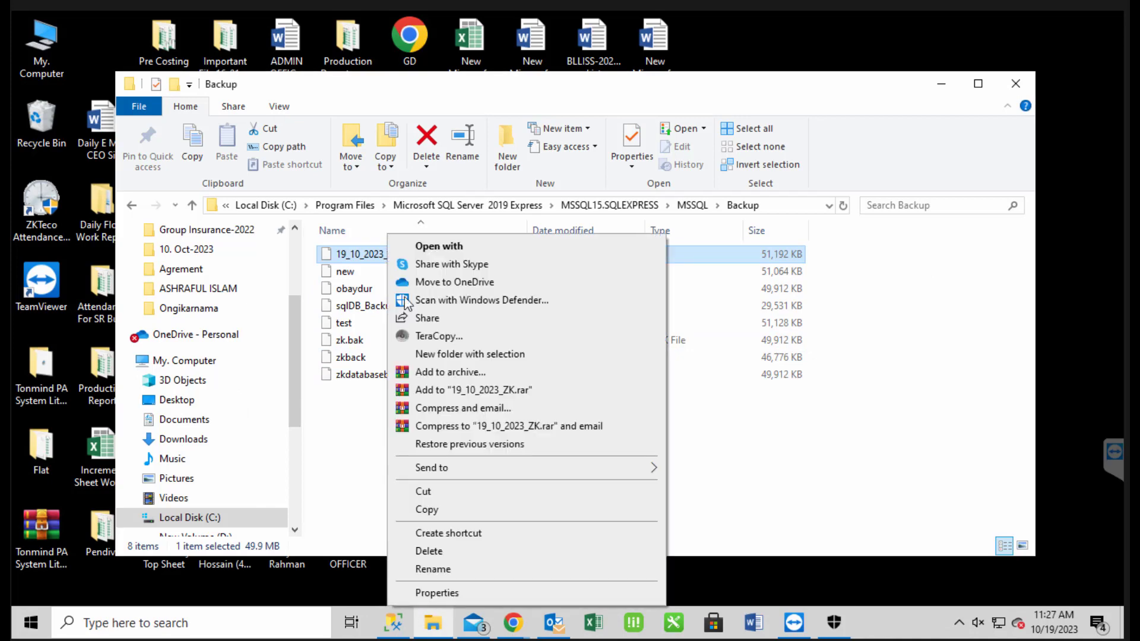
{"action": "left_click", "coordinate": [454, 568]}
{"action": "key", "text": "ctrl+c"}
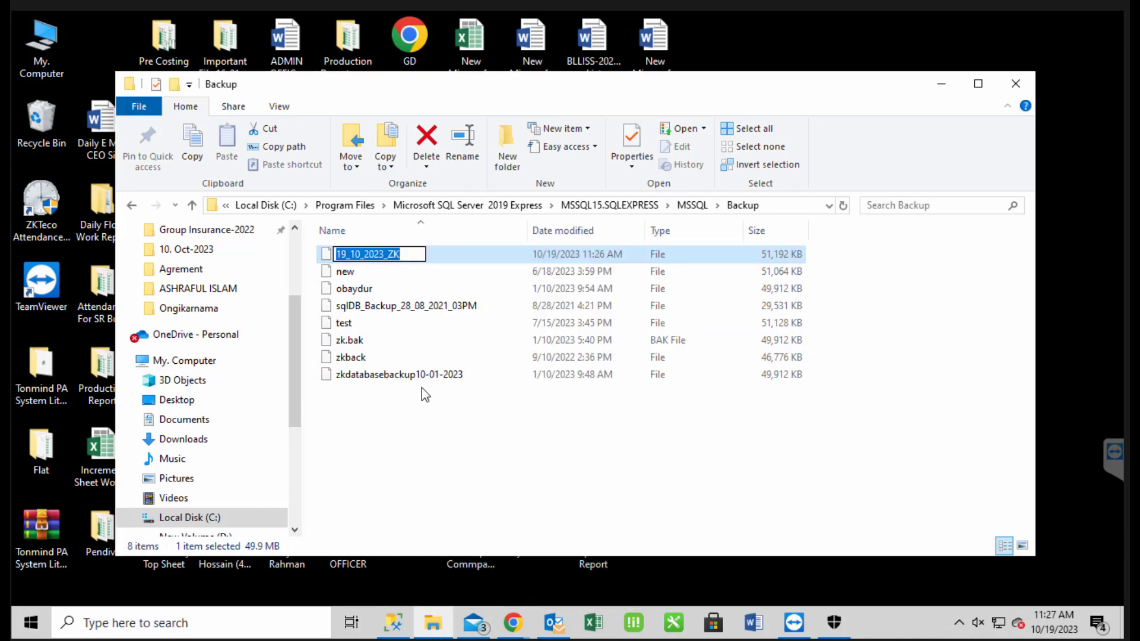
{"action": "key", "text": "Return"}
{"action": "left_click", "coordinate": [739, 435]}
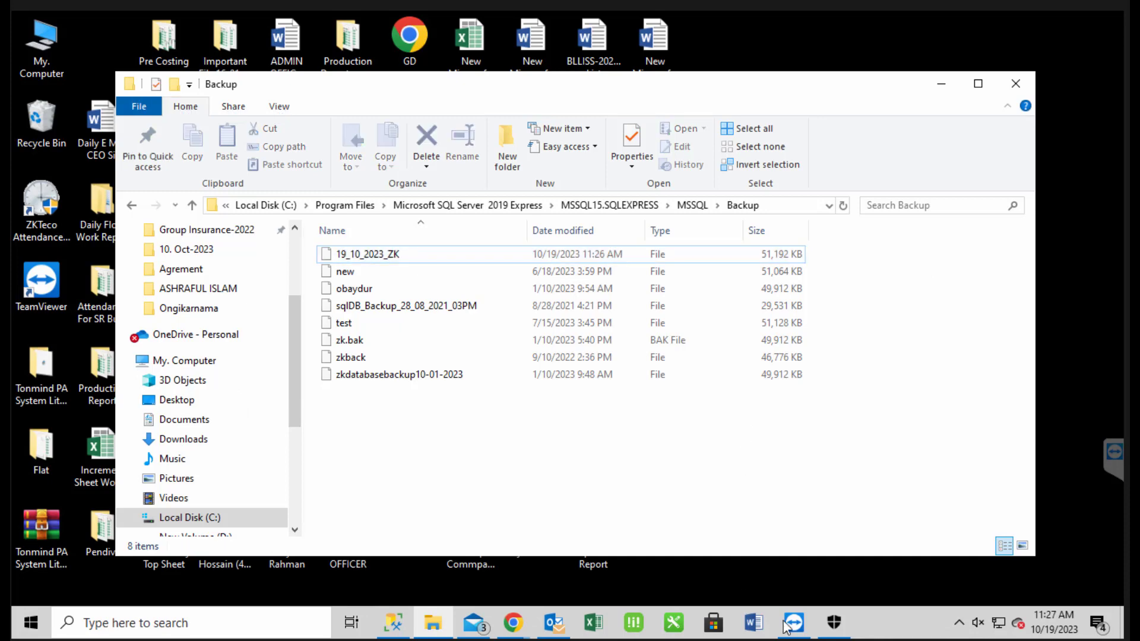
{"action": "mouse_move", "coordinate": [892, 640]}
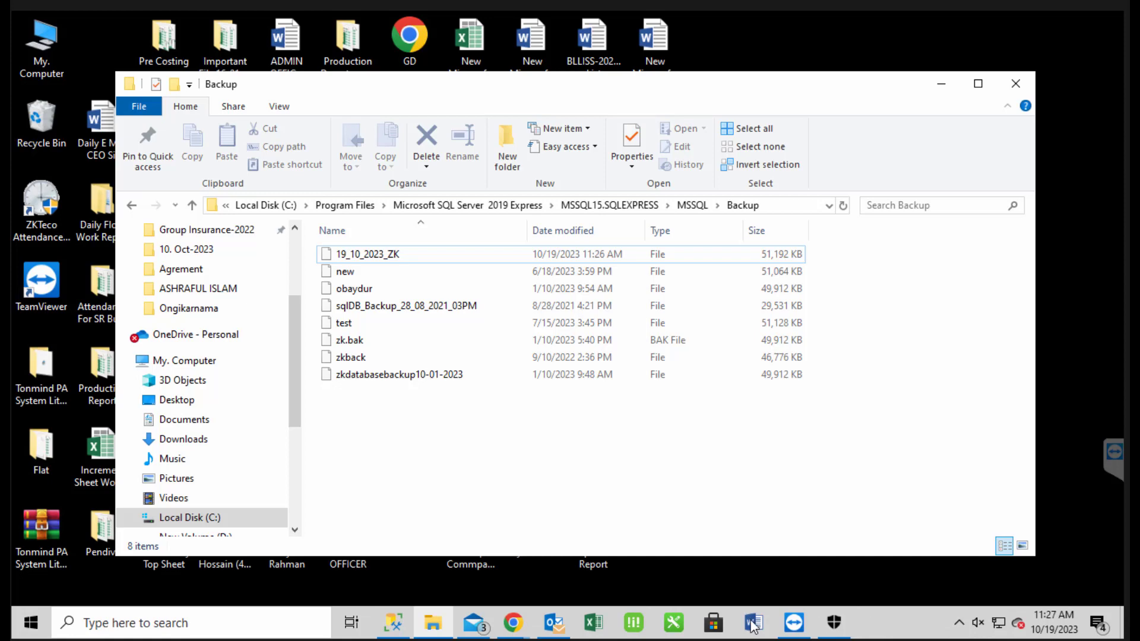
- Switch to SQL Server Management Studio, start a new ZKTime_DB backup task, and add 19_10_2023_ZK.bak in the Backup folder as a disk destination
{"action": "left_click", "coordinate": [393, 623]}
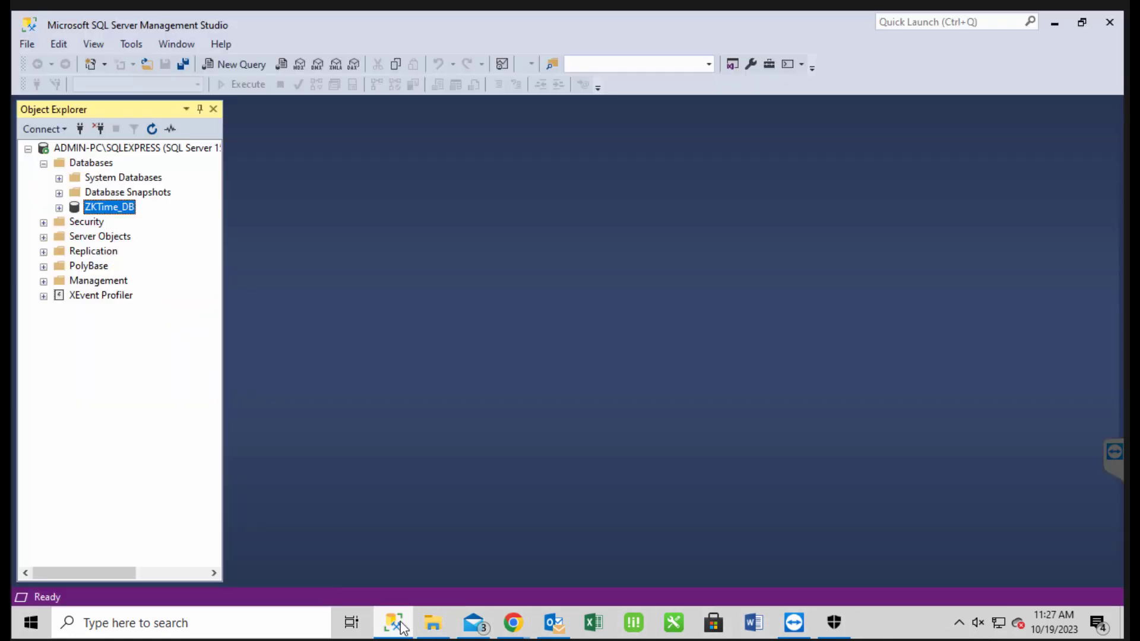
{"action": "right_click", "coordinate": [125, 206]}
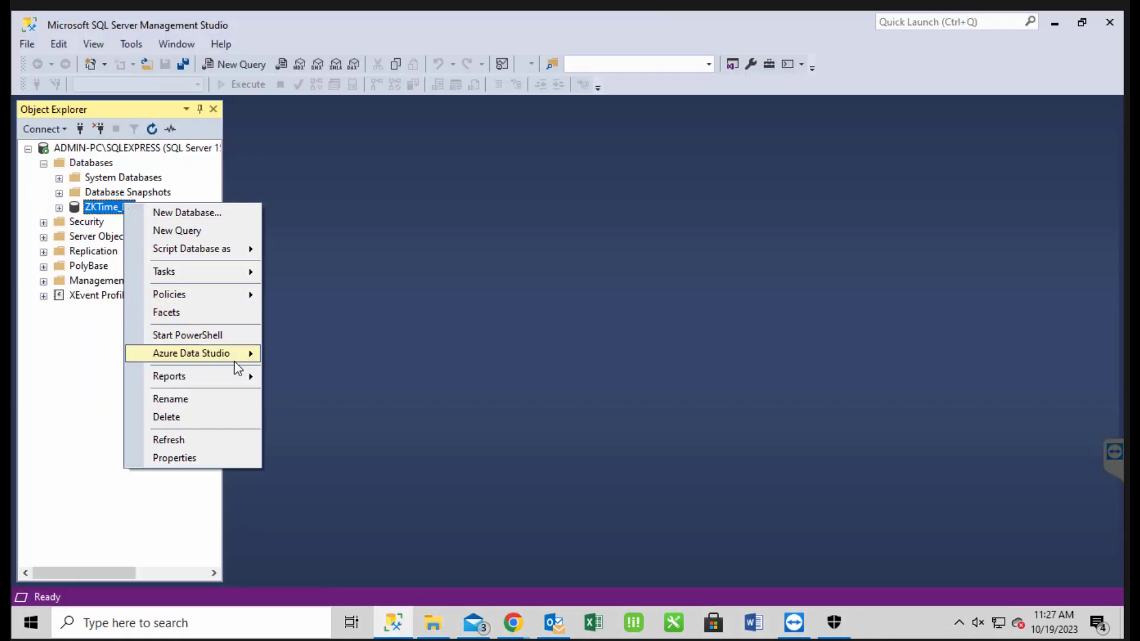
{"action": "mouse_move", "coordinate": [240, 273]}
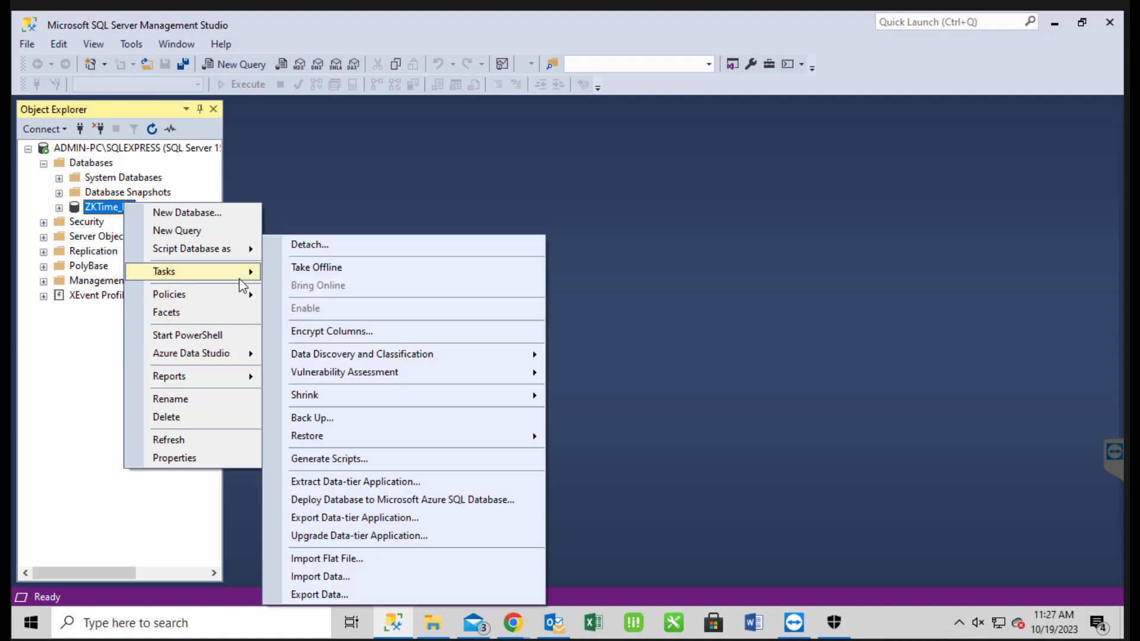
{"action": "left_click", "coordinate": [368, 428]}
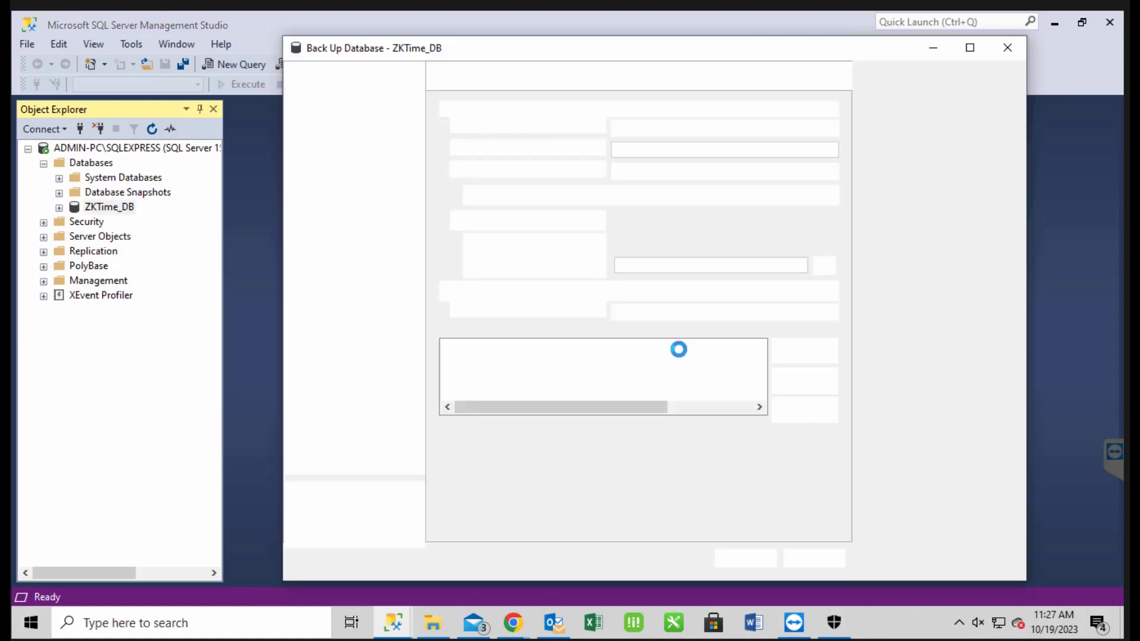
{"action": "left_click", "coordinate": [995, 354]}
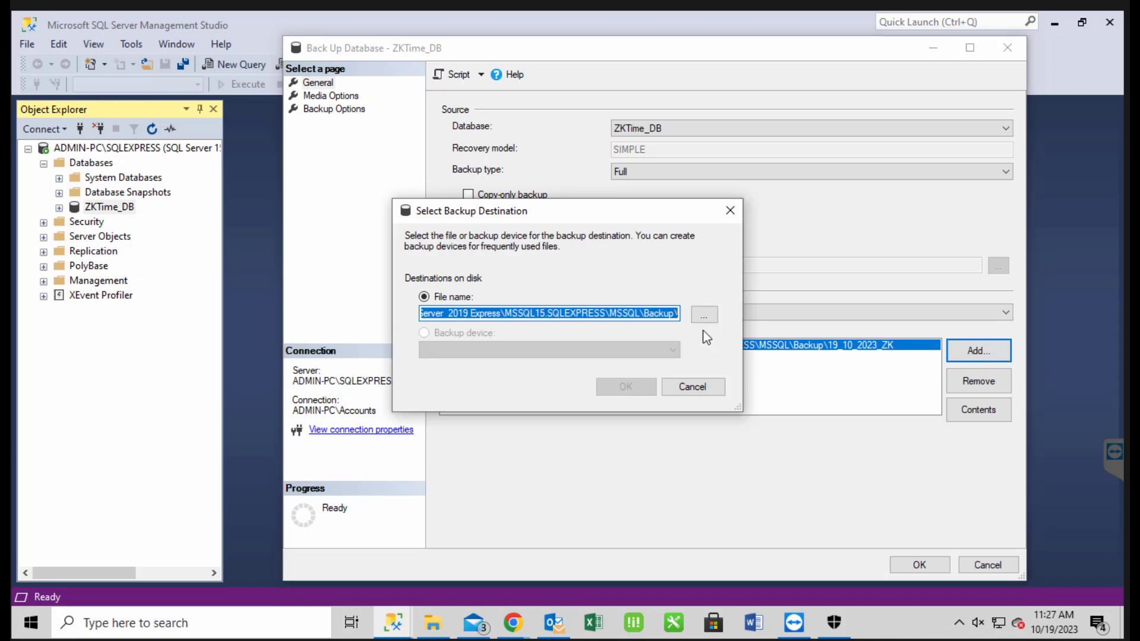
{"action": "left_click", "coordinate": [703, 315]}
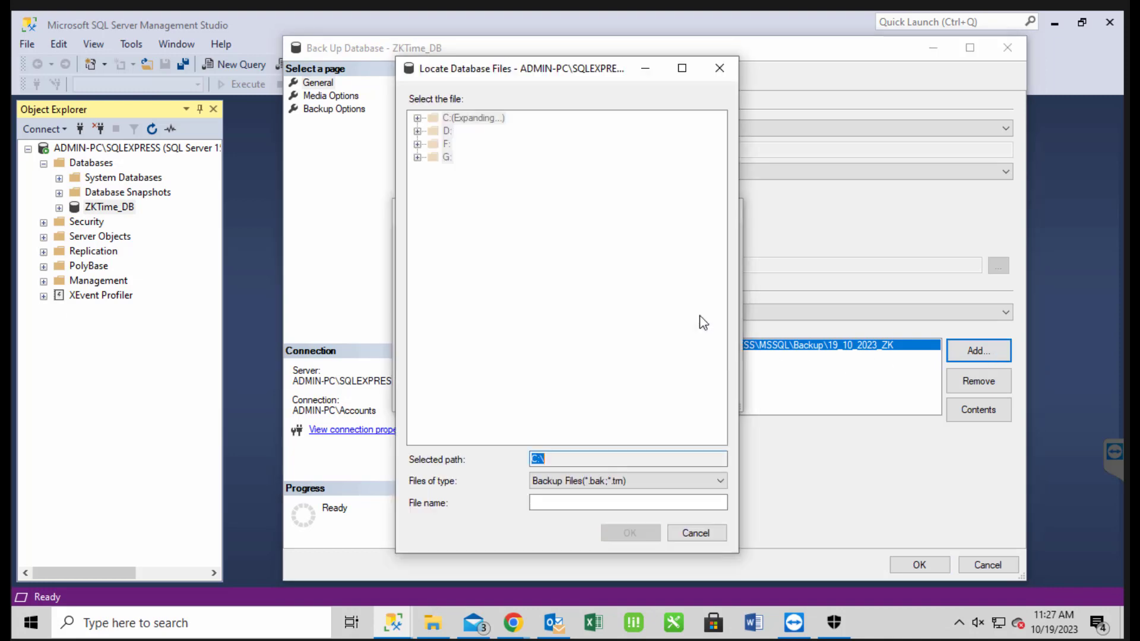
{"action": "left_click", "coordinate": [593, 498]}
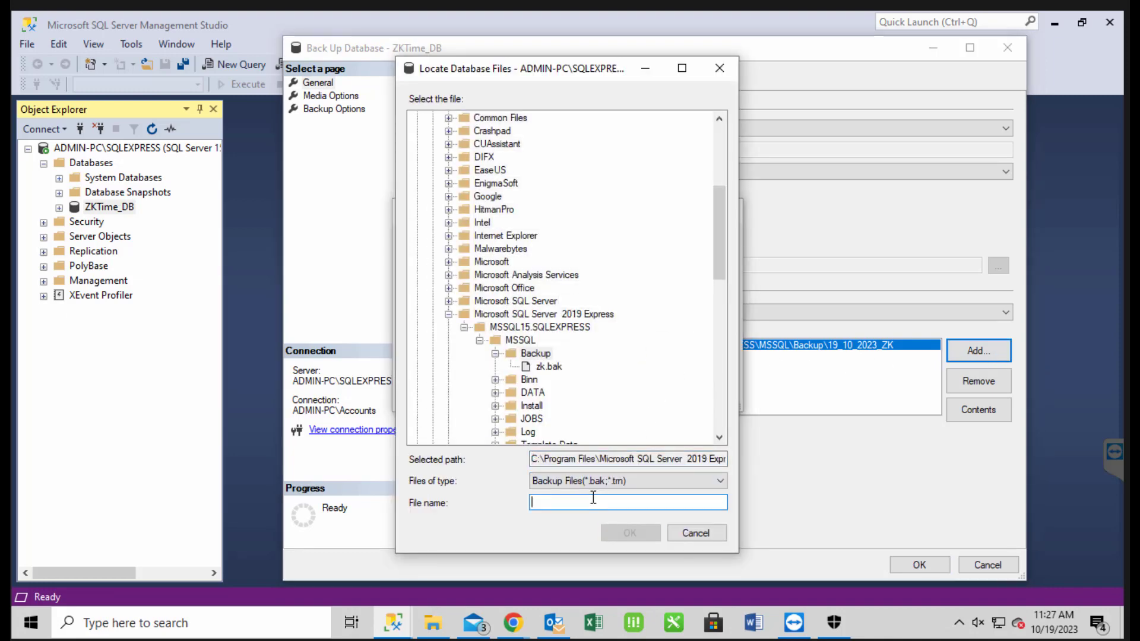
{"action": "key", "text": "ctrl+v"}
{"action": "type", "text": "."}
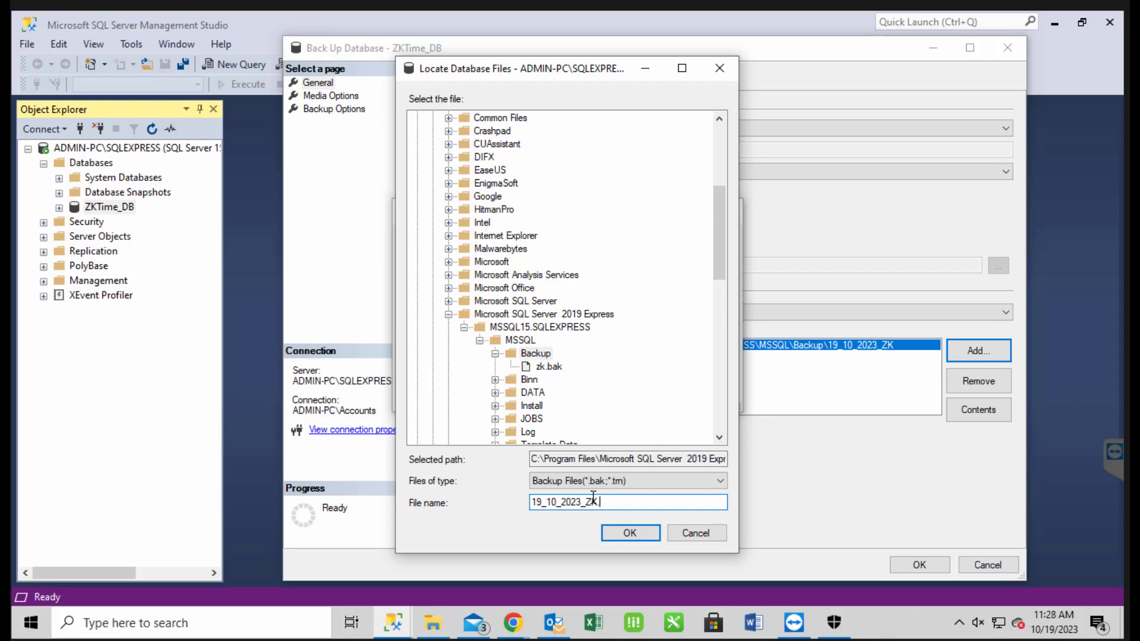
{"action": "type", "text": "bak"}
{"action": "left_click", "coordinate": [630, 534]}
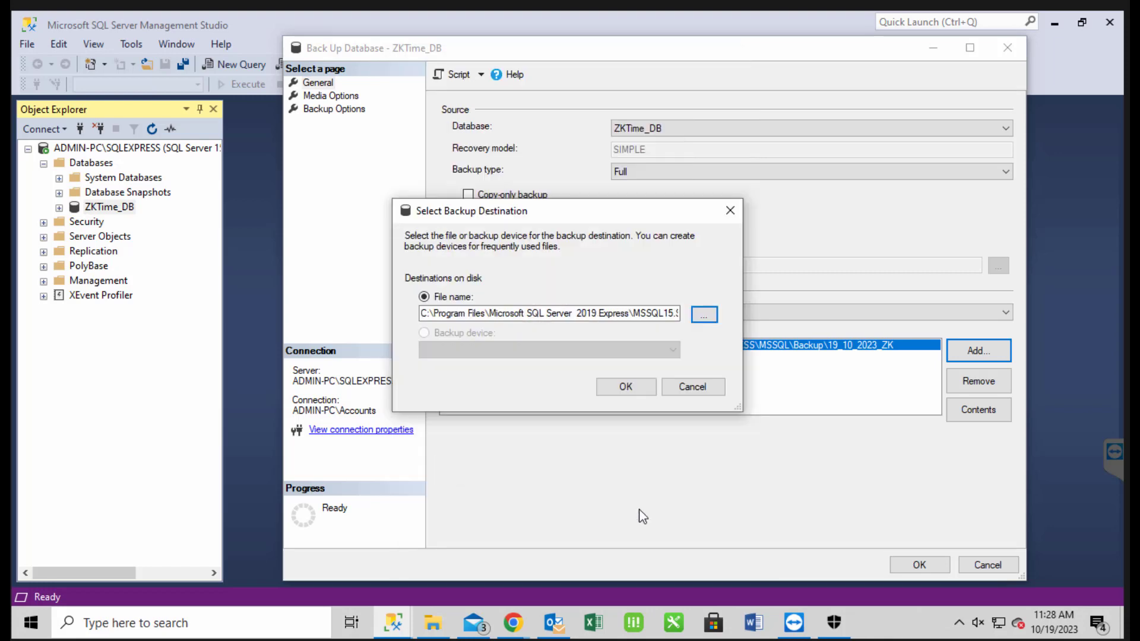
{"action": "left_click", "coordinate": [626, 387]}
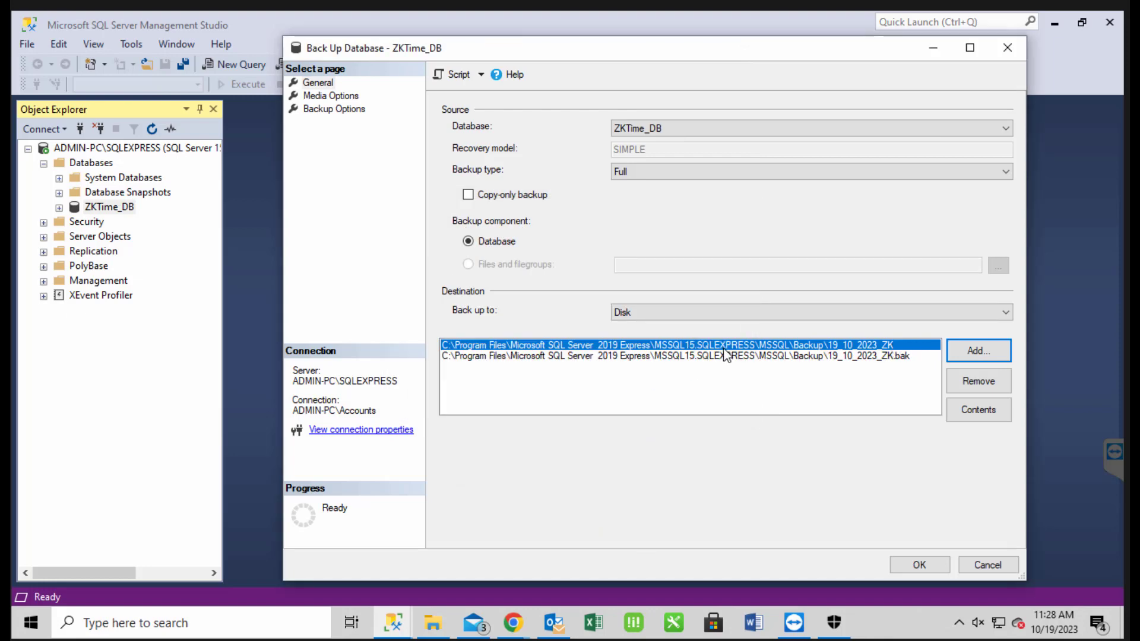
- Remove the extensionless 19_10_2023_ZK destination and run the full ZKTime_DB backup to 19_10_2023_ZK.bak
{"action": "left_click", "coordinate": [984, 382]}
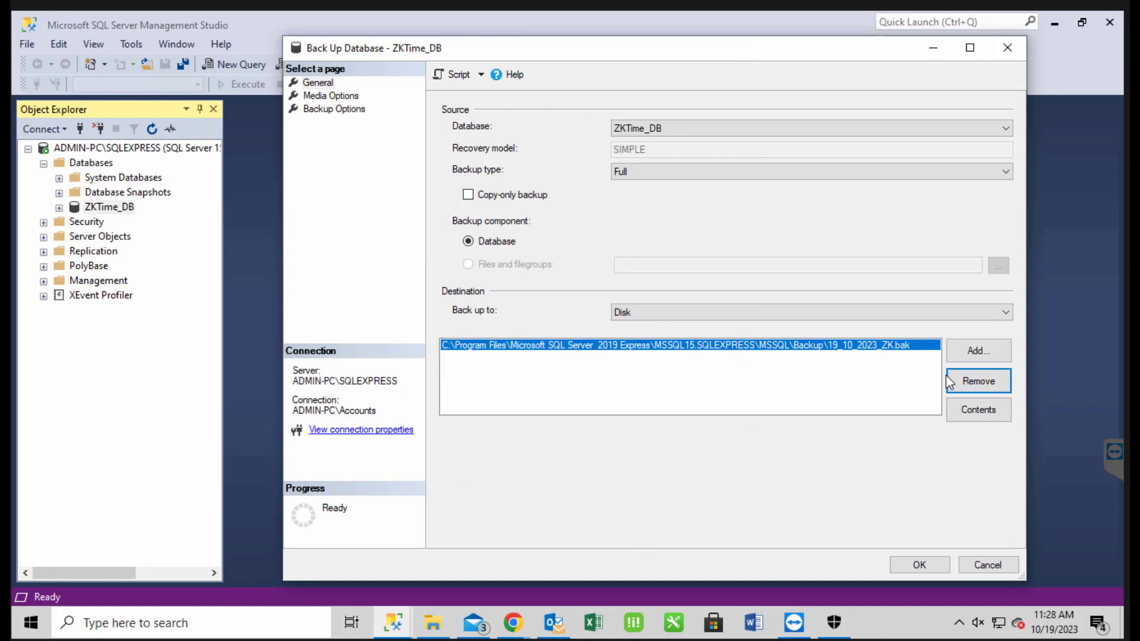
{"action": "left_click", "coordinate": [932, 561]}
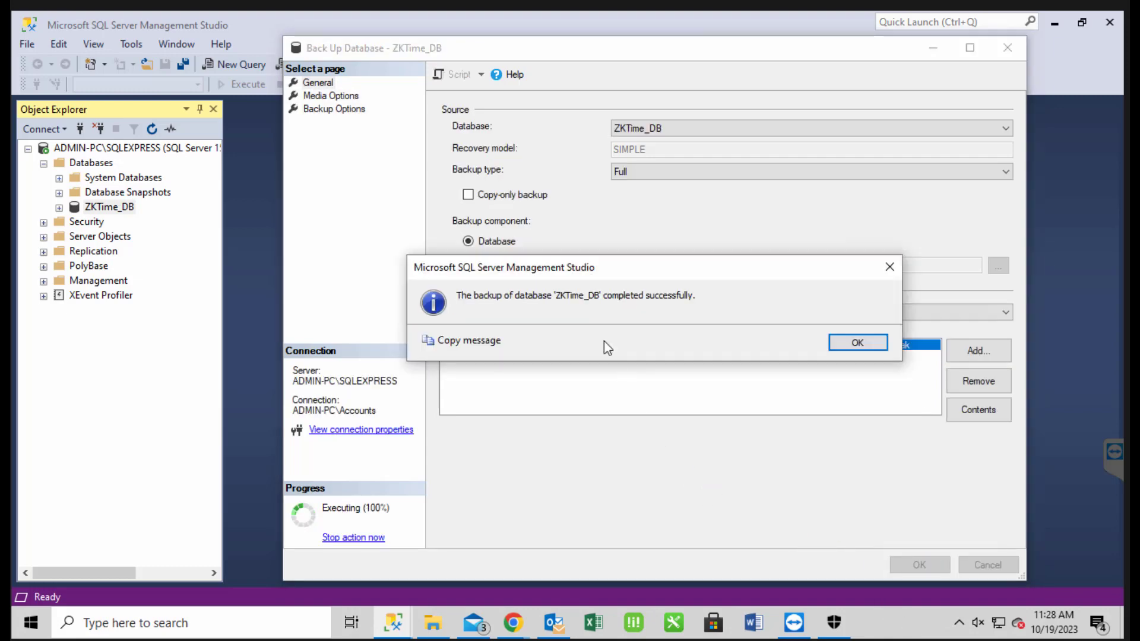
- Dismiss the completed ZKTime_DB backup and open the database restore task for ZKTime_DB
{"action": "left_click", "coordinate": [859, 346]}
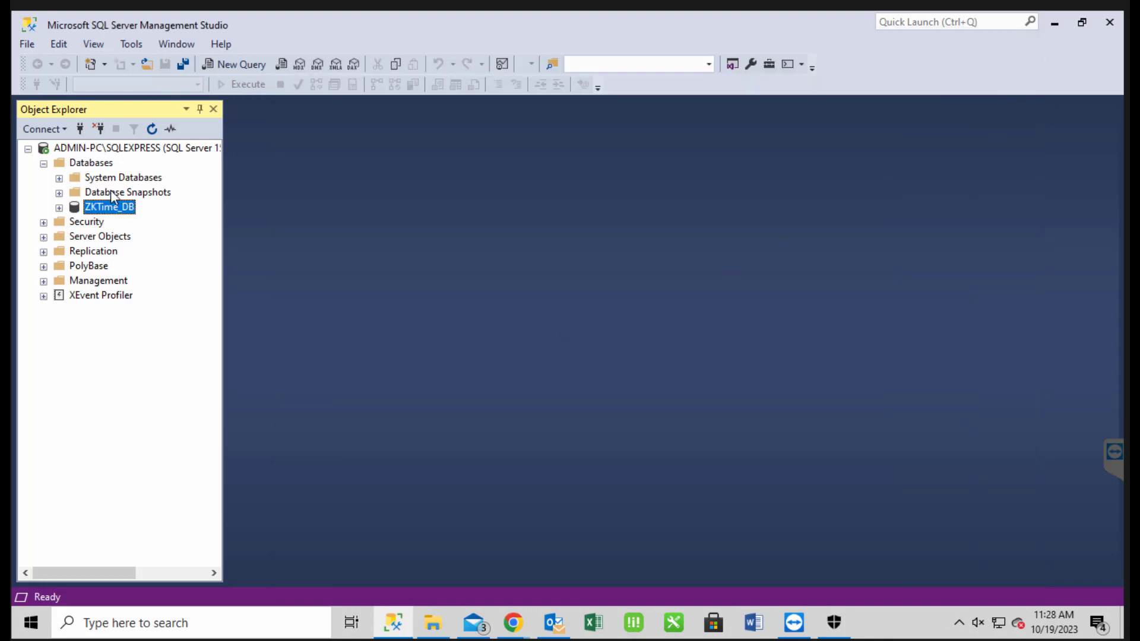
{"action": "right_click", "coordinate": [125, 207]}
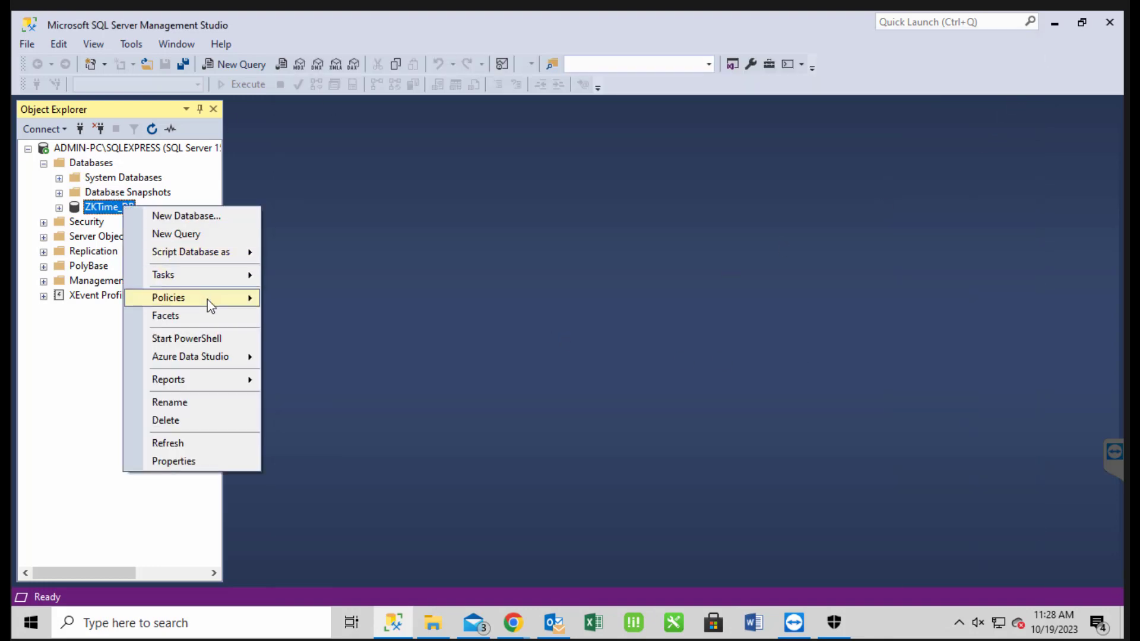
{"action": "mouse_move", "coordinate": [241, 274]}
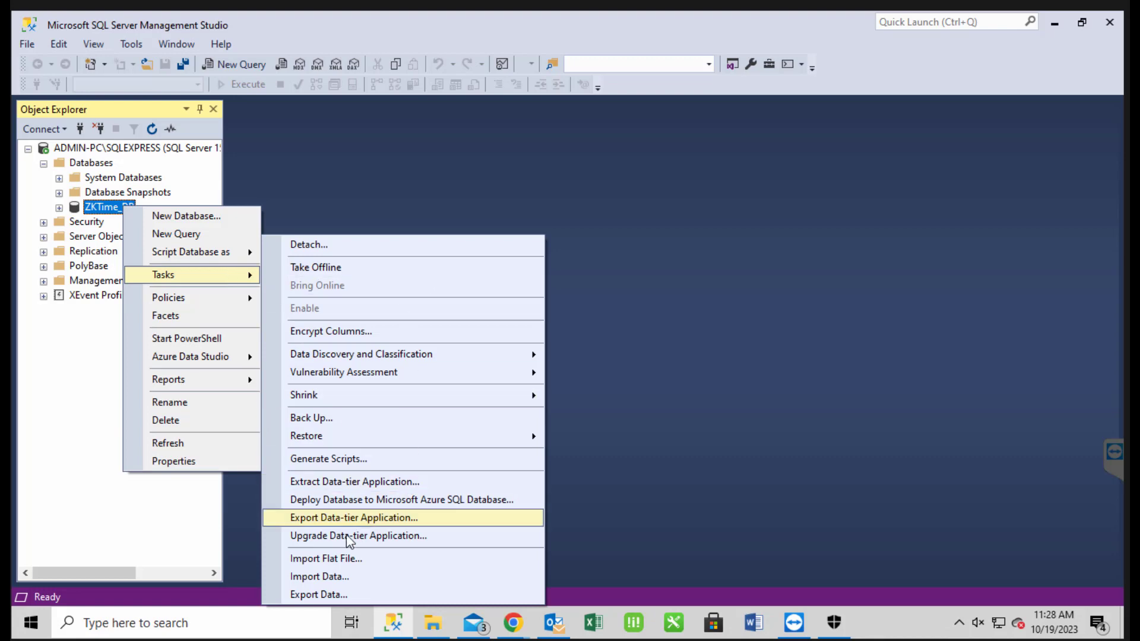
{"action": "mouse_move", "coordinate": [358, 432]}
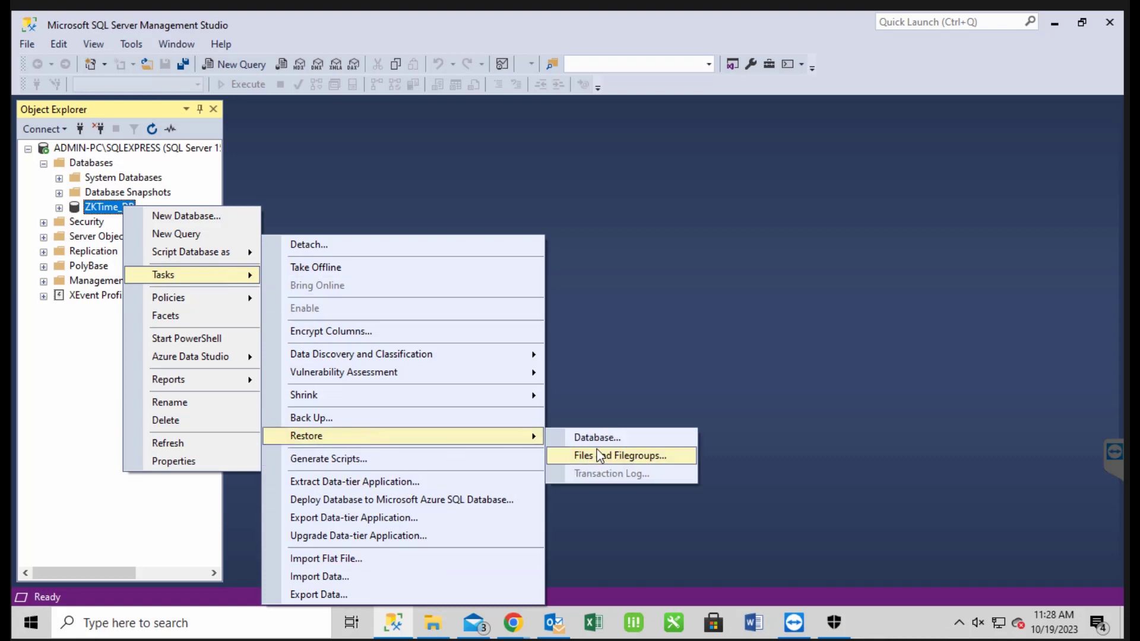
{"action": "left_click", "coordinate": [628, 442]}
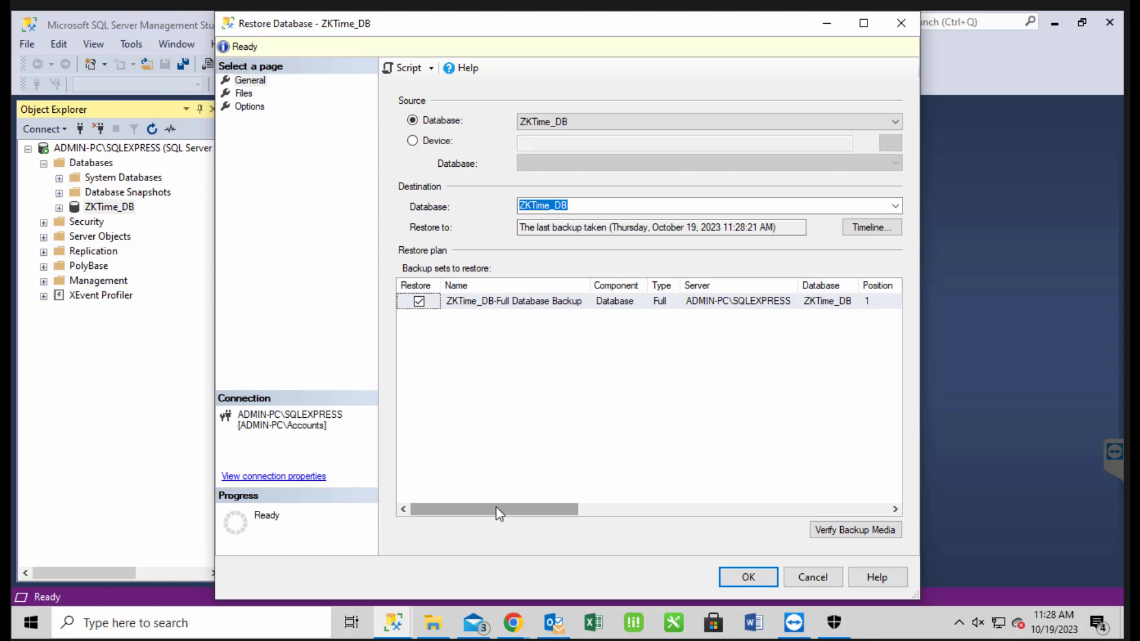
- Examine the details of the full ZKTime_DB backup set across all columns of the restore plan
{"action": "left_click_drag", "start_coordinate": [502, 514], "coordinate": [424, 512]}
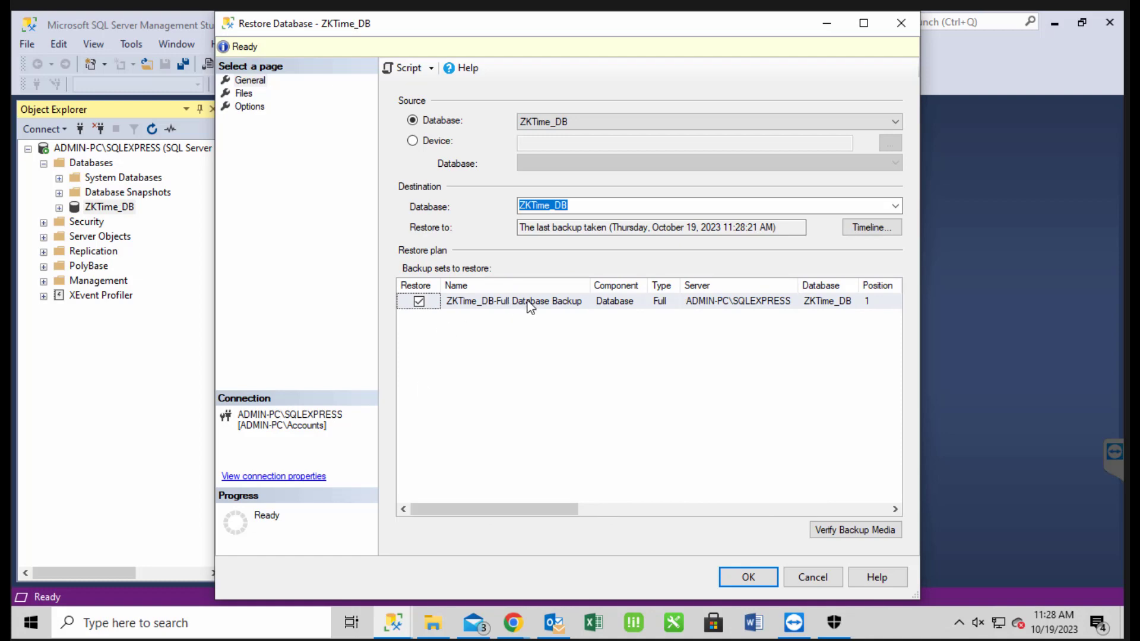
{"action": "left_click", "coordinate": [466, 304]}
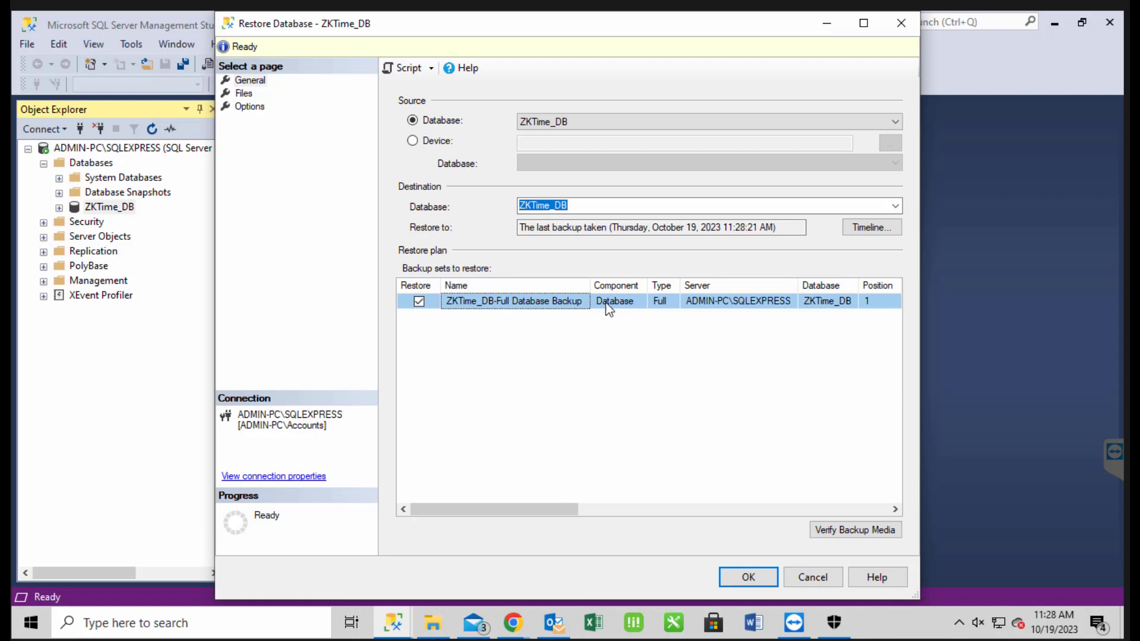
{"action": "left_click", "coordinate": [624, 306]}
{"action": "left_click", "coordinate": [665, 306]}
{"action": "left_click", "coordinate": [754, 306]}
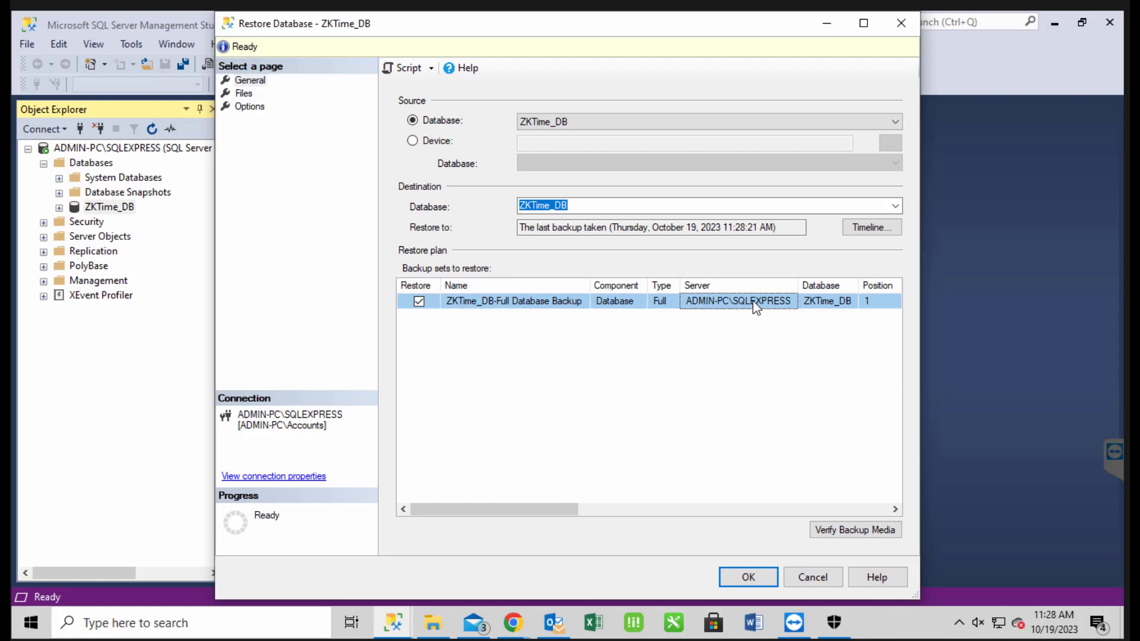
{"action": "left_click_drag", "start_coordinate": [504, 505], "coordinate": [836, 499]}
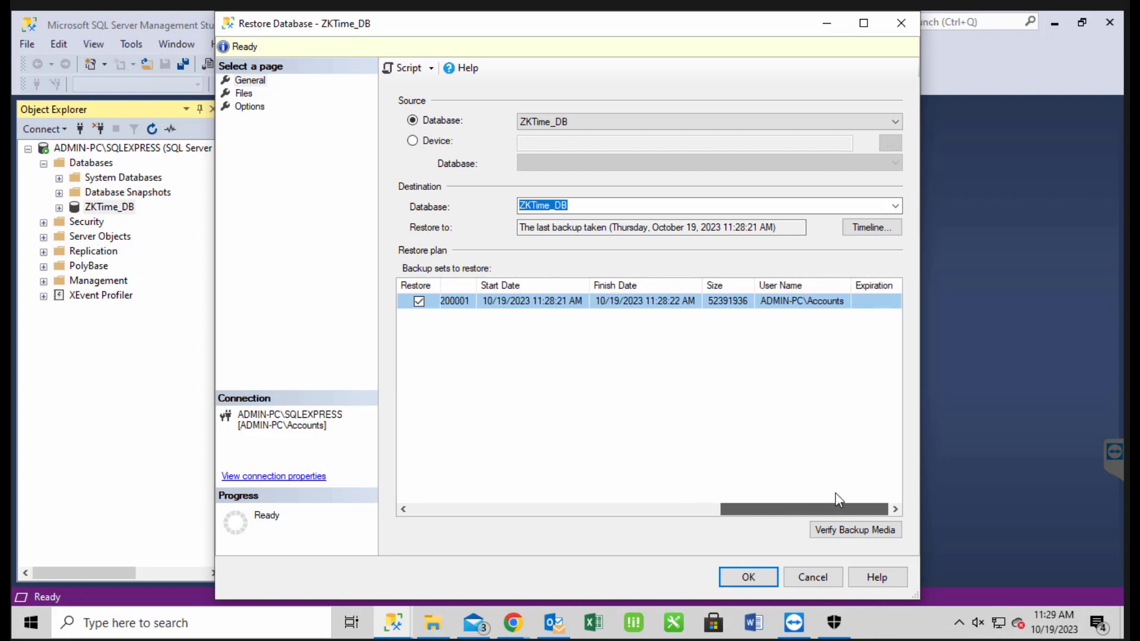
{"action": "left_click_drag", "start_coordinate": [836, 493], "coordinate": [362, 484]}
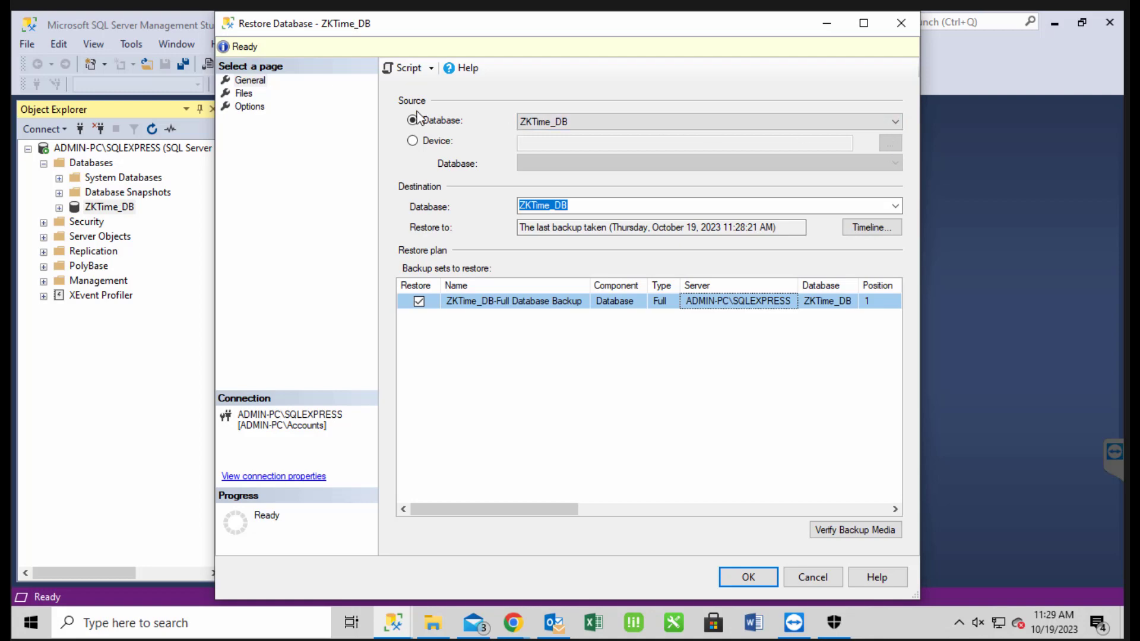
- Load 19_10_2023_ZK.bak from the Backup folder as the device source for the ZKTime_DB restore, and cancel the restore without running it
{"action": "left_click", "coordinate": [414, 140]}
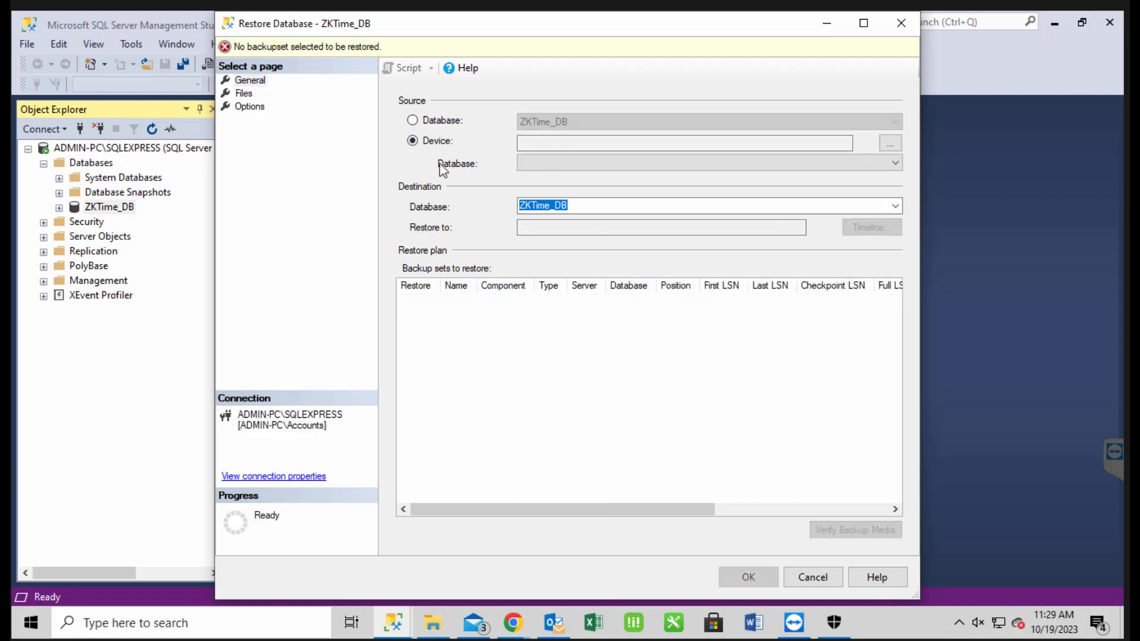
{"action": "left_click", "coordinate": [898, 163]}
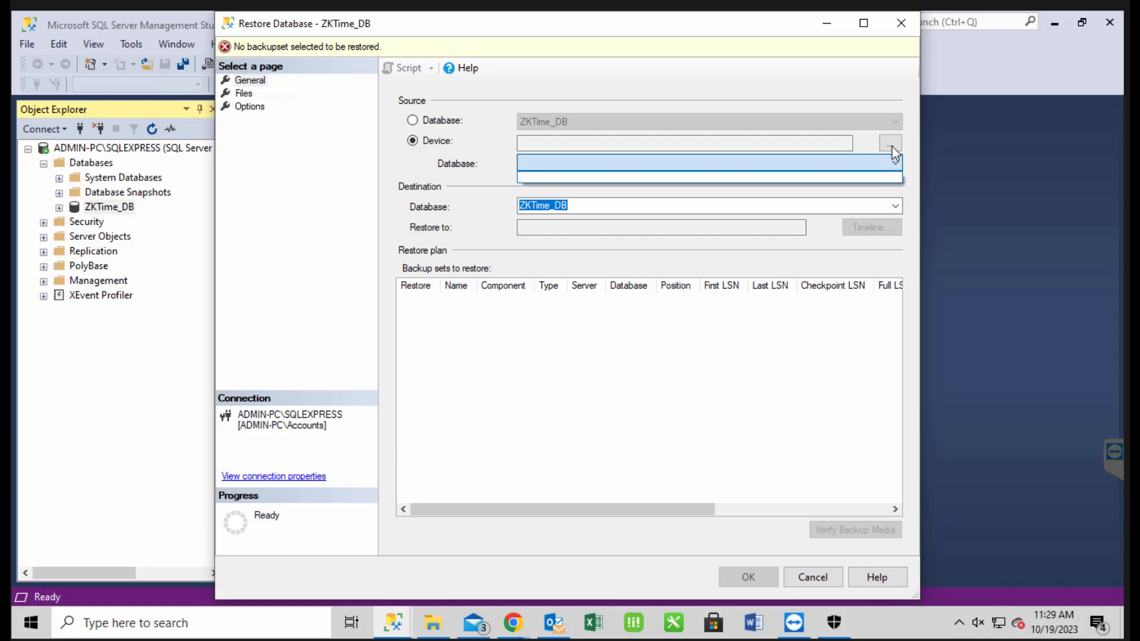
{"action": "left_click", "coordinate": [892, 148]}
{"action": "left_click", "coordinate": [893, 149]}
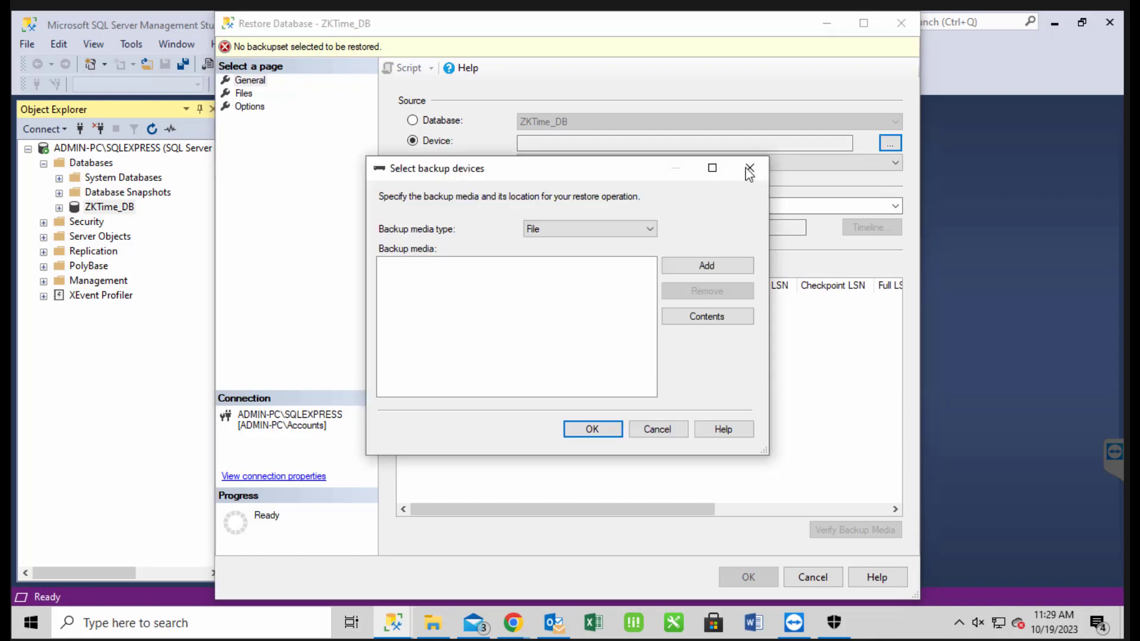
{"action": "left_click", "coordinate": [723, 270]}
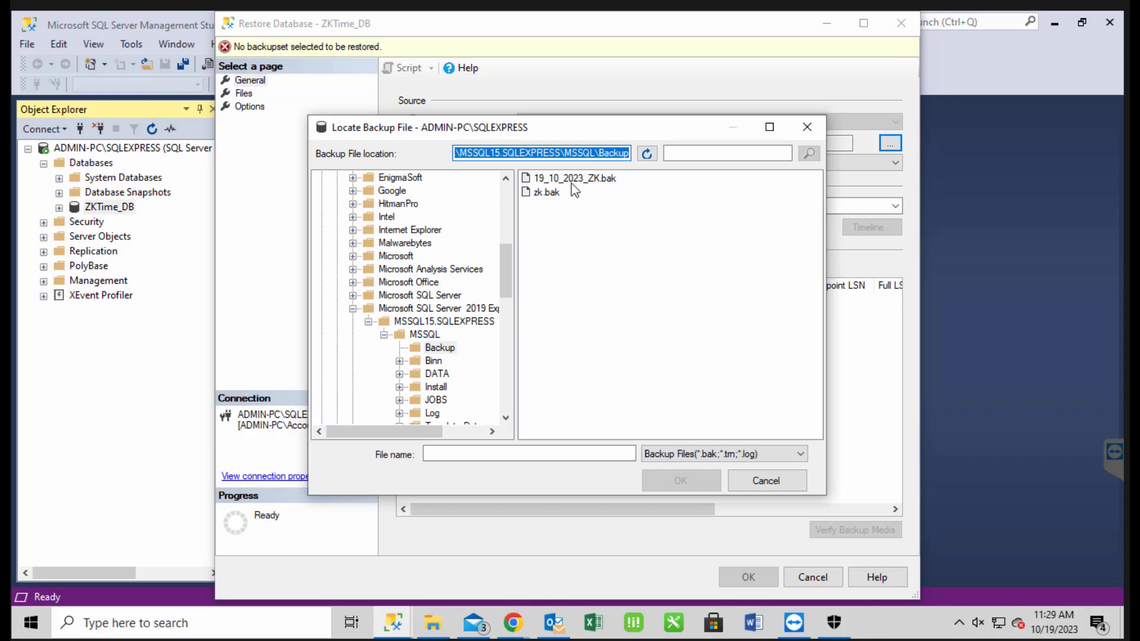
{"action": "left_click", "coordinate": [575, 179]}
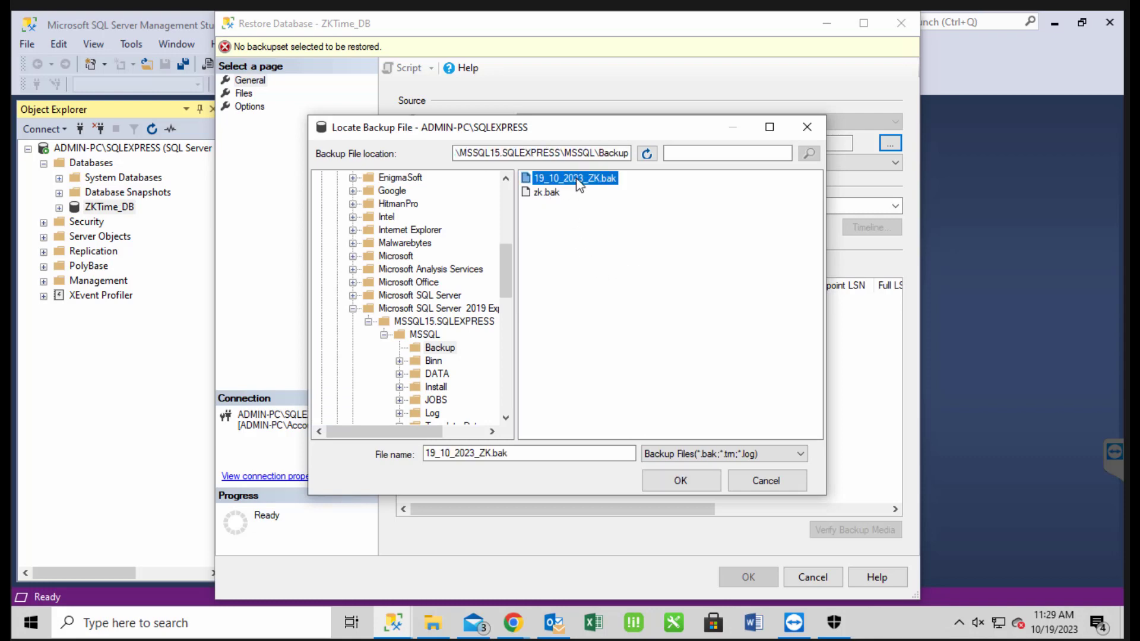
{"action": "left_click", "coordinate": [686, 478]}
{"action": "left_click", "coordinate": [593, 430]}
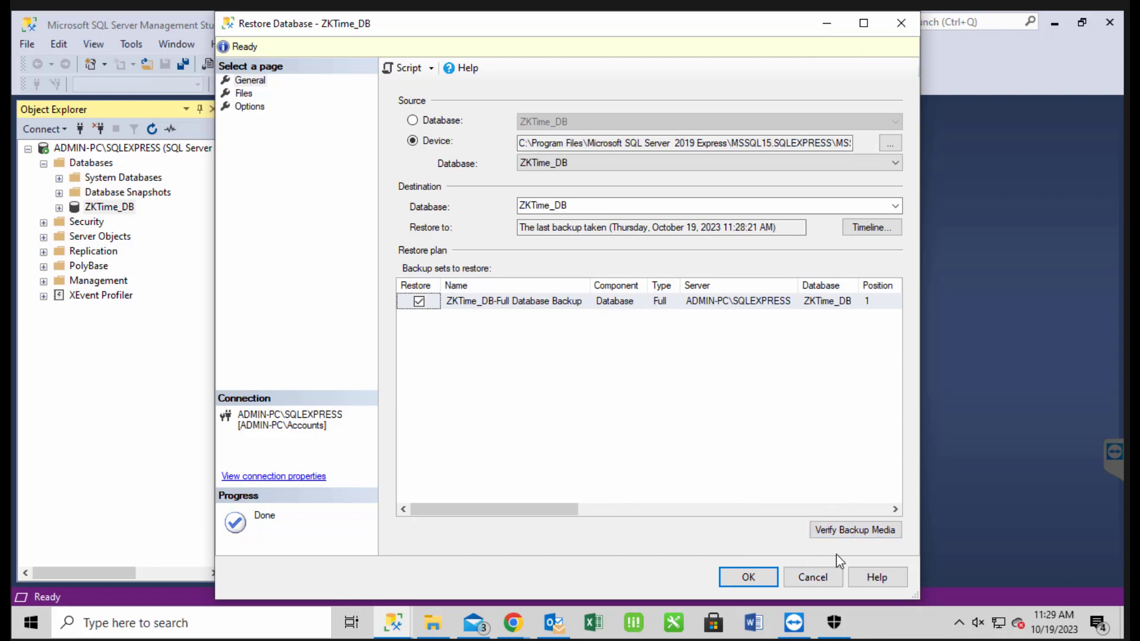
{"action": "left_click", "coordinate": [826, 572]}
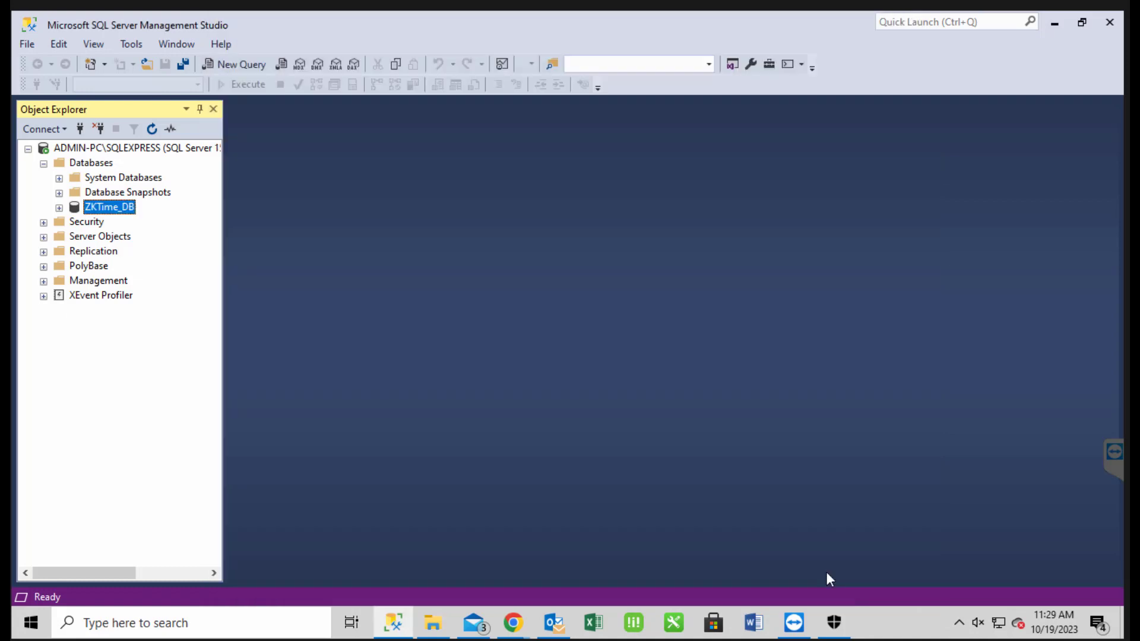
- Minimize SQL Server Management Studio and launch ZKTeco Attendance Management, allowing Att.exe to make changes to the device
{"action": "left_click", "coordinate": [1056, 26]}
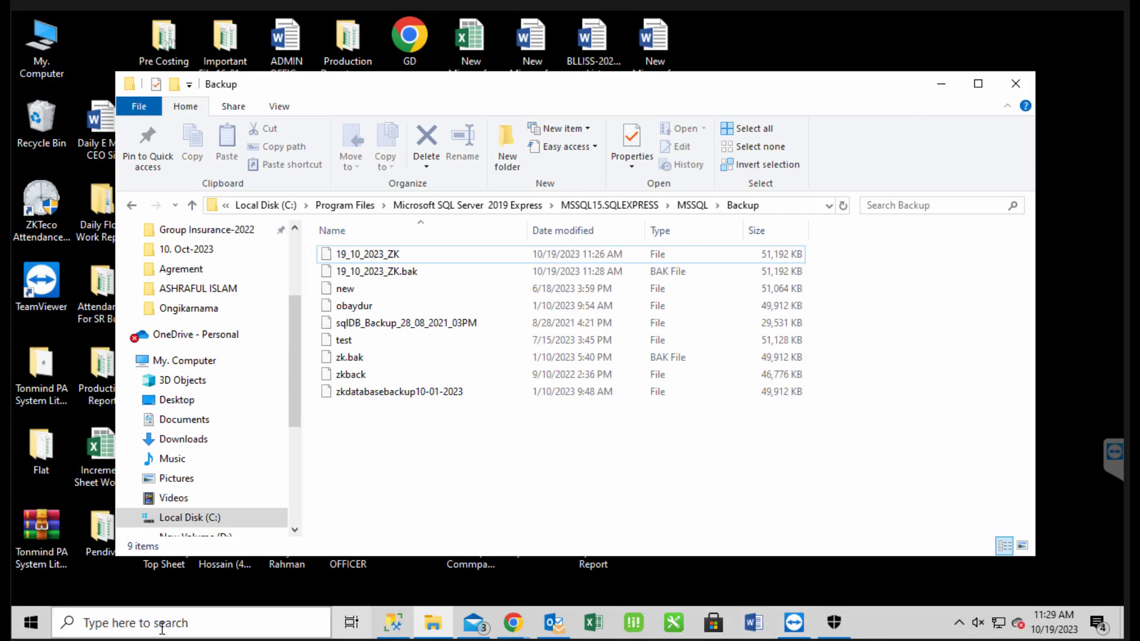
{"action": "left_click", "coordinate": [31, 623]}
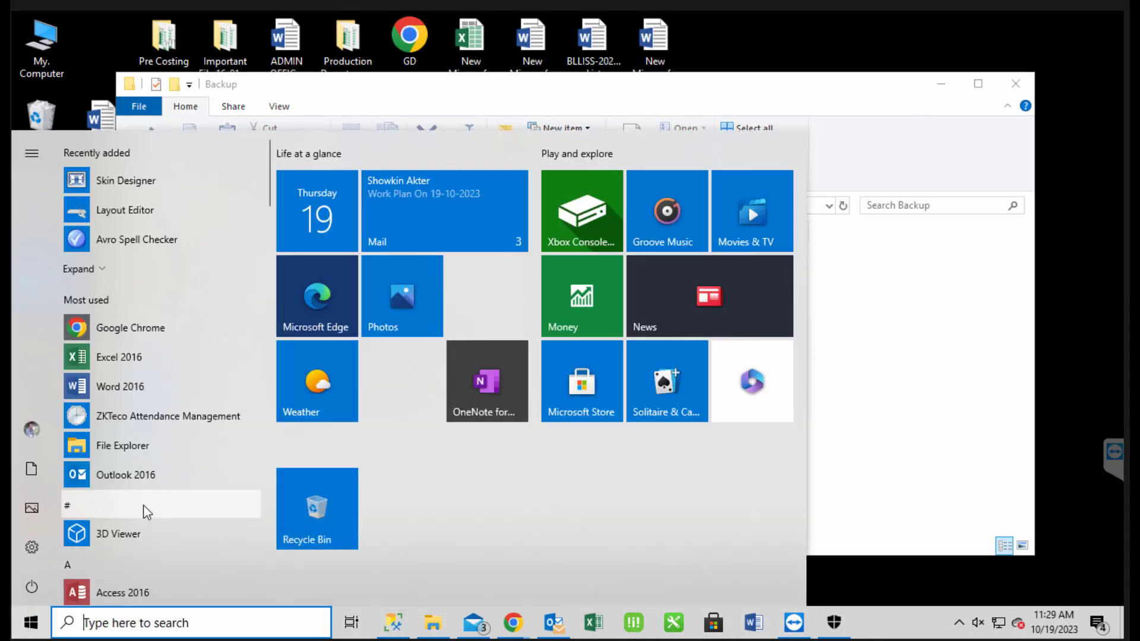
{"action": "left_click", "coordinate": [150, 417]}
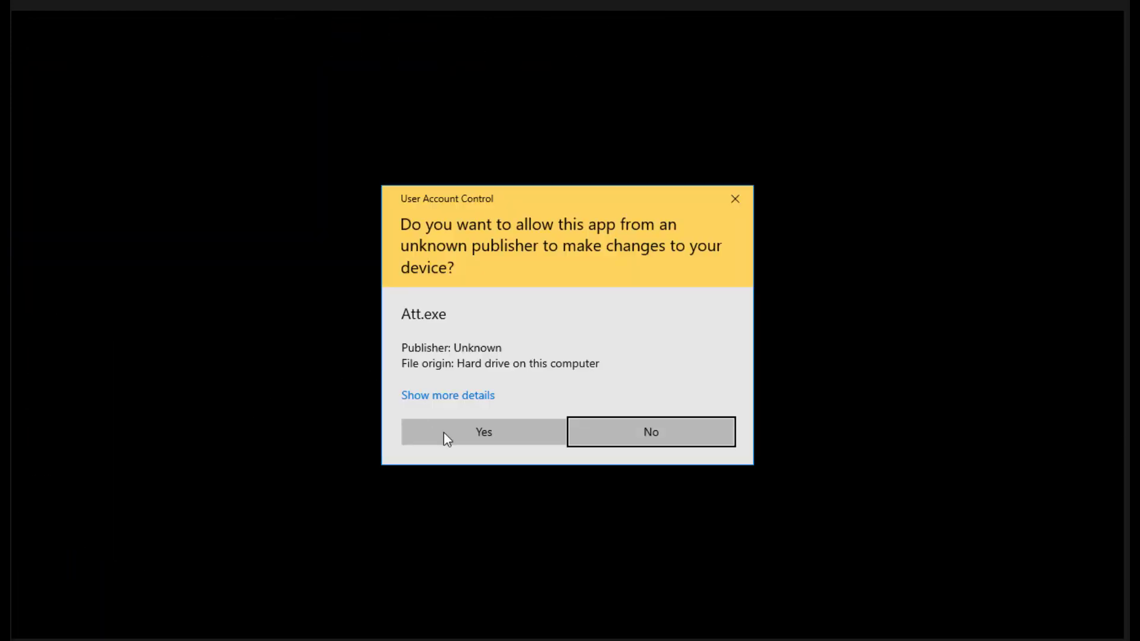
{"action": "left_click", "coordinate": [469, 433]}
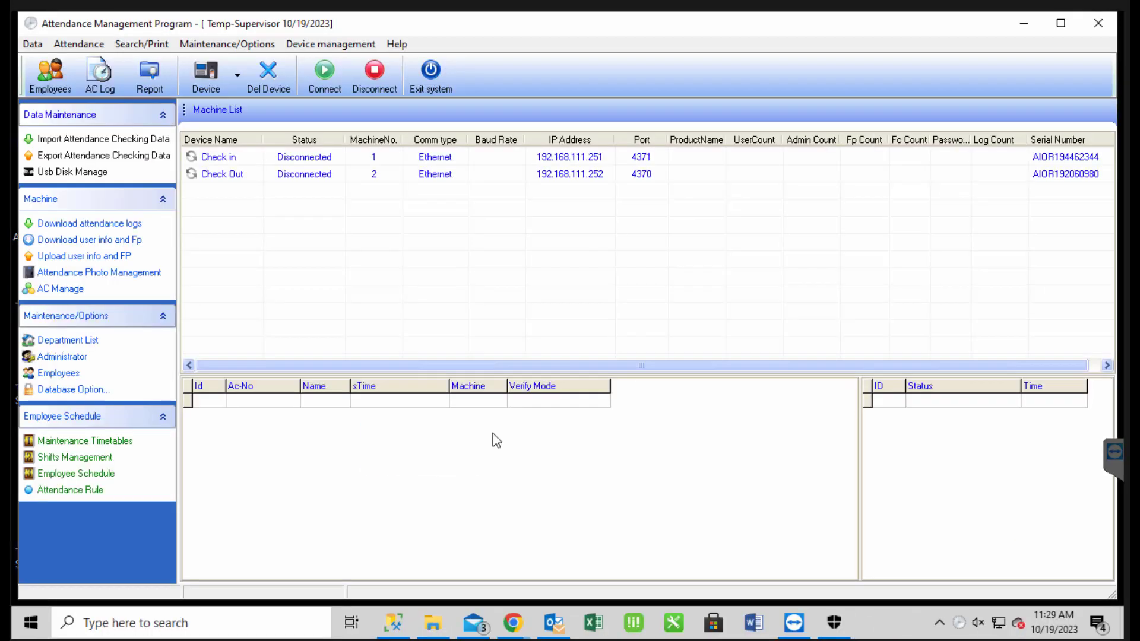
- Connect both the Check in and Check Out attendance machines, and disconnect them again
{"action": "left_click", "coordinate": [319, 159]}
{"action": "left_click", "coordinate": [315, 179], "text": "ctrl"}
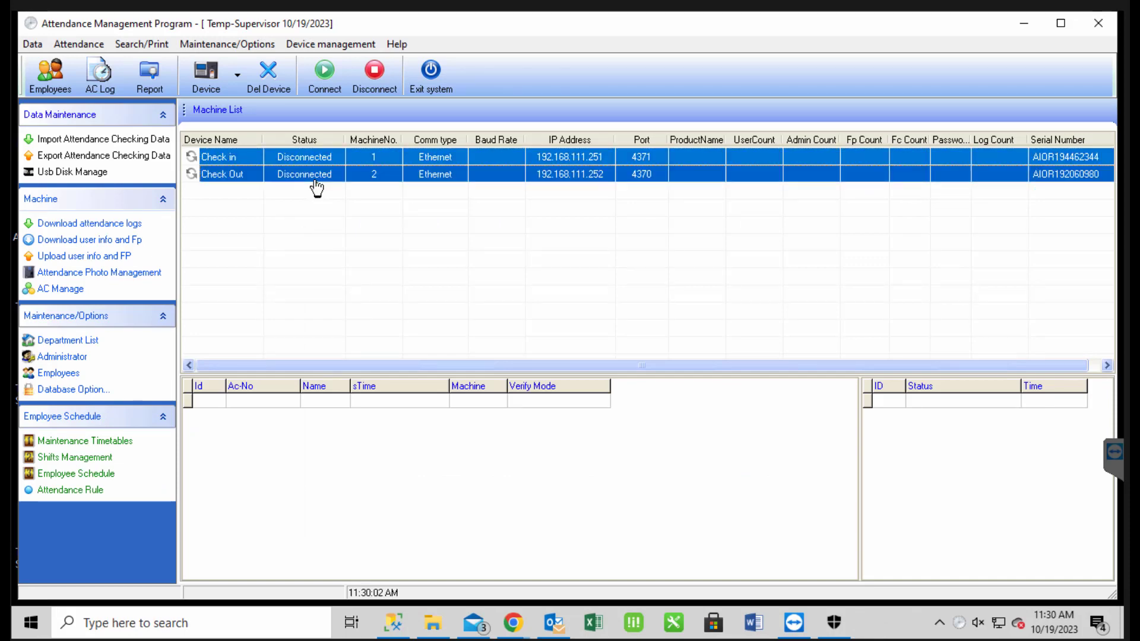
{"action": "left_click", "coordinate": [325, 72]}
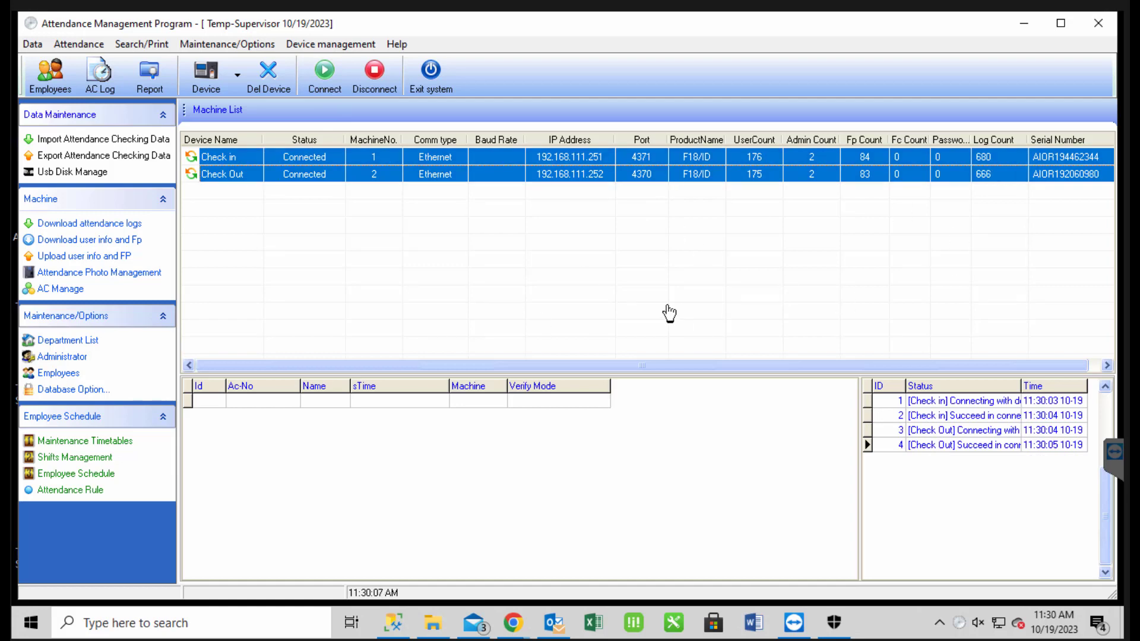
{"action": "left_click", "coordinate": [353, 80]}
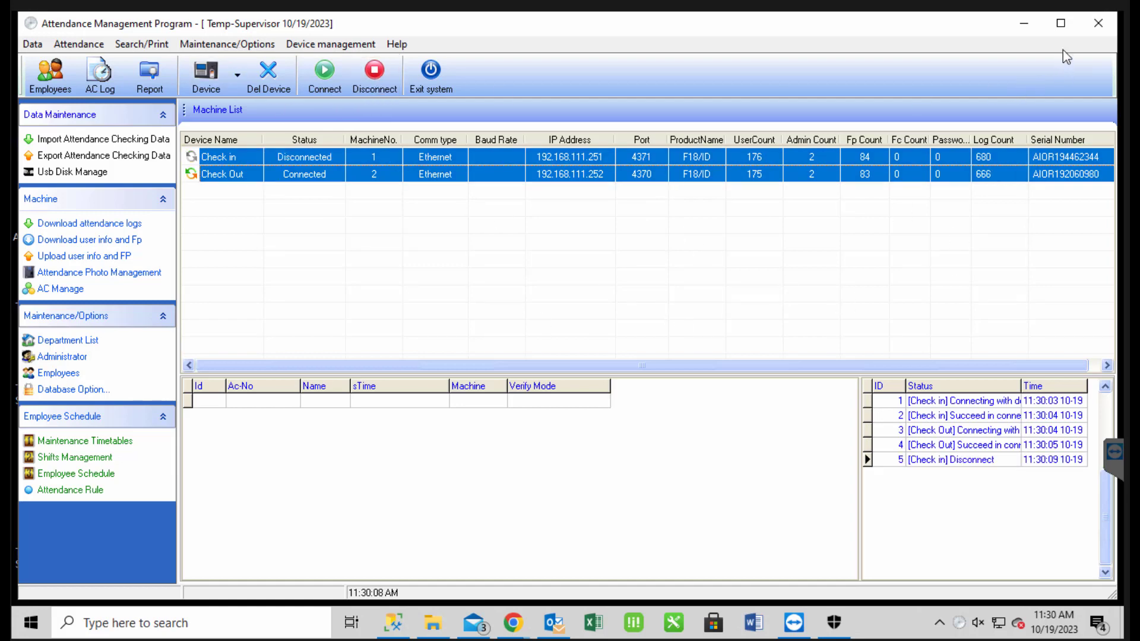
- Minimize the Attendance Management Program and copy the 19_10_2023_ZK.bak file from the MSSQL Backup folder
{"action": "left_click", "coordinate": [1032, 26]}
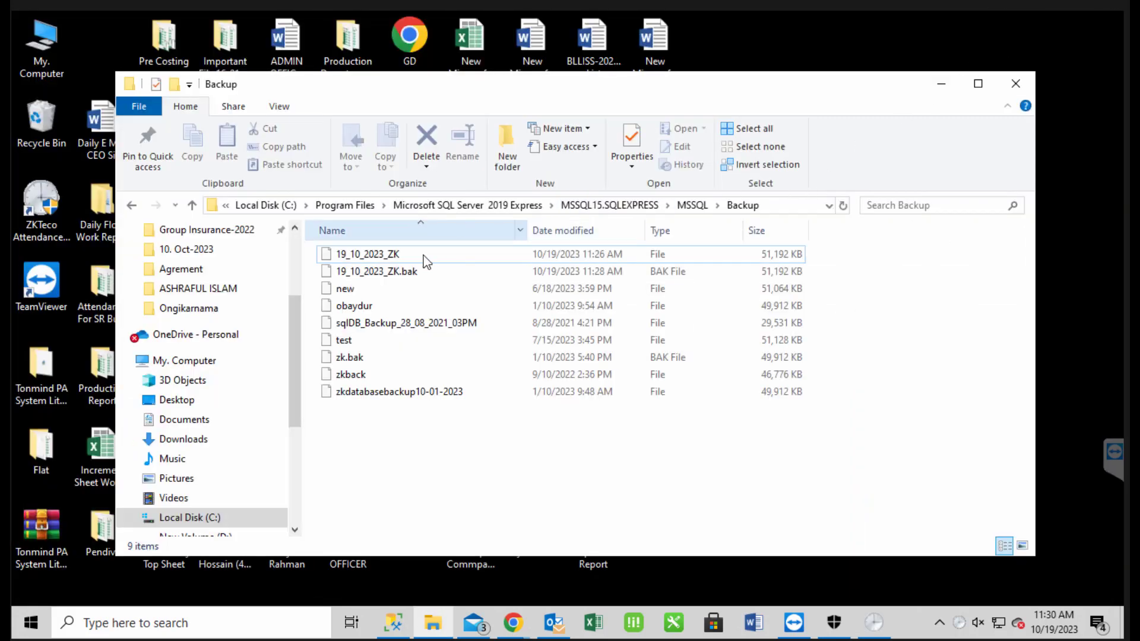
{"action": "left_click", "coordinate": [383, 273]}
{"action": "right_click", "coordinate": [383, 273]}
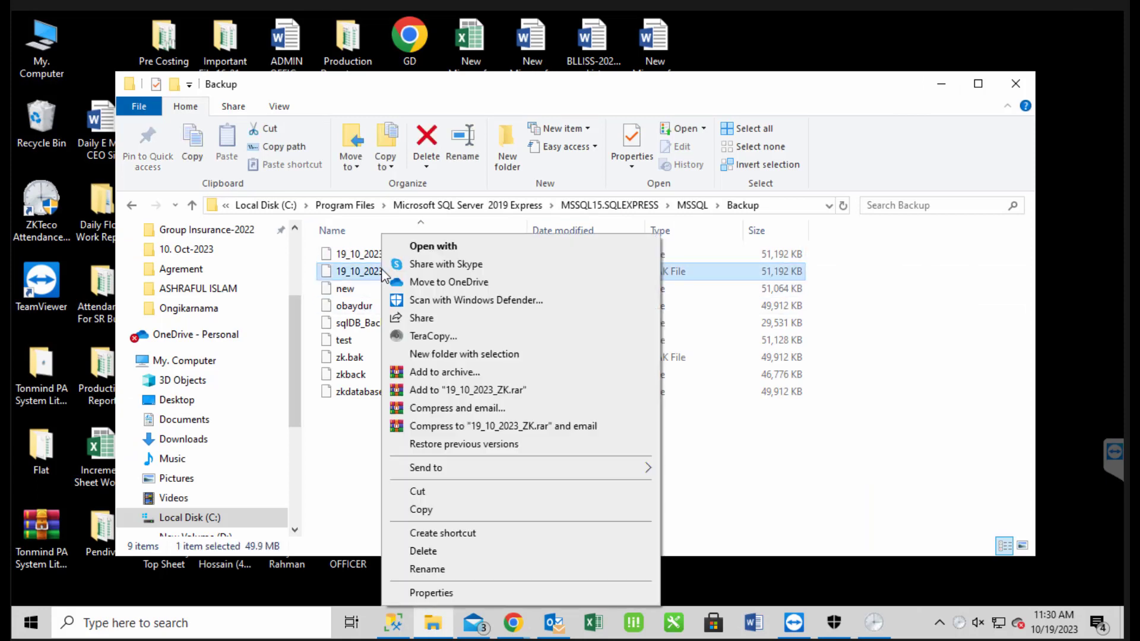
{"action": "left_click", "coordinate": [421, 509]}
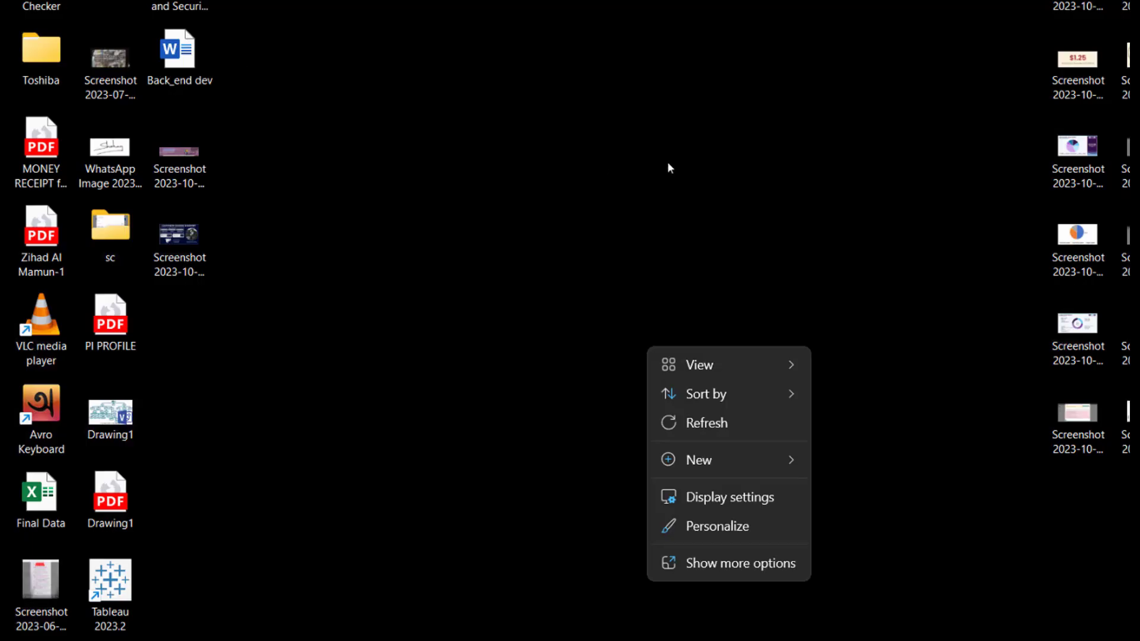
- Create a folder named ZK Backup on the local computer's desktop and open it
{"action": "left_click", "coordinate": [668, 164]}
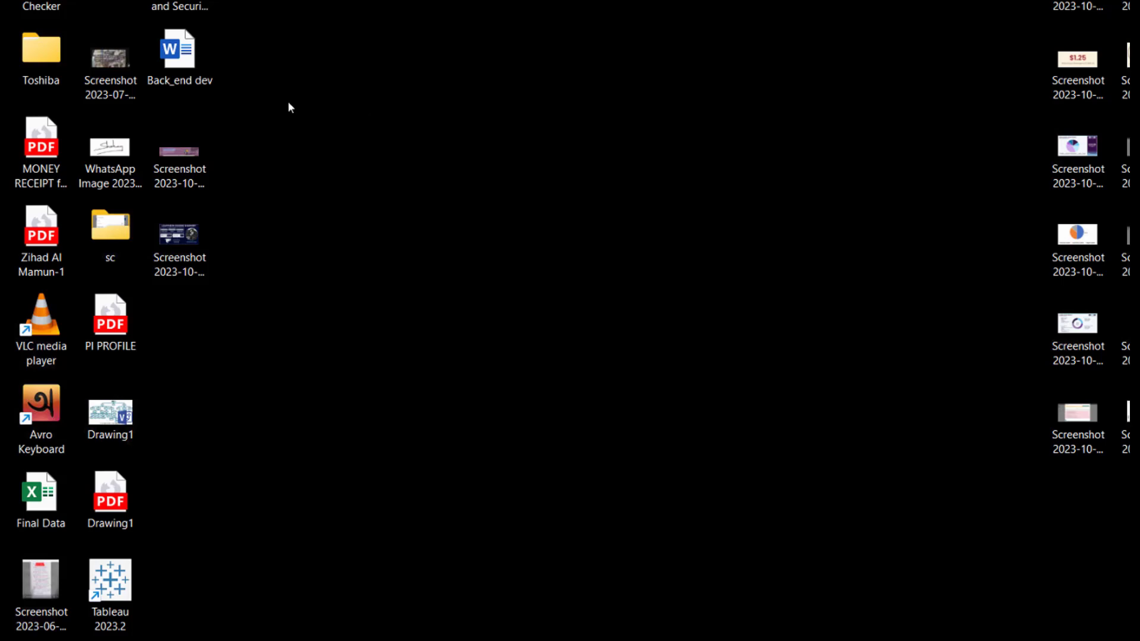
{"action": "right_click", "coordinate": [537, 147]}
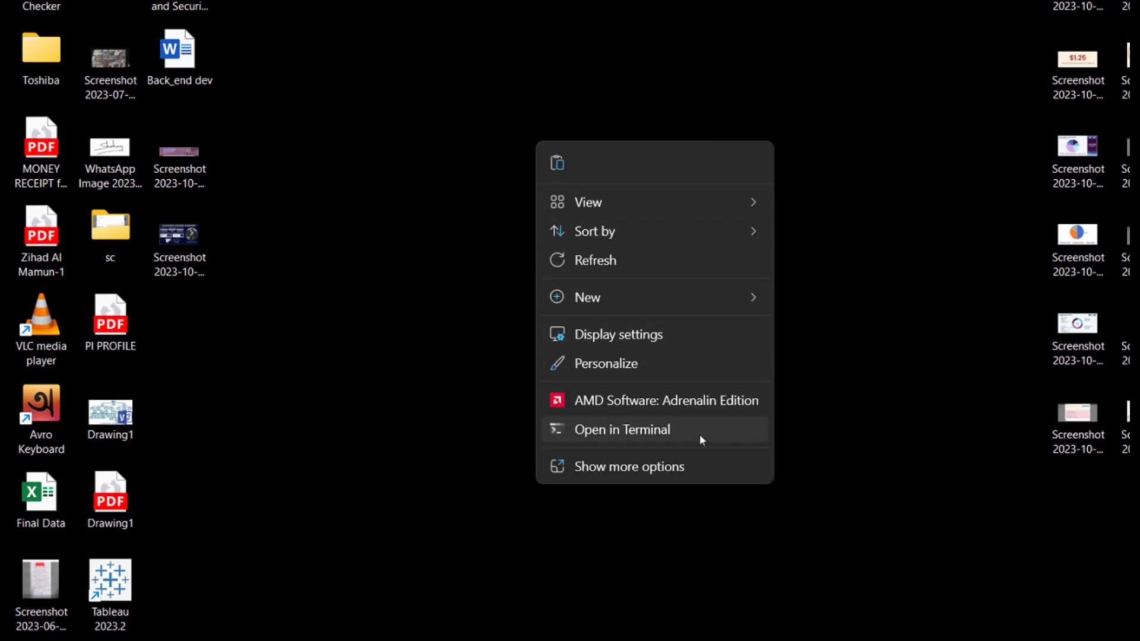
{"action": "mouse_move", "coordinate": [710, 303]}
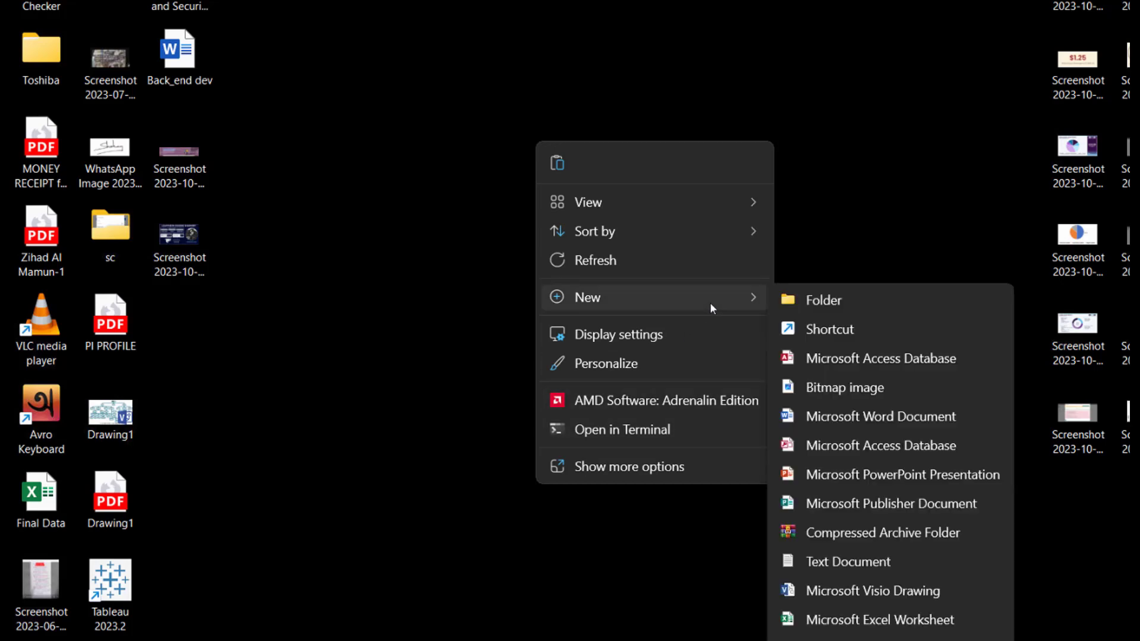
{"action": "left_click", "coordinate": [804, 300]}
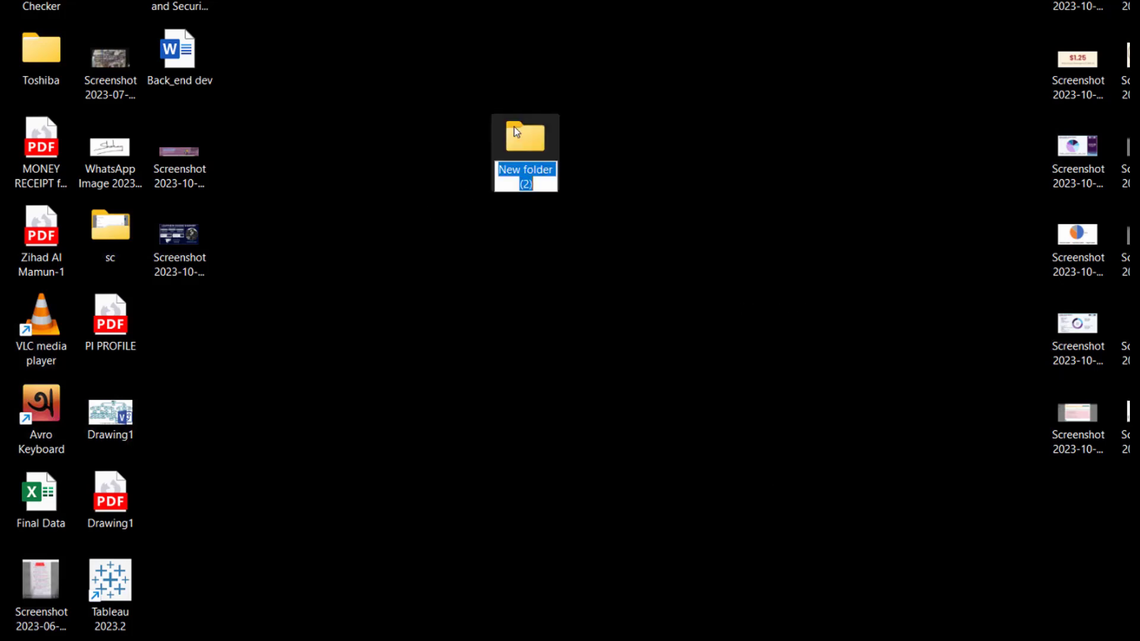
{"action": "type", "text": "XK"}
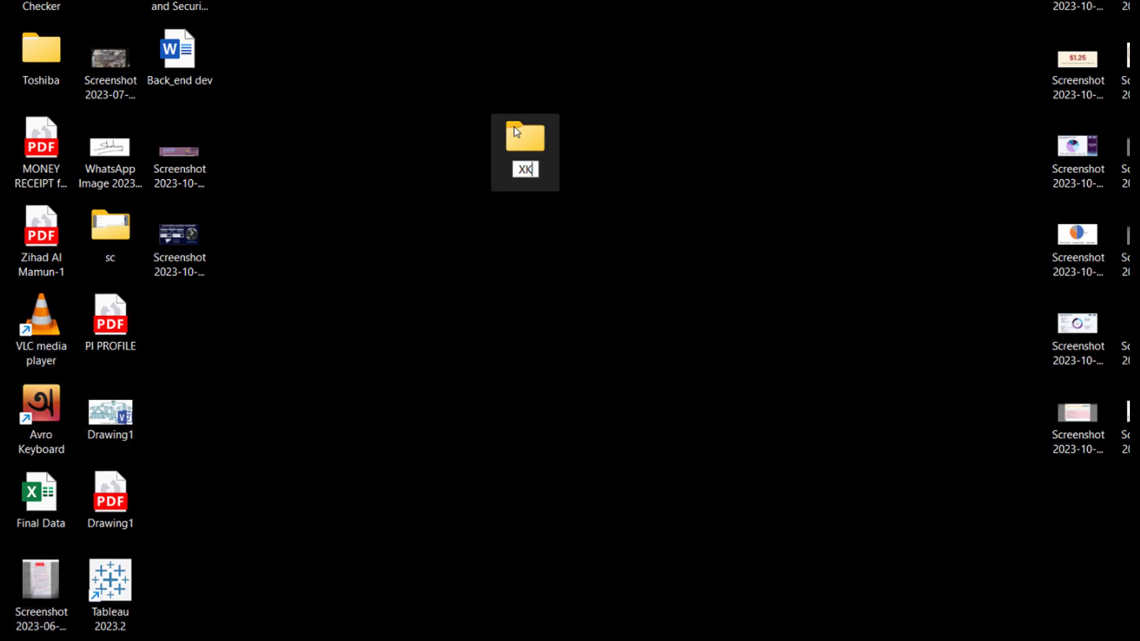
{"action": "key", "text": "BackSpace"}
{"action": "key", "text": "BackSpace"}
{"action": "type", "text": "ZK Back"}
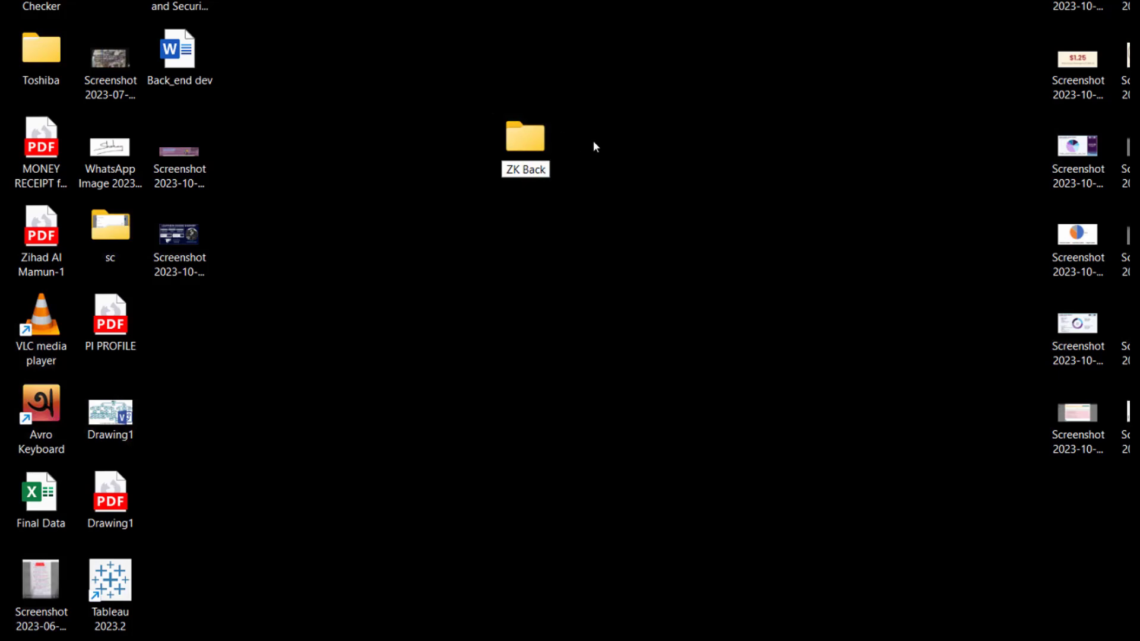
{"action": "type", "text": "up"}
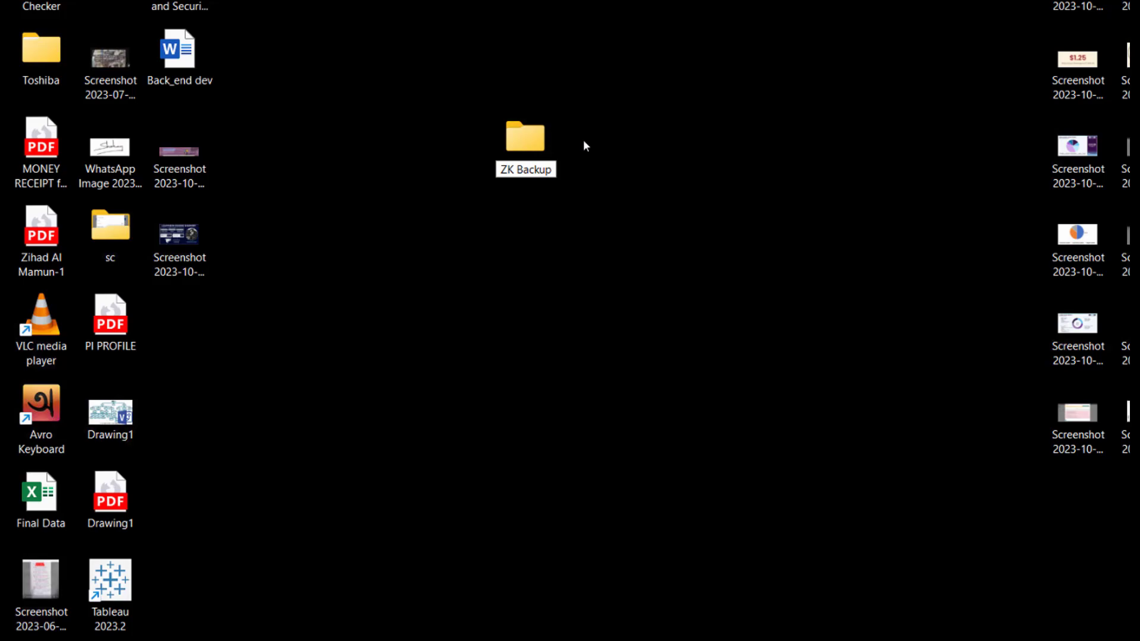
{"action": "key", "text": "Return"}
{"action": "double_click", "coordinate": [518, 147]}
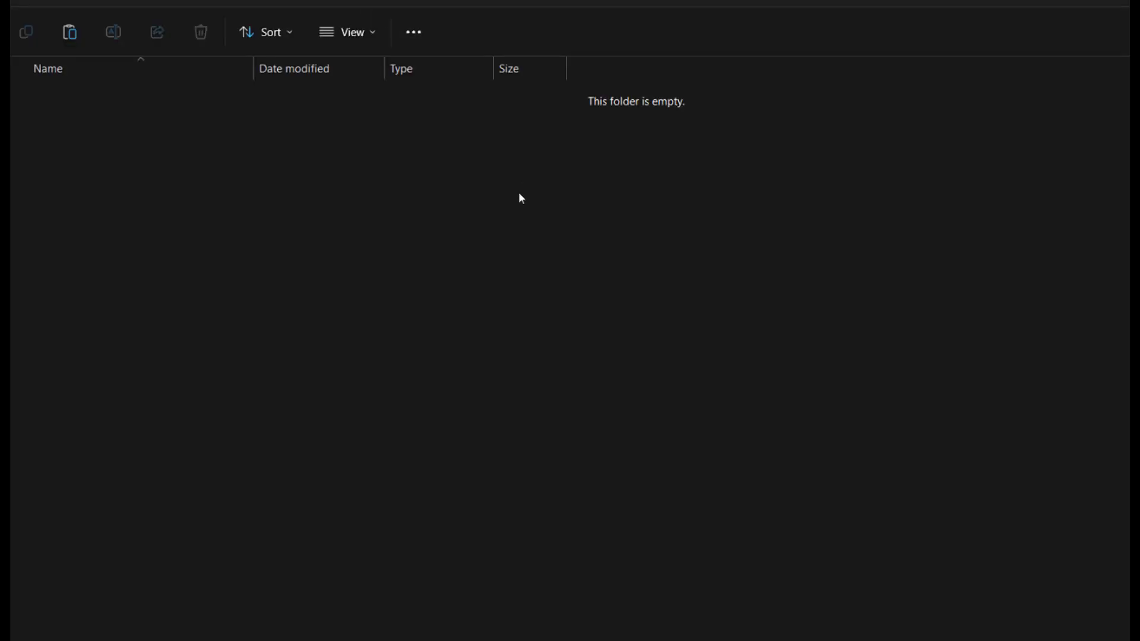
- Try to paste the 19_10_2023_ZK.bak file into the ZK Backup folder and select it there
{"action": "right_click", "coordinate": [519, 193]}
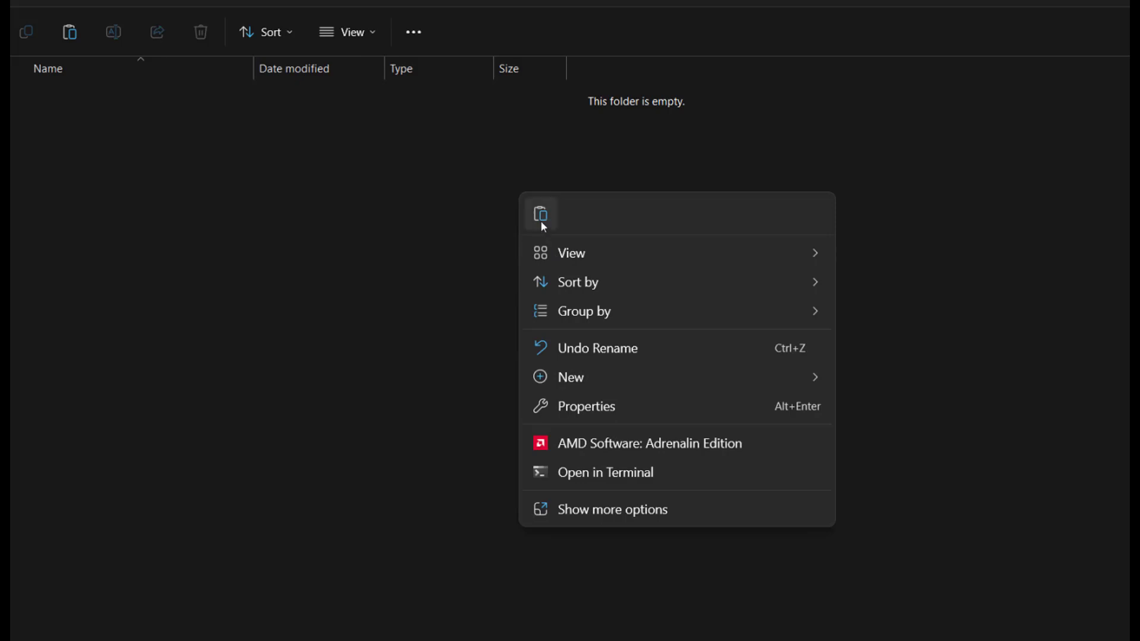
{"action": "left_click", "coordinate": [542, 222]}
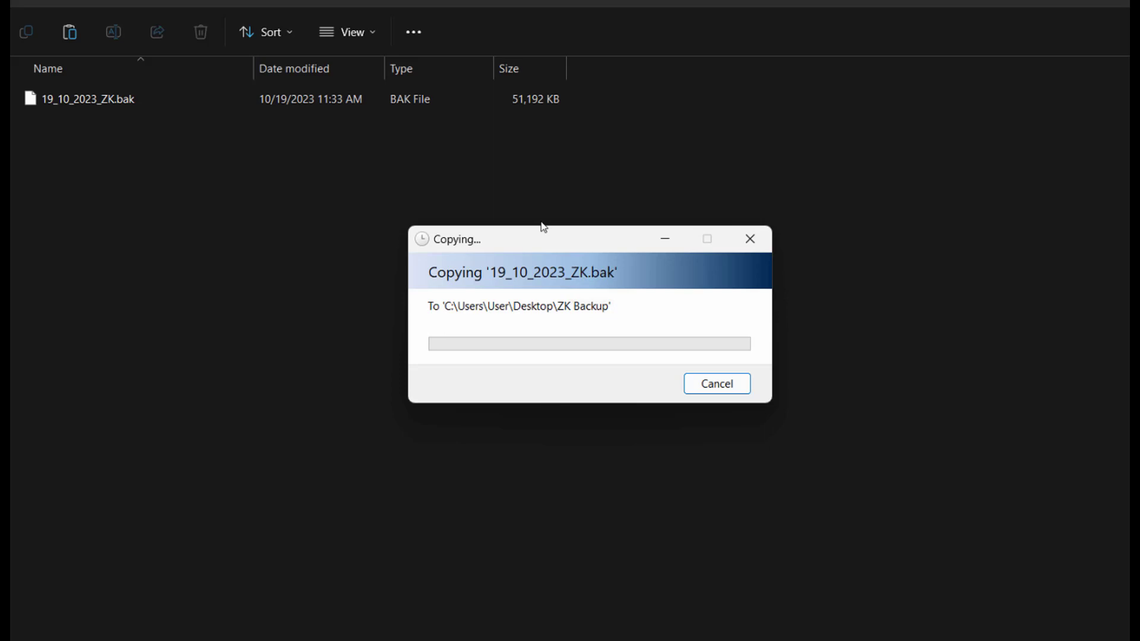
{"action": "left_click", "coordinate": [522, 98]}
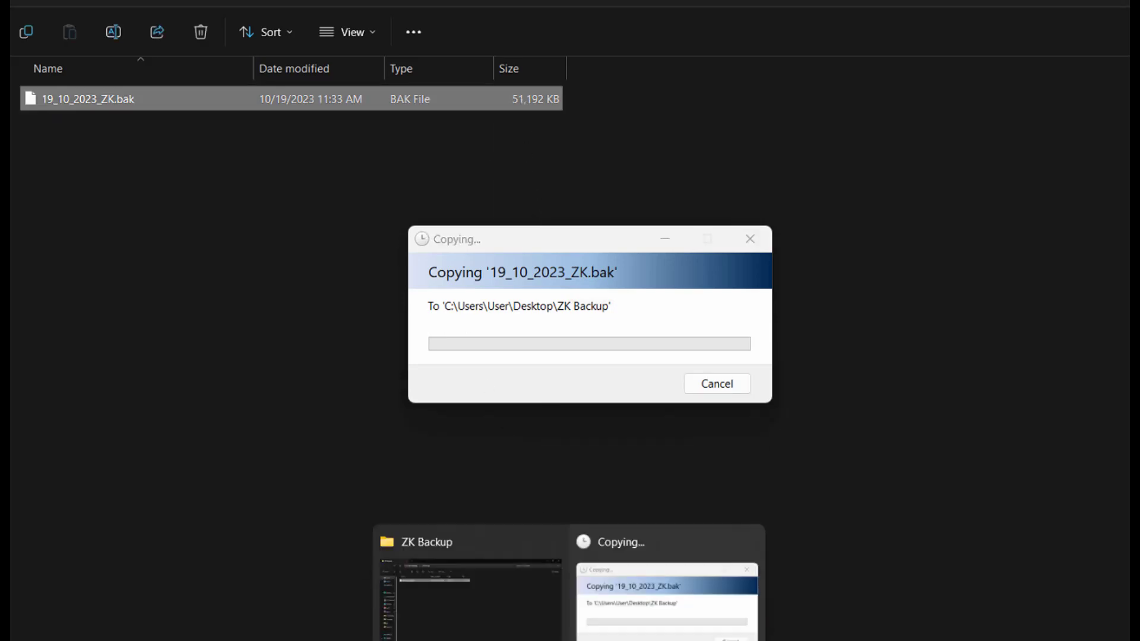
- Switch to the D drive's file listing, open the All Software folder and select the ZKTeco.rar archive
{"action": "mouse_move", "coordinate": [496, 640]}
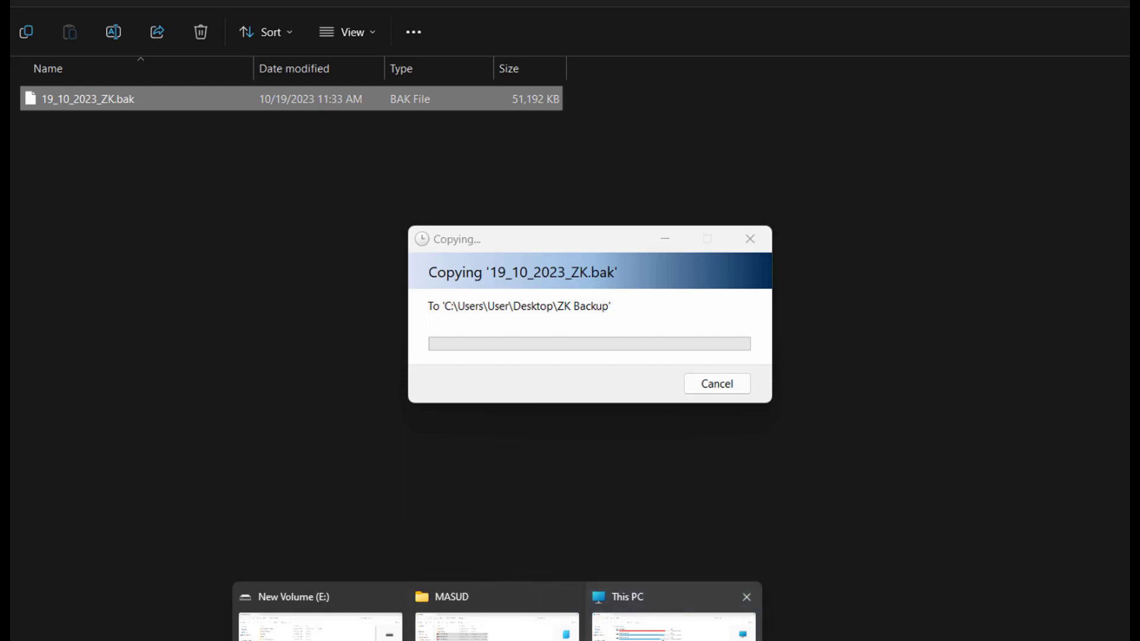
{"action": "mouse_move", "coordinate": [657, 632]}
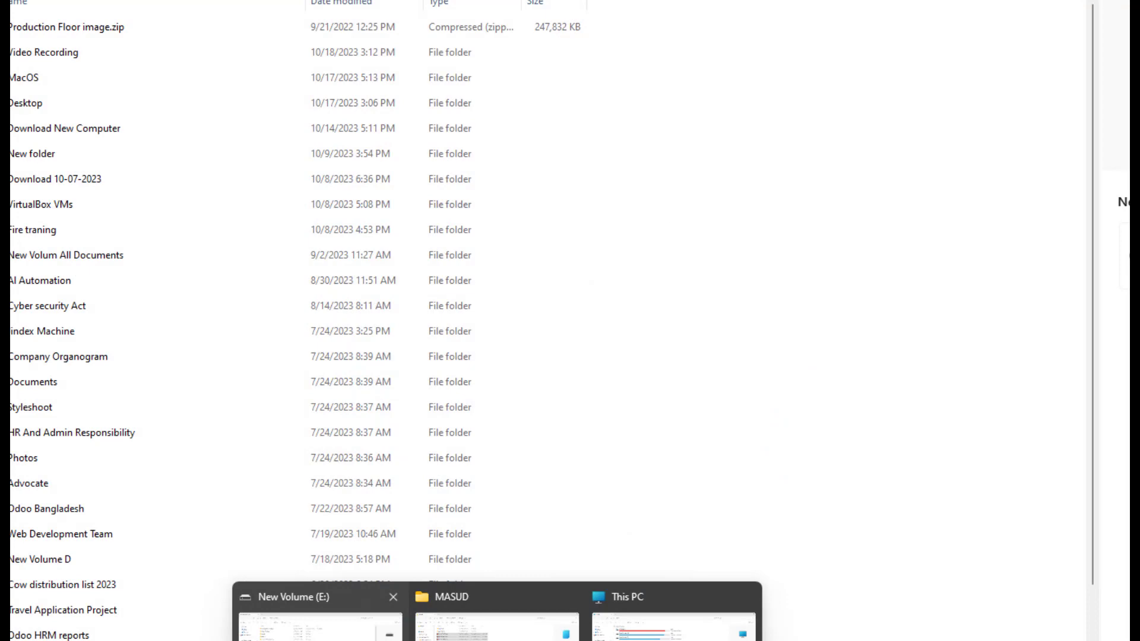
{"action": "left_click", "coordinate": [321, 632]}
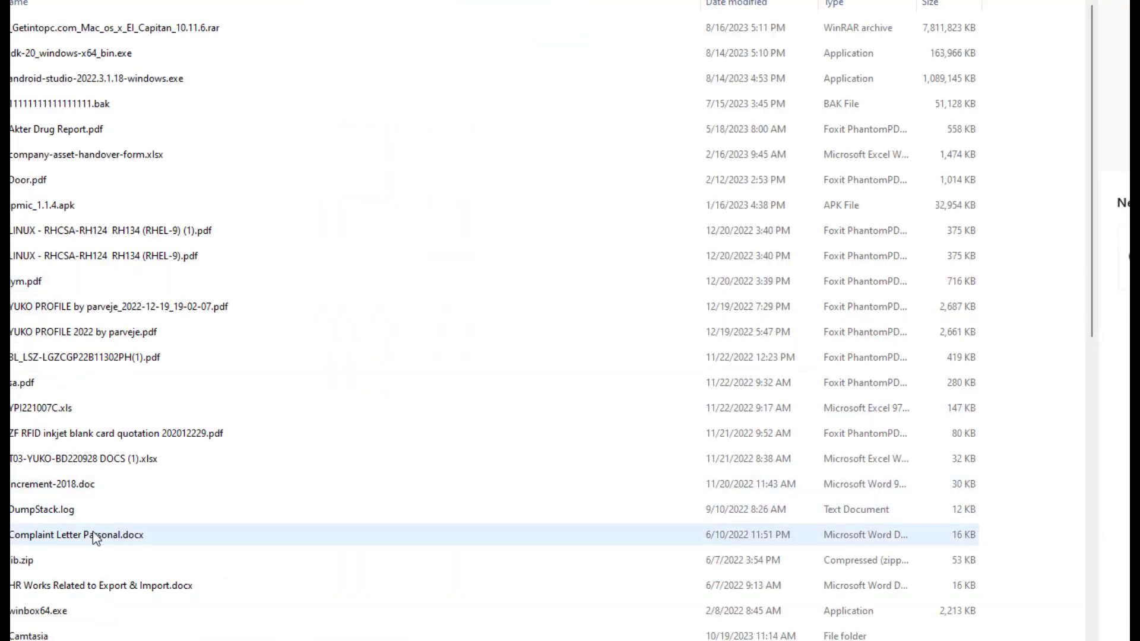
{"action": "scroll", "coordinate": [93, 532], "scroll_direction": "down", "scroll_amount": 3}
{"action": "scroll", "coordinate": [70, 455], "scroll_direction": "down", "scroll_amount": 3}
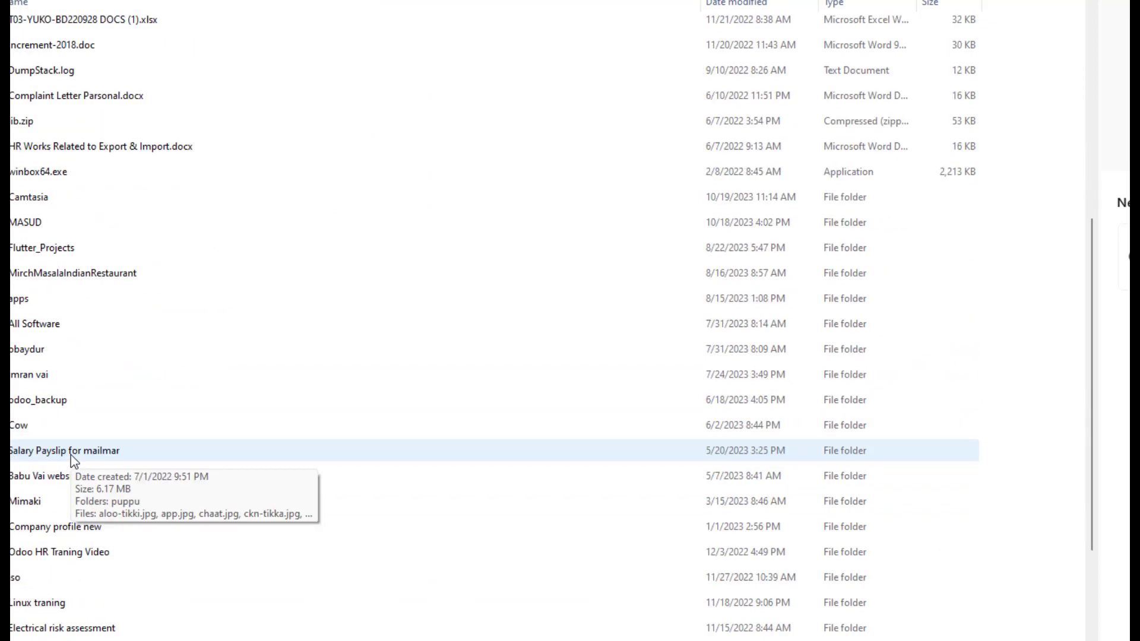
{"action": "double_click", "coordinate": [51, 326]}
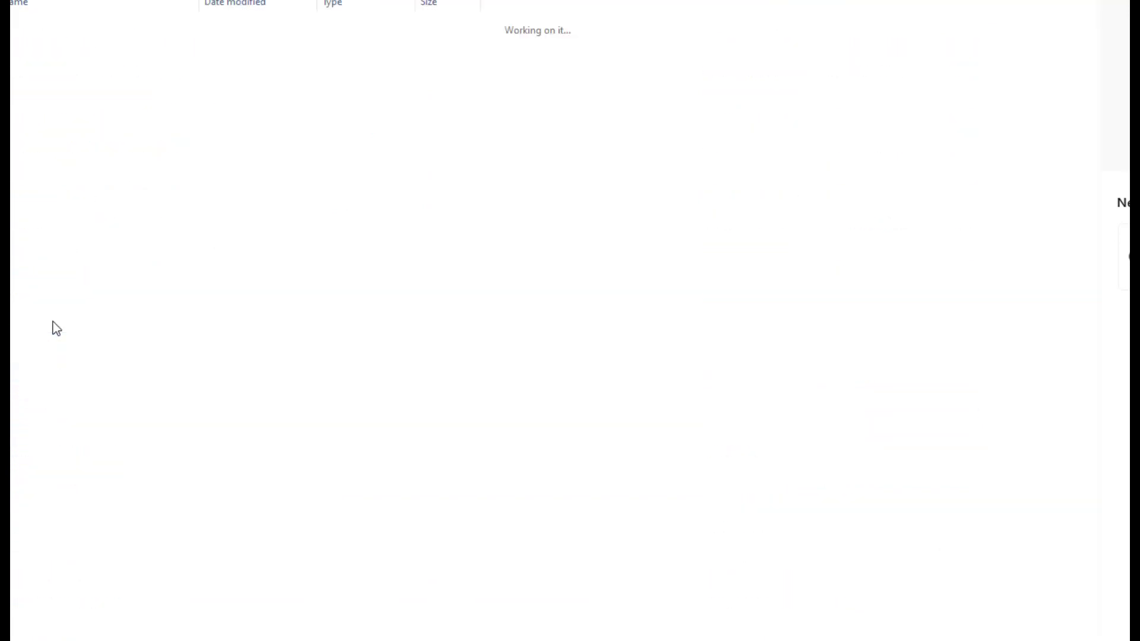
{"action": "left_click", "coordinate": [66, 408]}
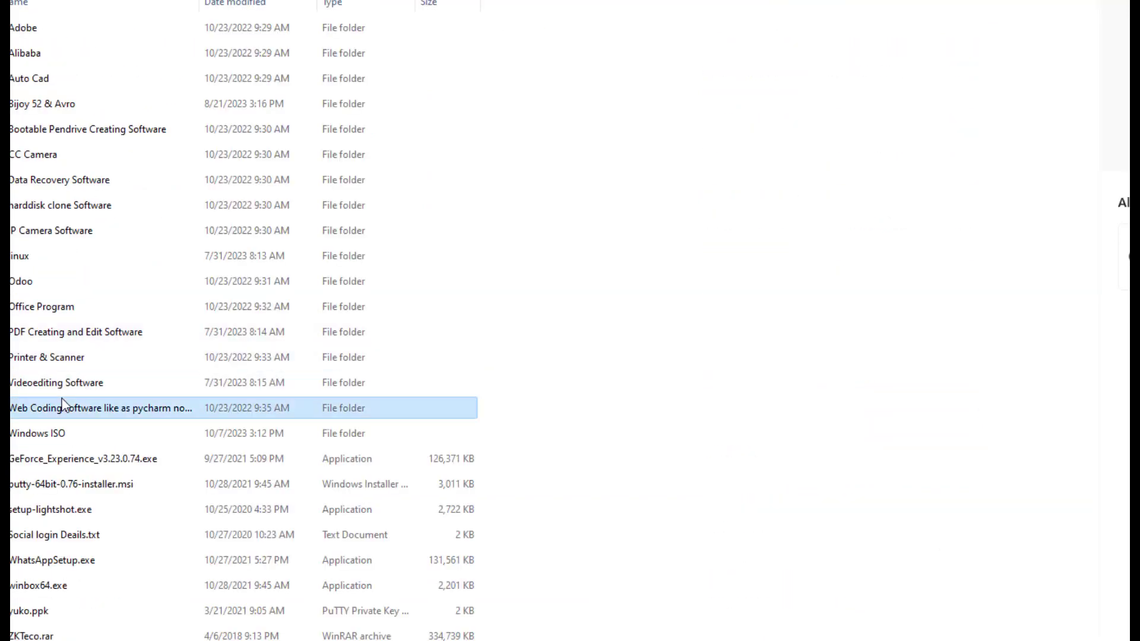
{"action": "left_click", "coordinate": [65, 437]}
{"action": "left_click", "coordinate": [68, 634]}
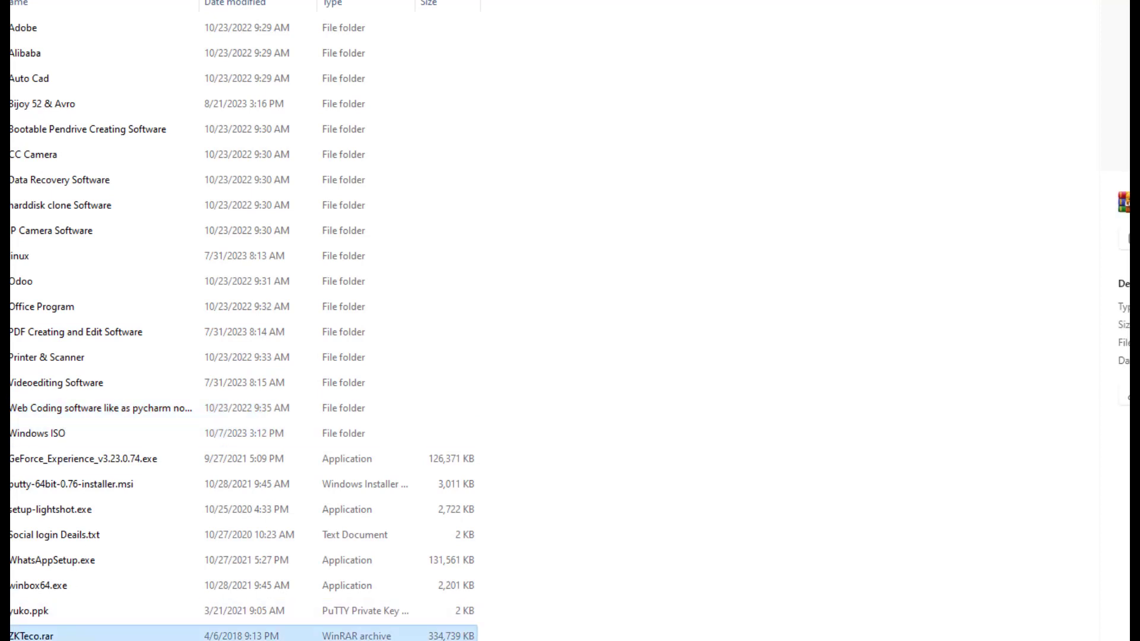
- Paste the 19_10_2023_ZK.bak backup into D:\All Software and select the pasted file
{"action": "right_click", "coordinate": [582, 410]}
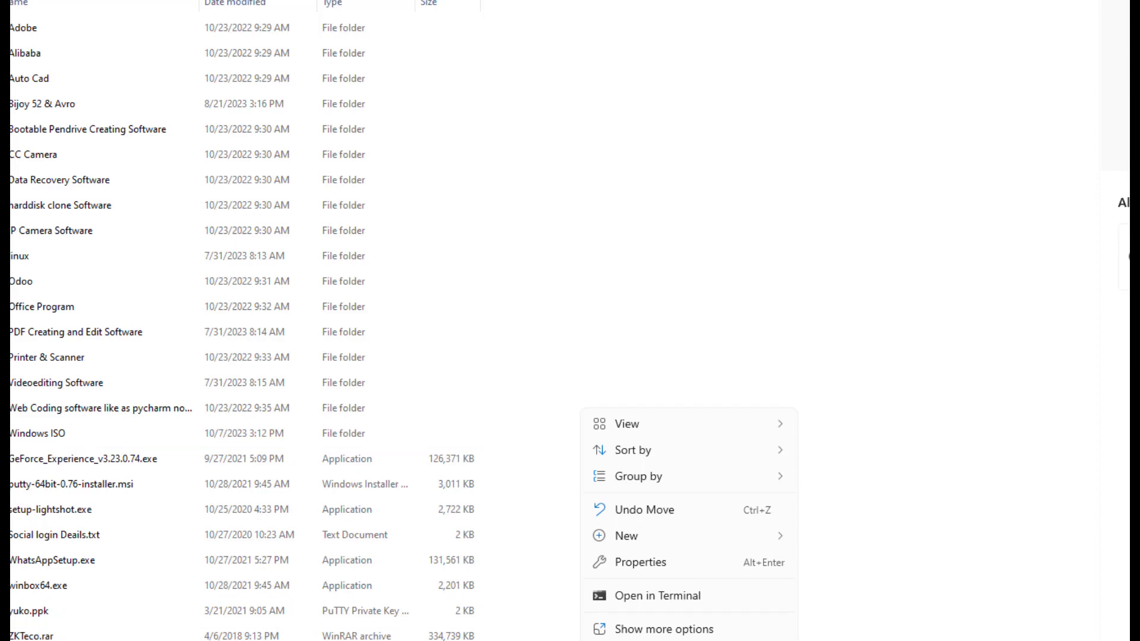
{"action": "key", "text": "Escape"}
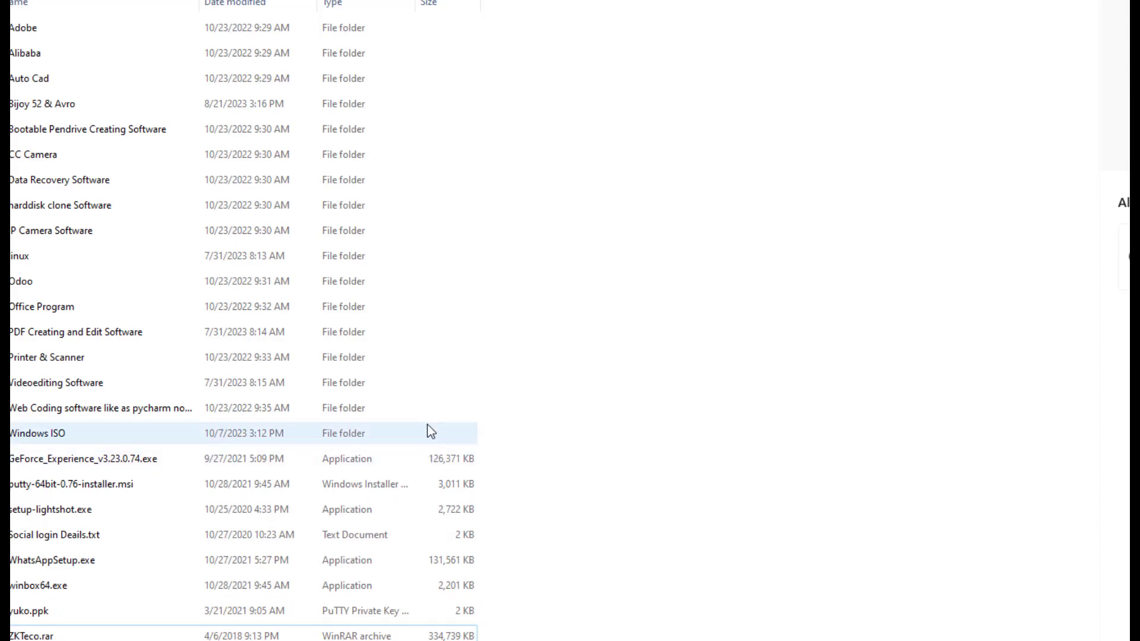
{"action": "key", "text": "ctrl+v"}
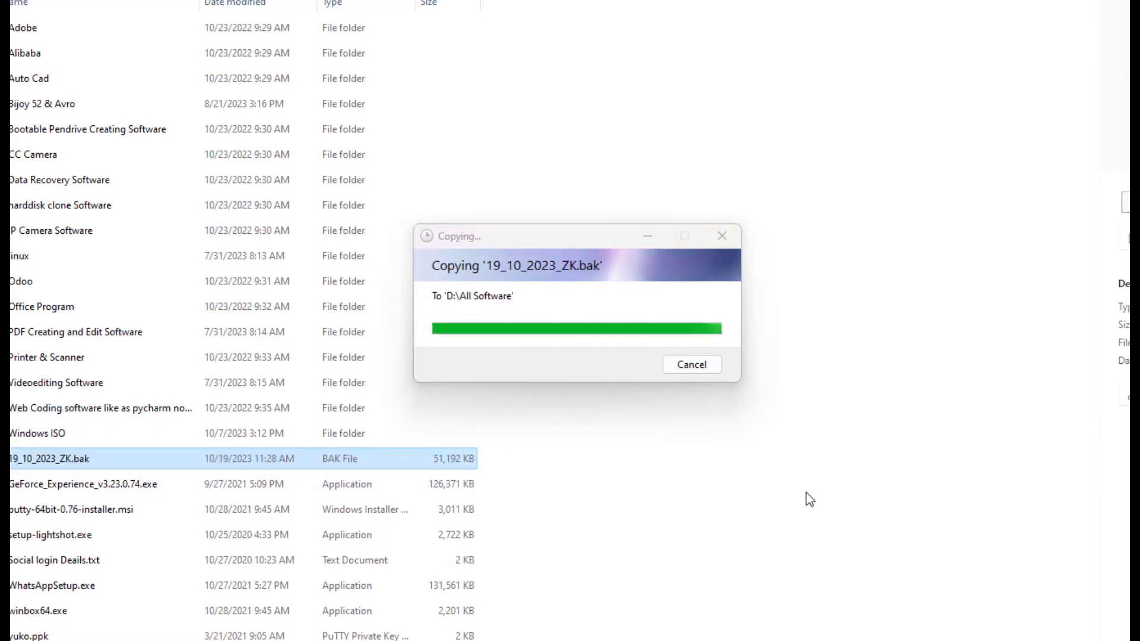
{"action": "left_click", "coordinate": [617, 483]}
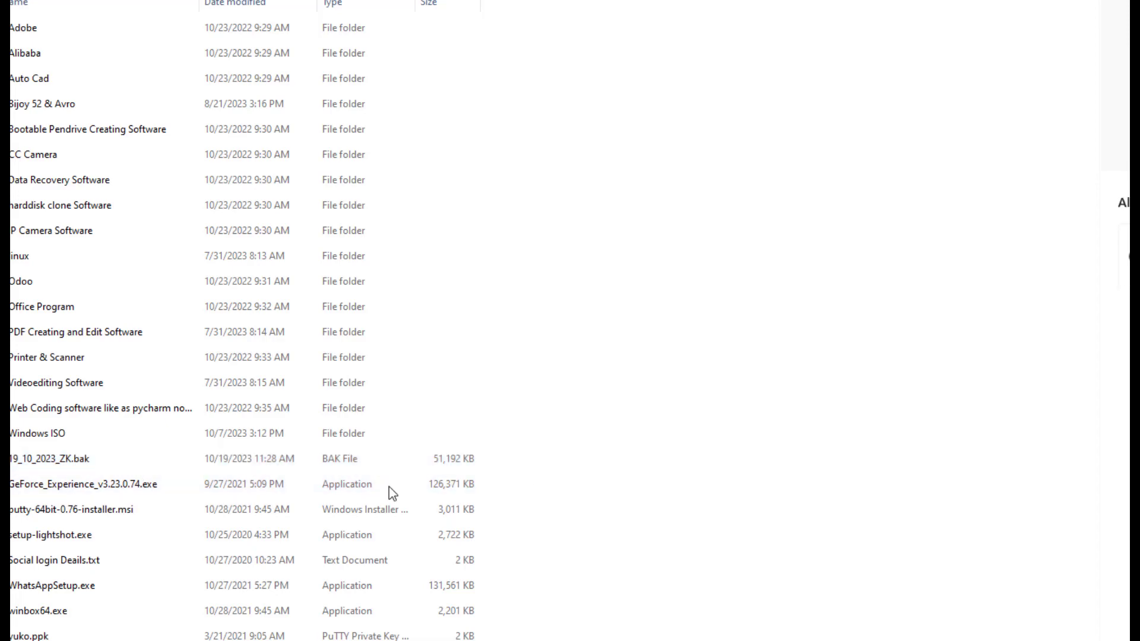
{"action": "left_click", "coordinate": [63, 464]}
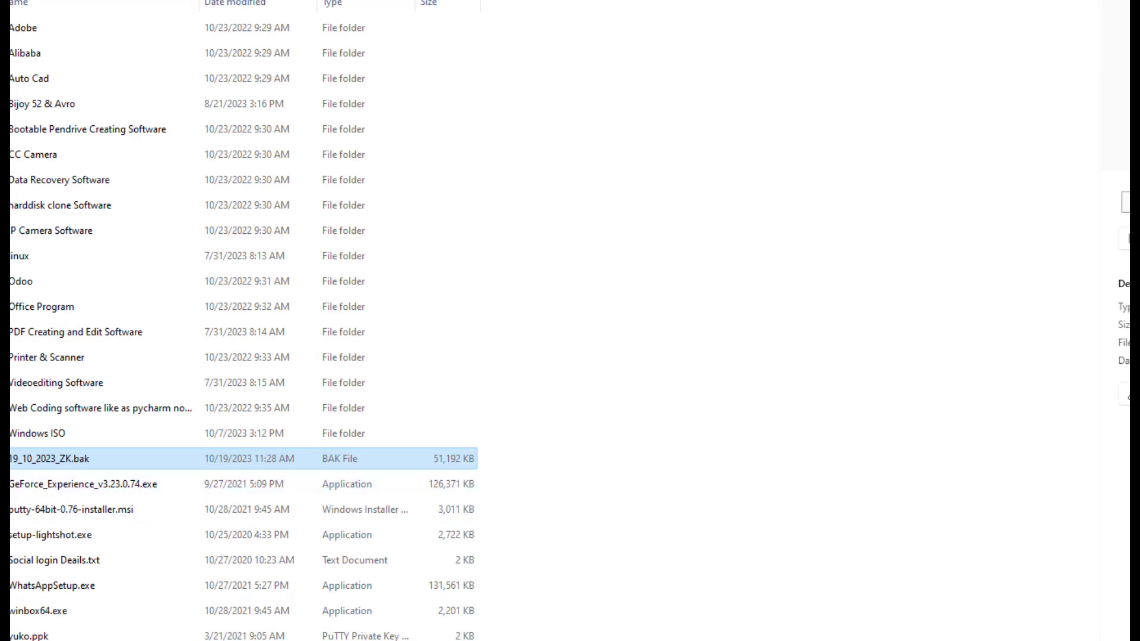
- Cancel the pending copy into the ZK Backup folder and close the remote computer's MSSQL Backup folder window
{"action": "left_click", "coordinate": [886, 640]}
{"action": "left_click", "coordinate": [980, 623]}
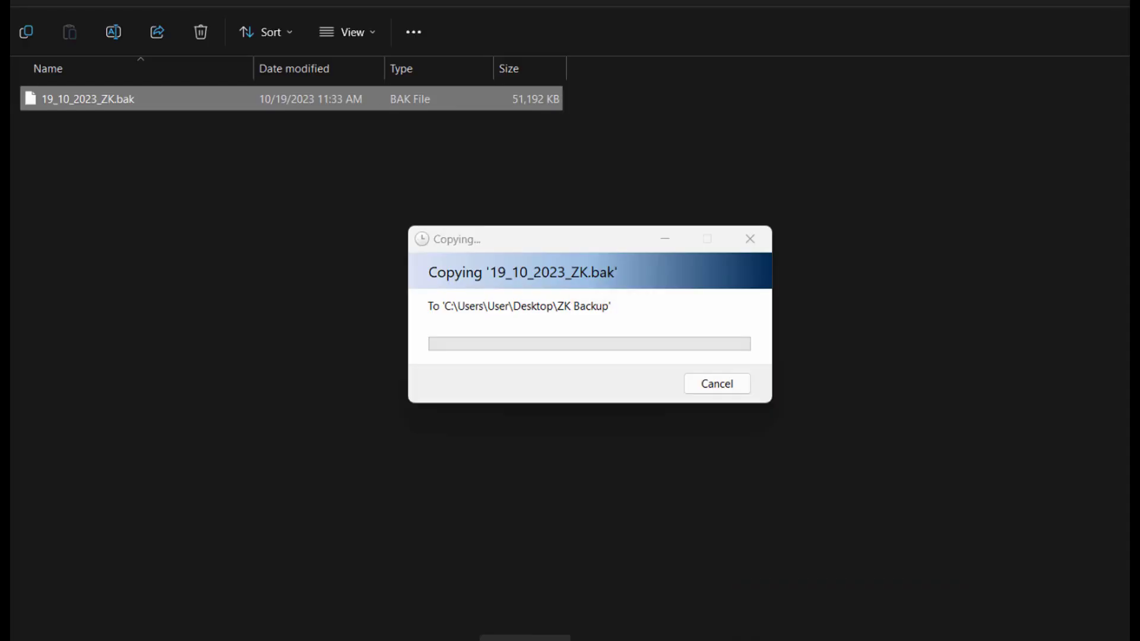
{"action": "left_click", "coordinate": [727, 386]}
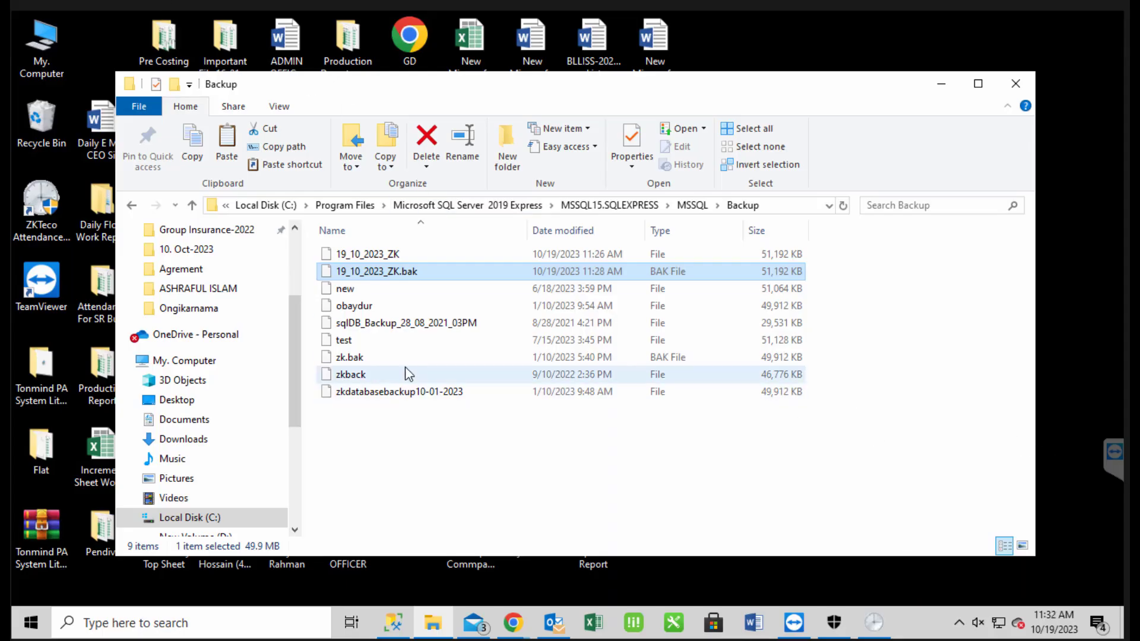
{"action": "left_click", "coordinate": [1016, 84]}
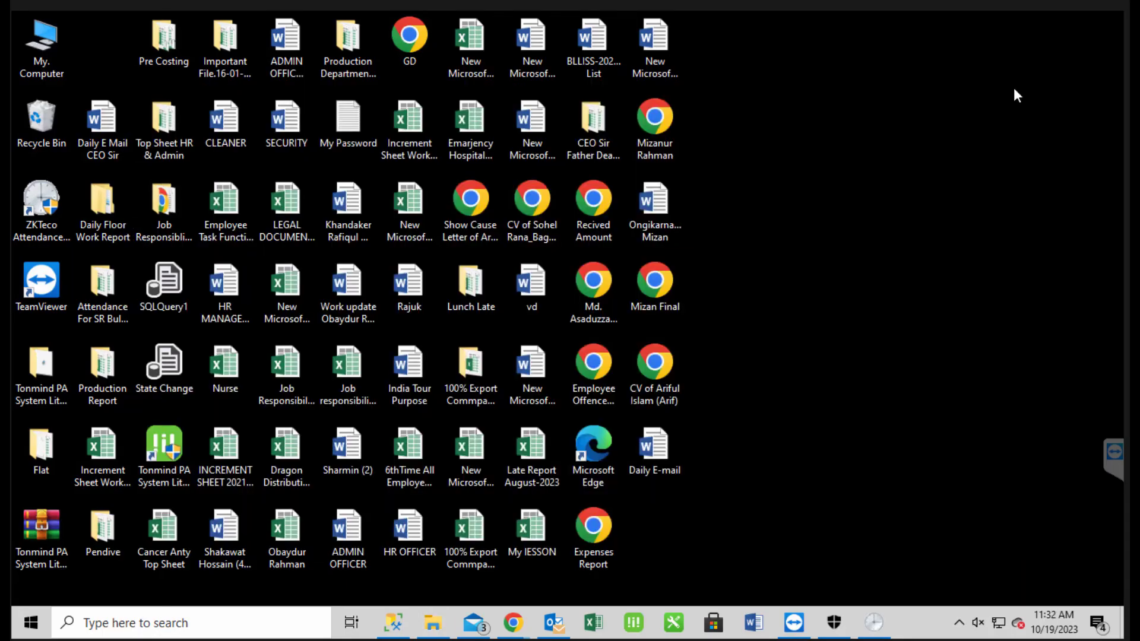
- Search Windows on the remote computer for "con", clear it, and search for "sq" to find Microsoft SQL Server Management Studio 18
{"action": "mouse_move", "coordinate": [883, 625]}
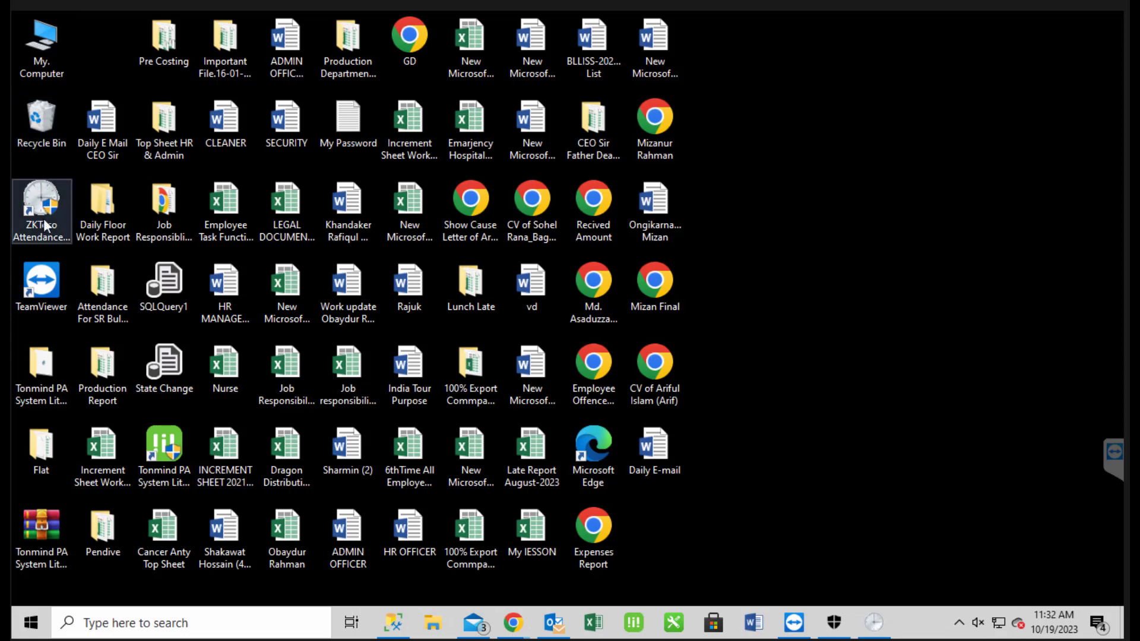
{"action": "left_click", "coordinate": [29, 623]}
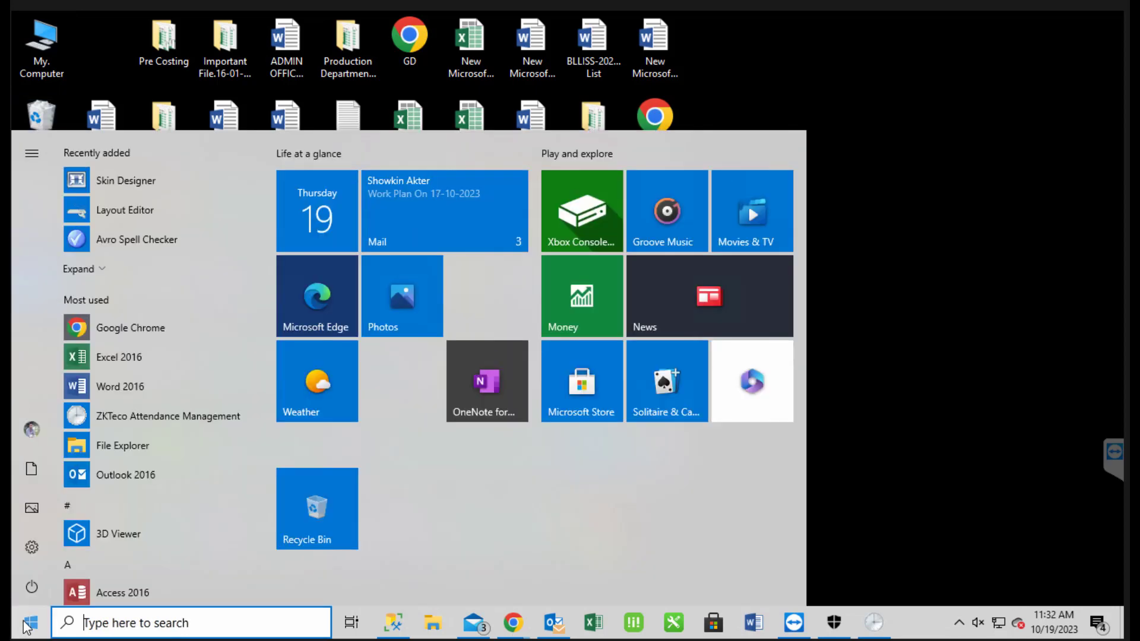
{"action": "type", "text": "con"}
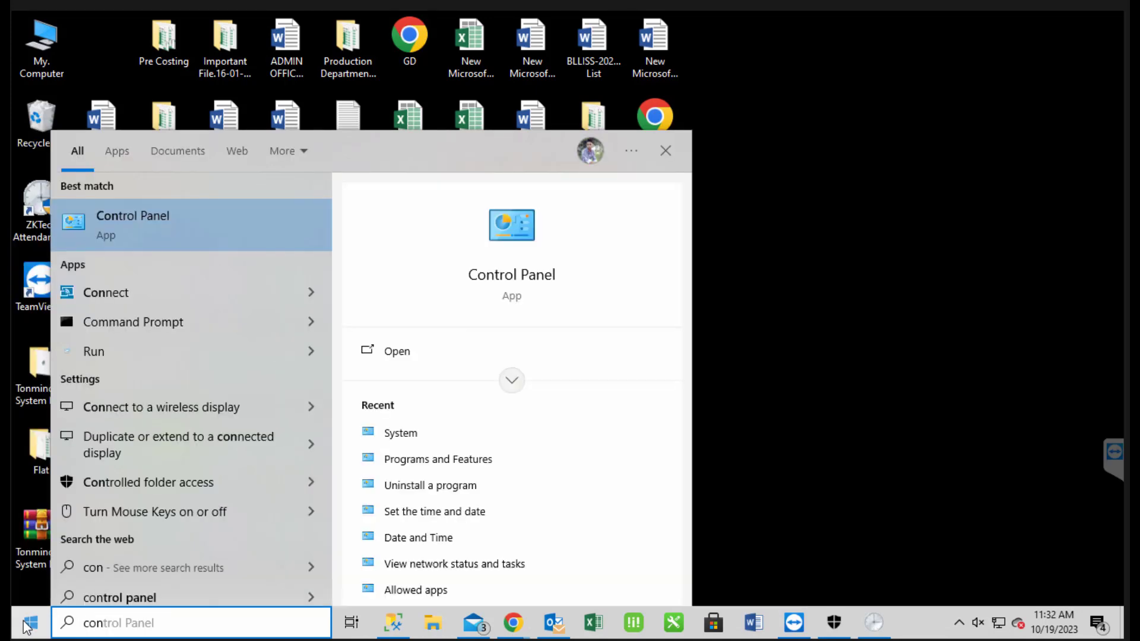
{"action": "key", "text": "BackSpace"}
{"action": "key", "text": "BackSpace"}
{"action": "key", "text": "BackSpace"}
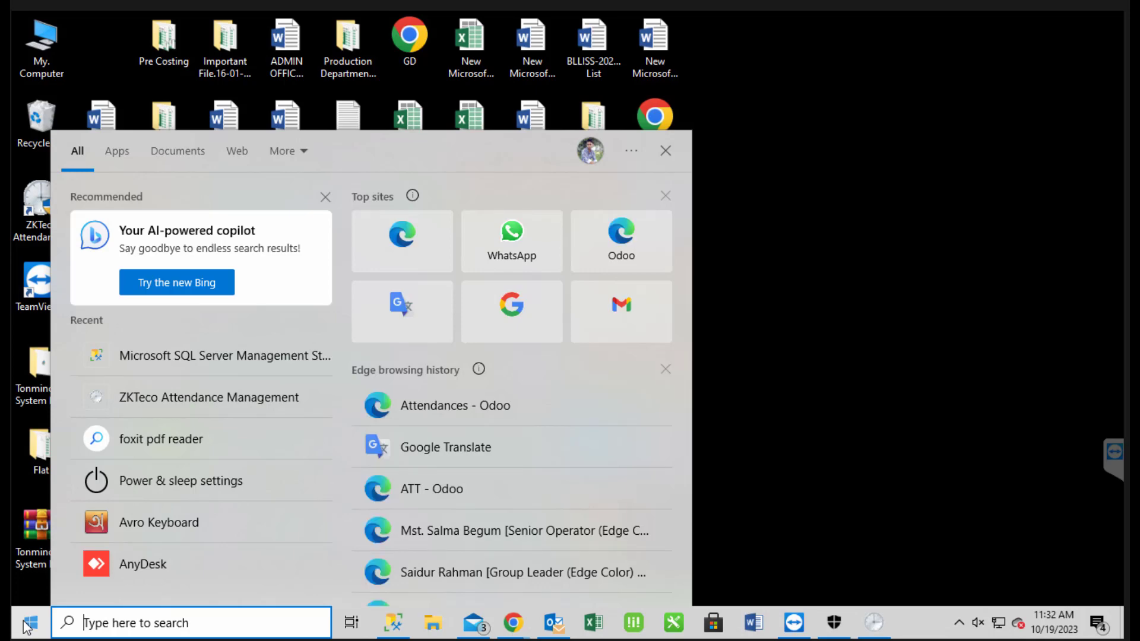
{"action": "type", "text": "s"}
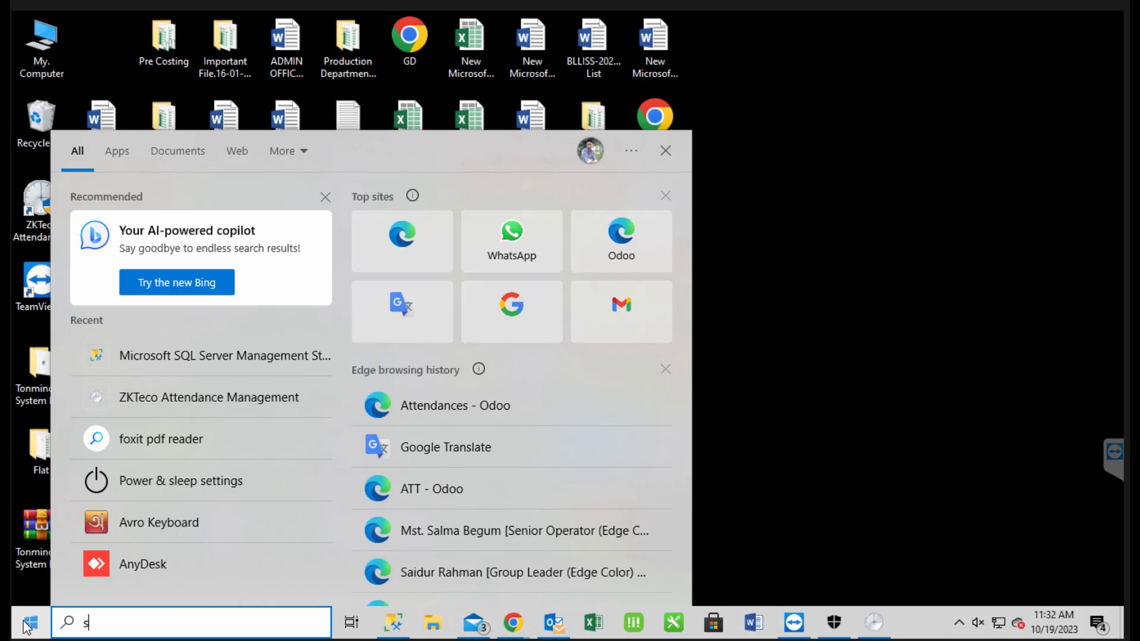
{"action": "type", "text": "q"}
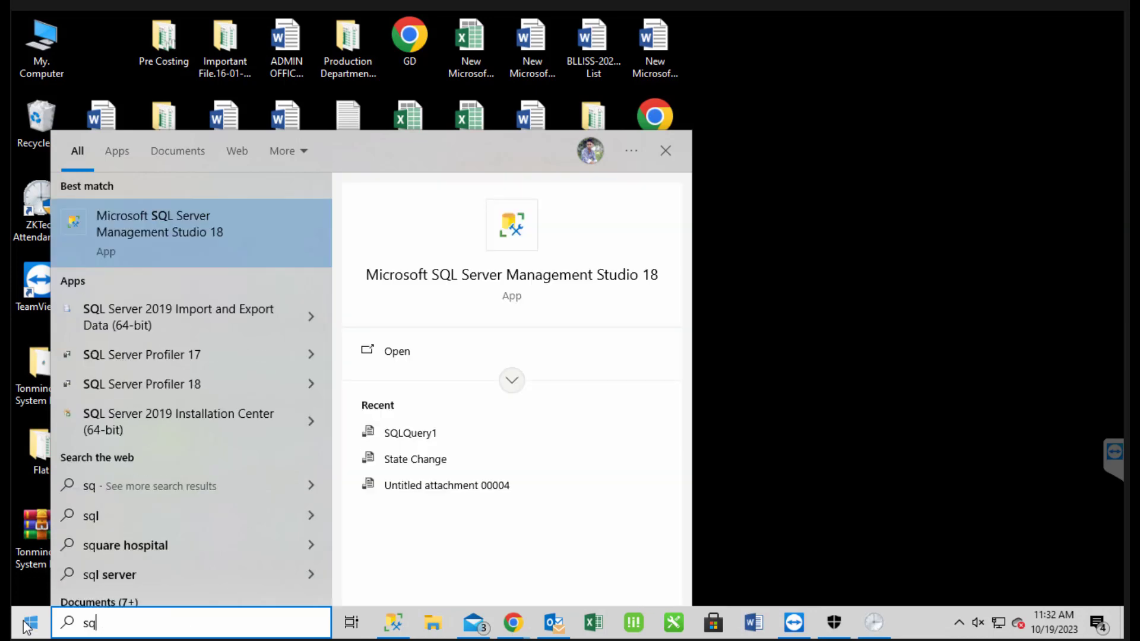